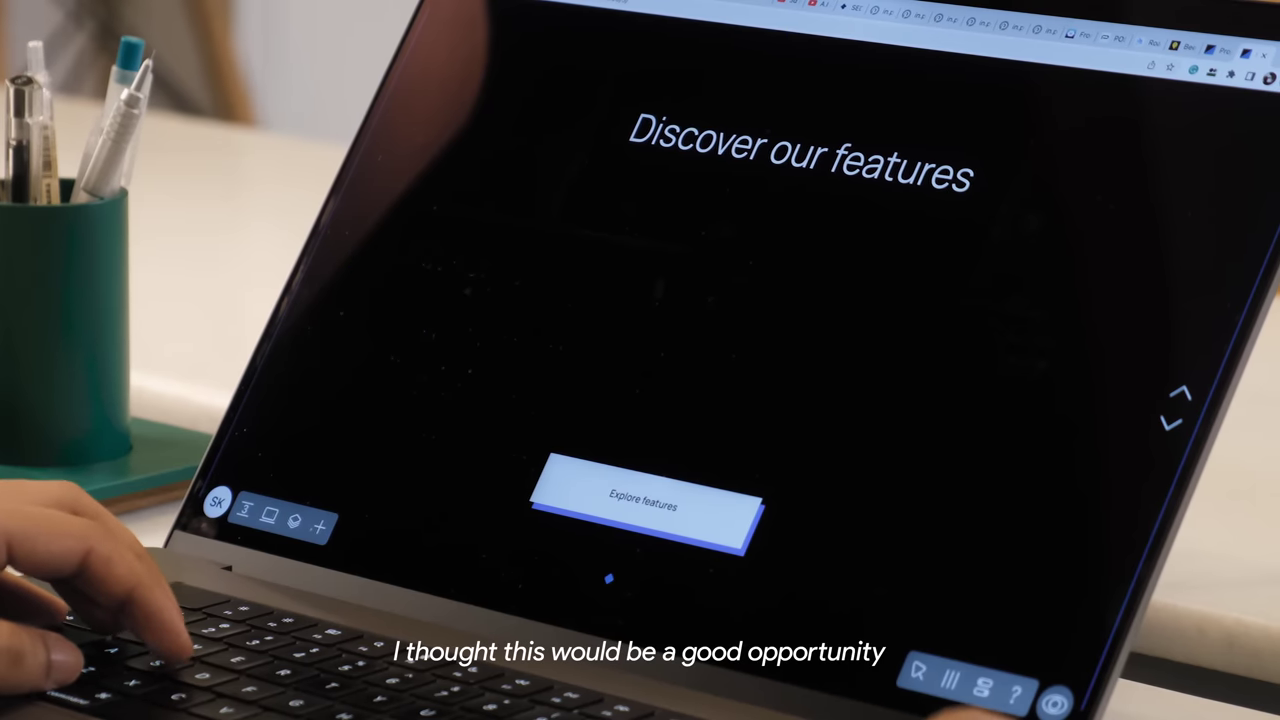
Step: Overwrite the paragraph under 'Discover our features' with 'AI-Driven interview'
text(AI)
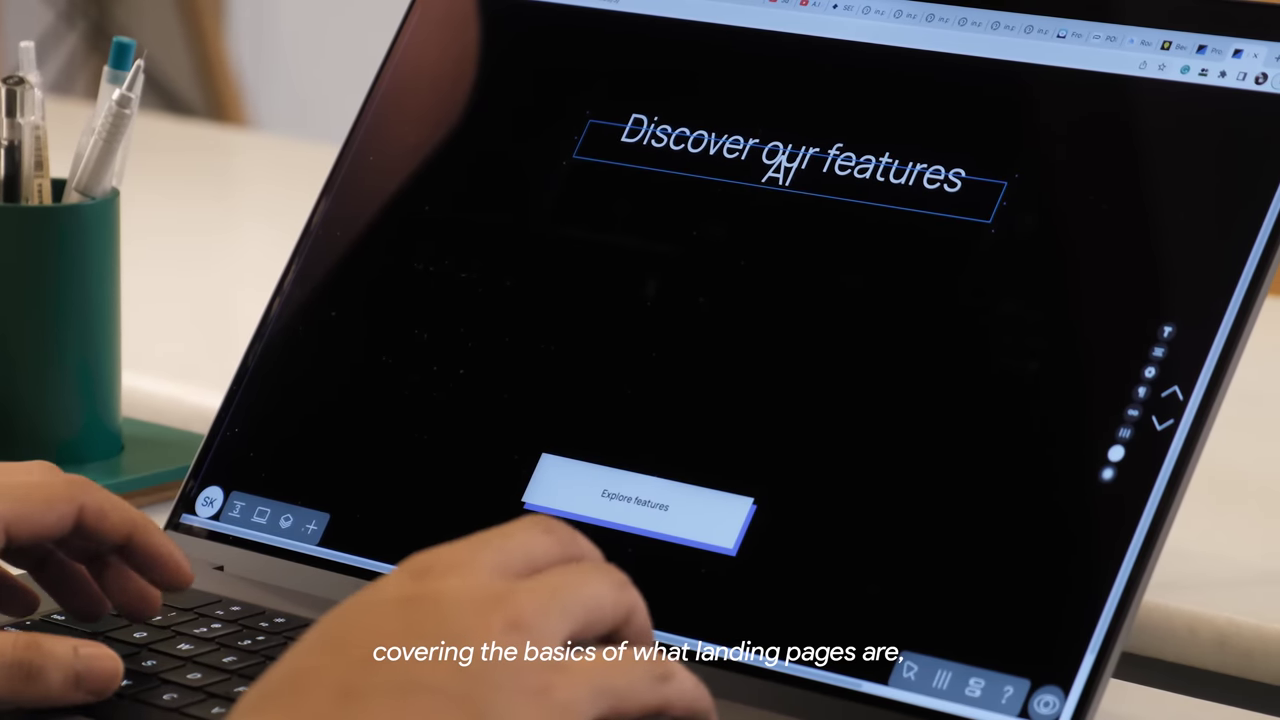
text(-Driven intervi)
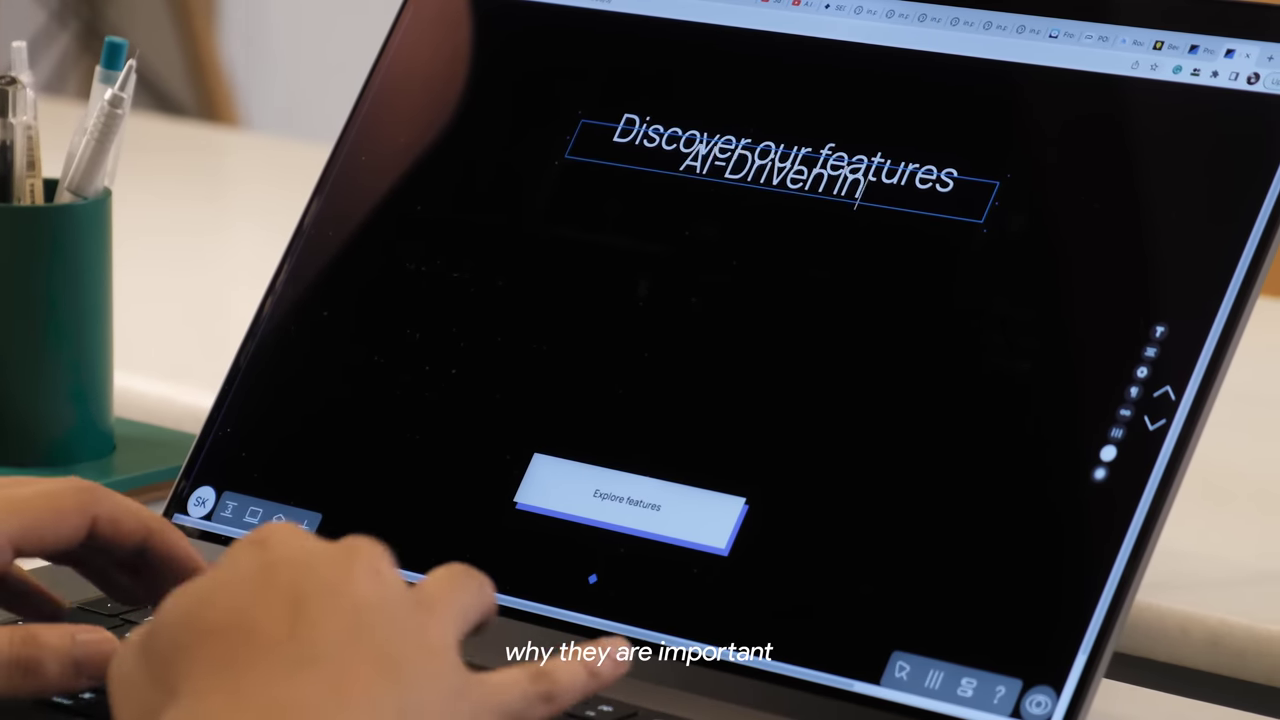
text(ew)
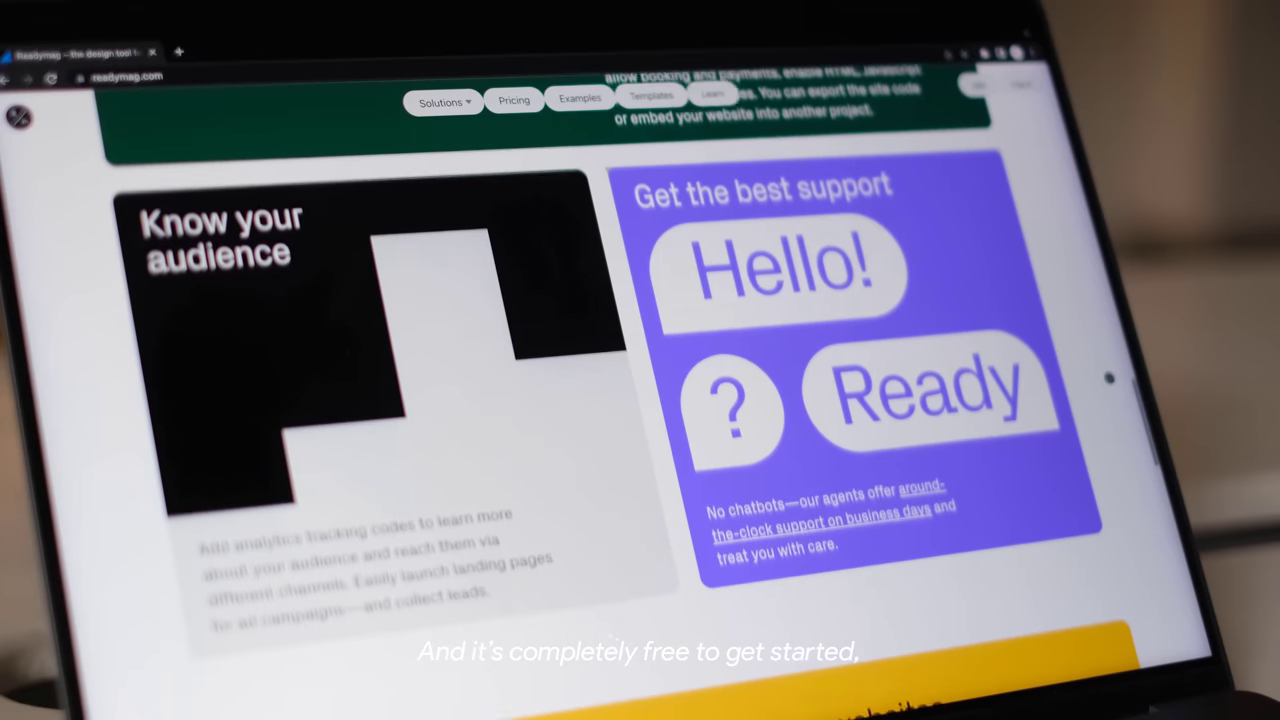
Step: Browse the Examples gallery, filter it to one category, and open the Unveil NFT example
scroll(640, 400, down, 10)
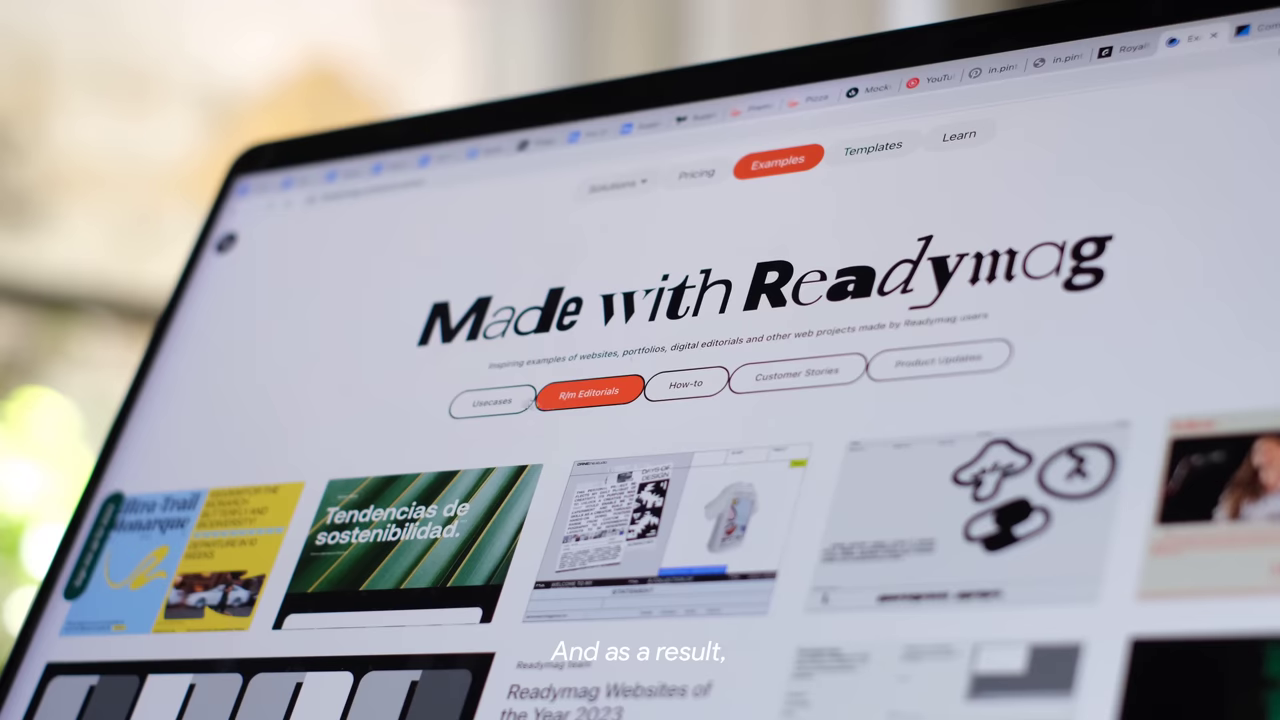
click(495, 402)
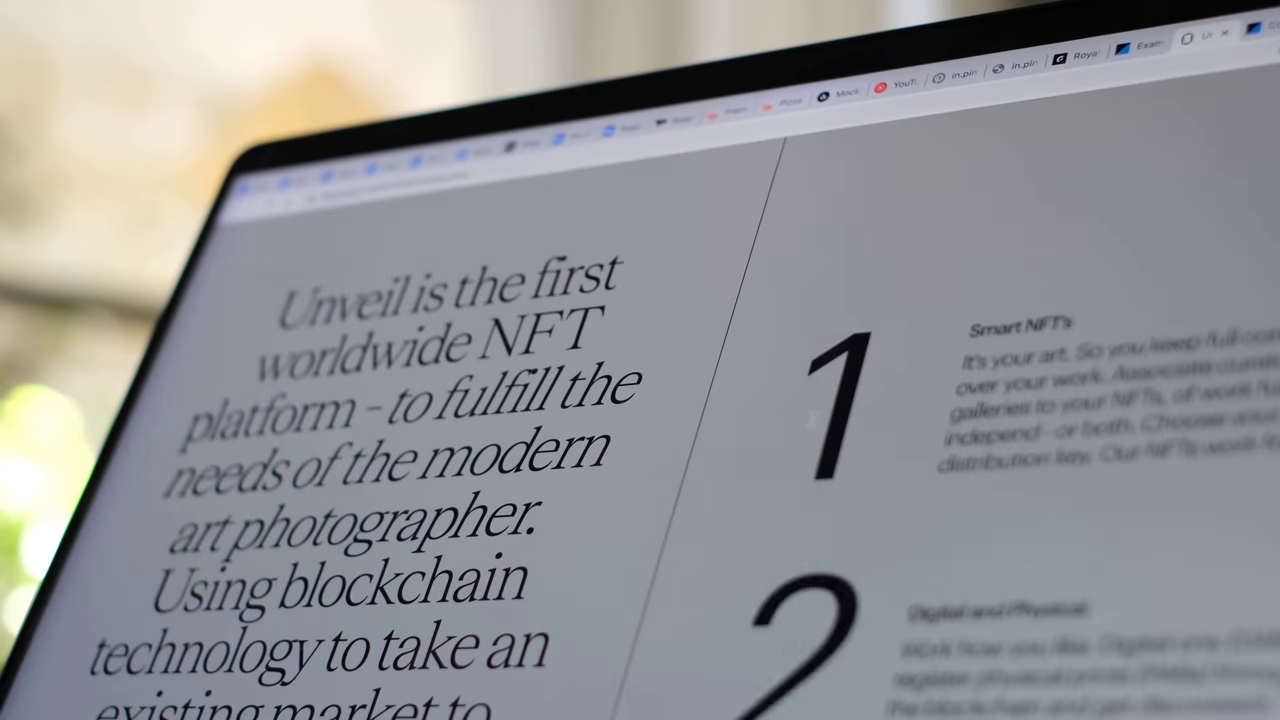
scroll(812, 418, down, 10)
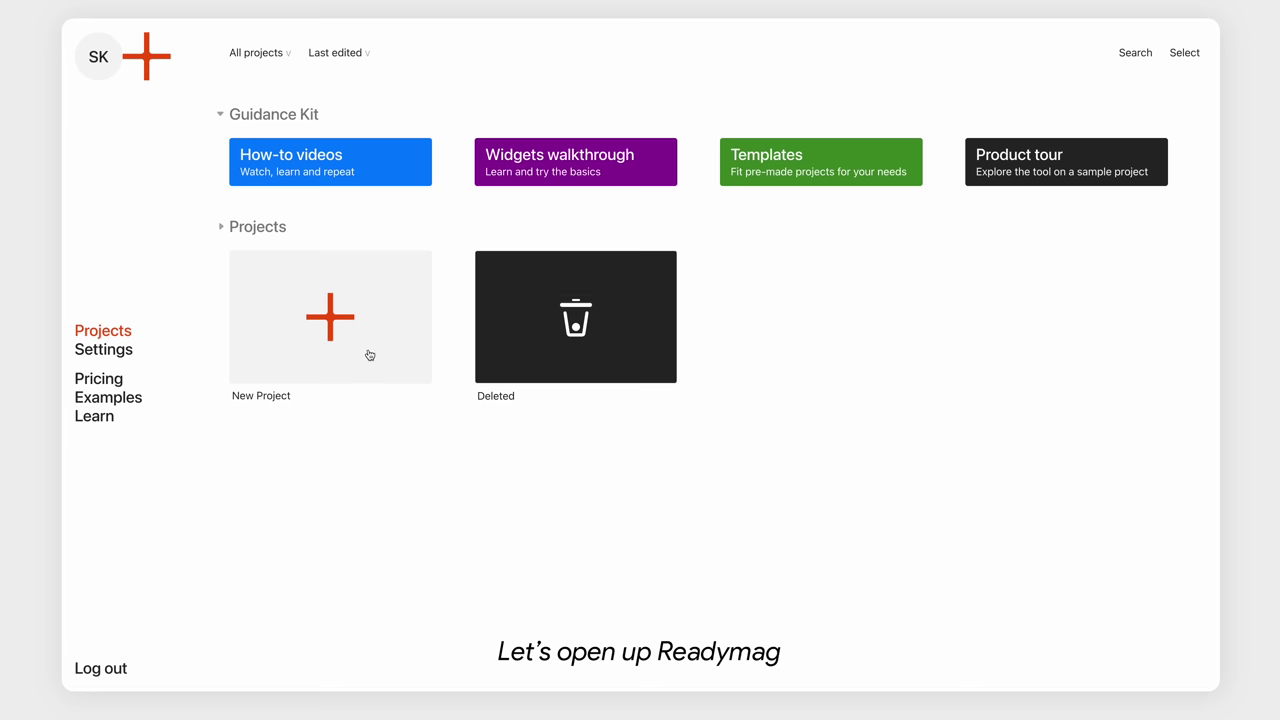
Step: Create a new project with scale layout, 8 grid columns, 0 gutter and about 550 page height
click(369, 355)
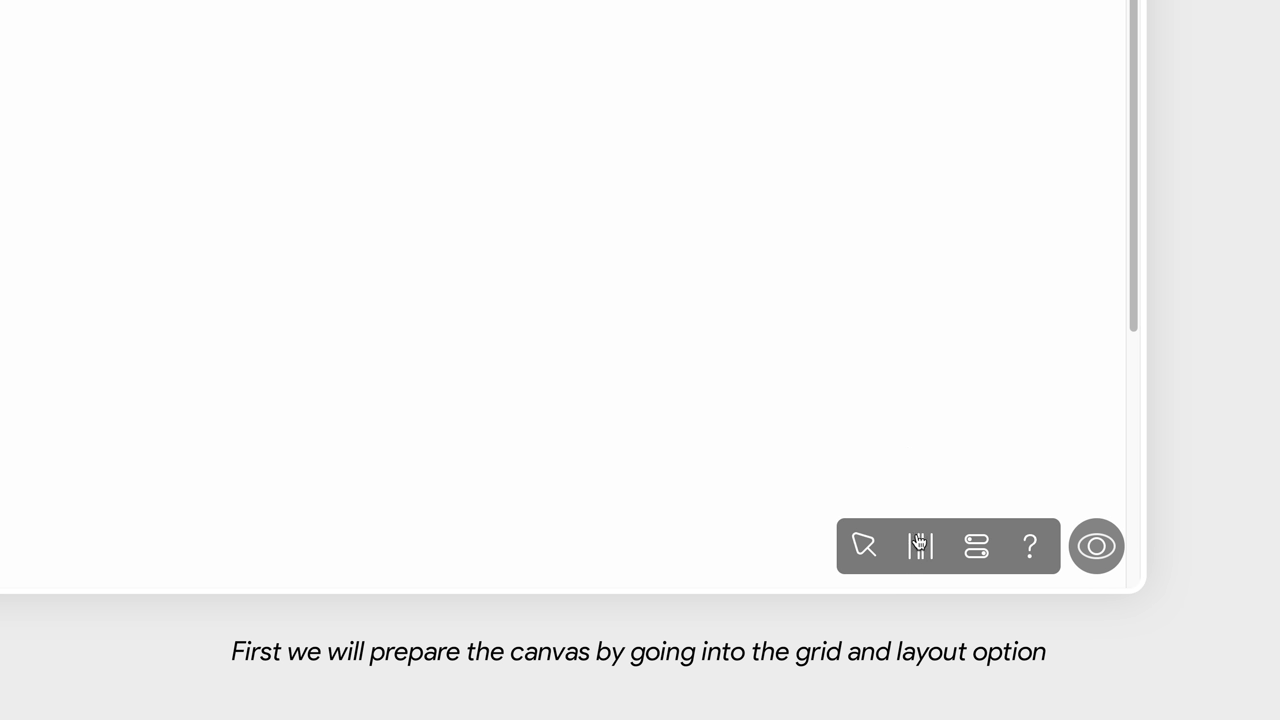
click(921, 545)
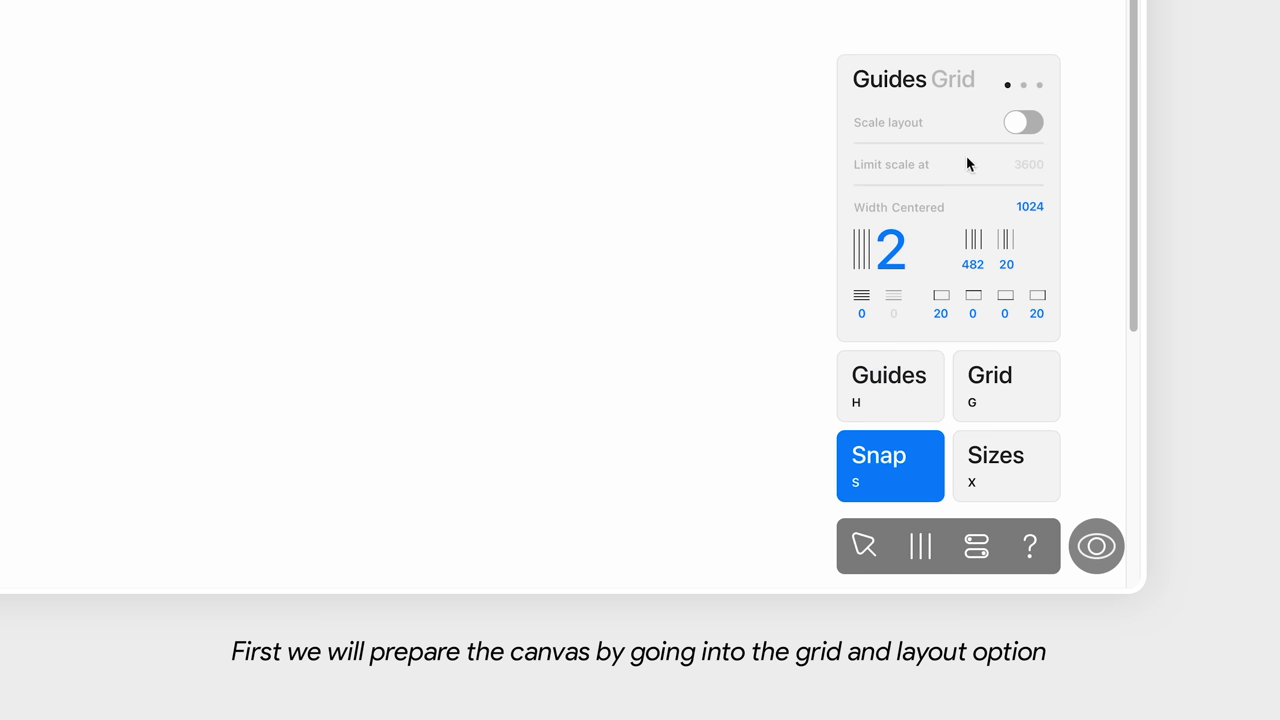
click(1008, 123)
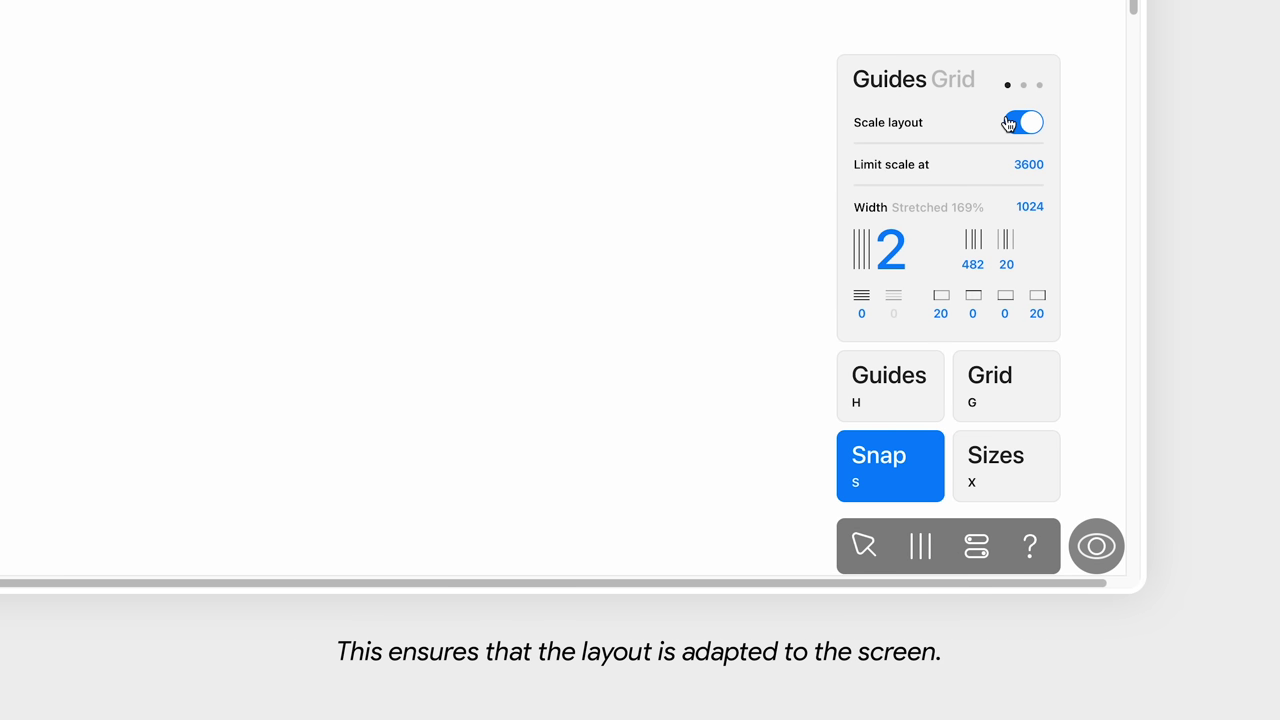
drag(890, 261, 908, 260)
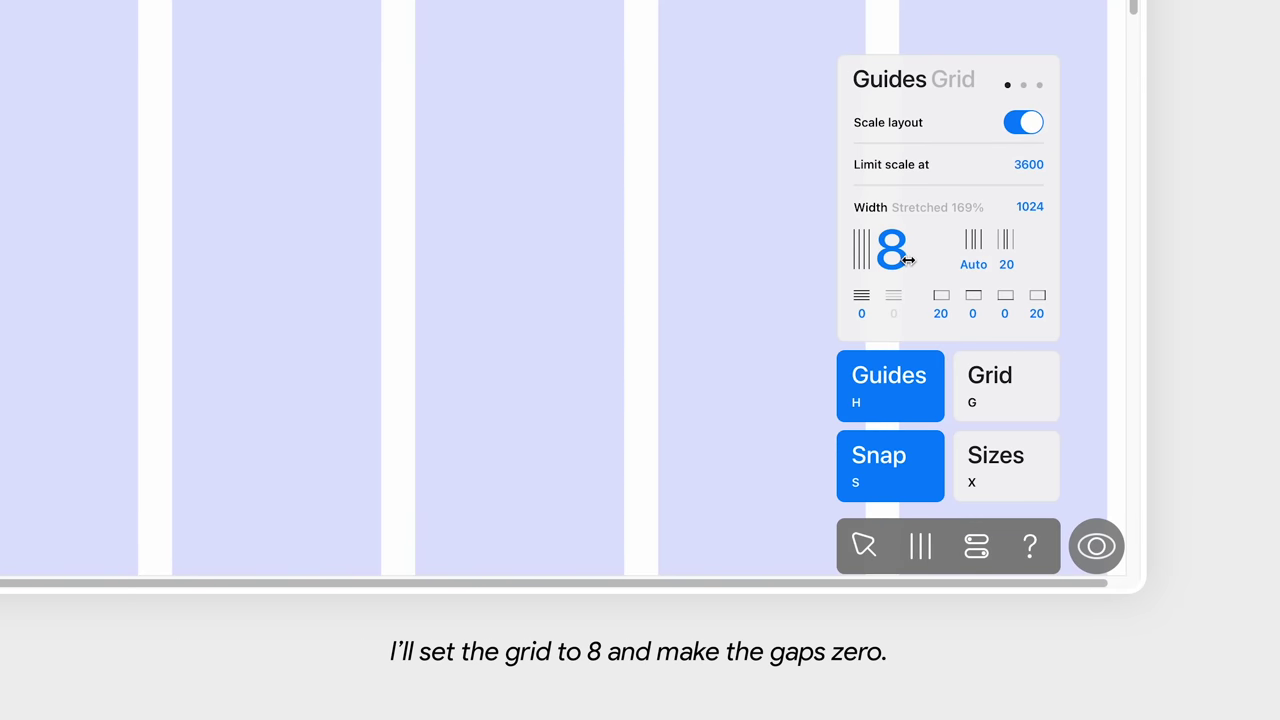
drag(1005, 264, 930, 264)
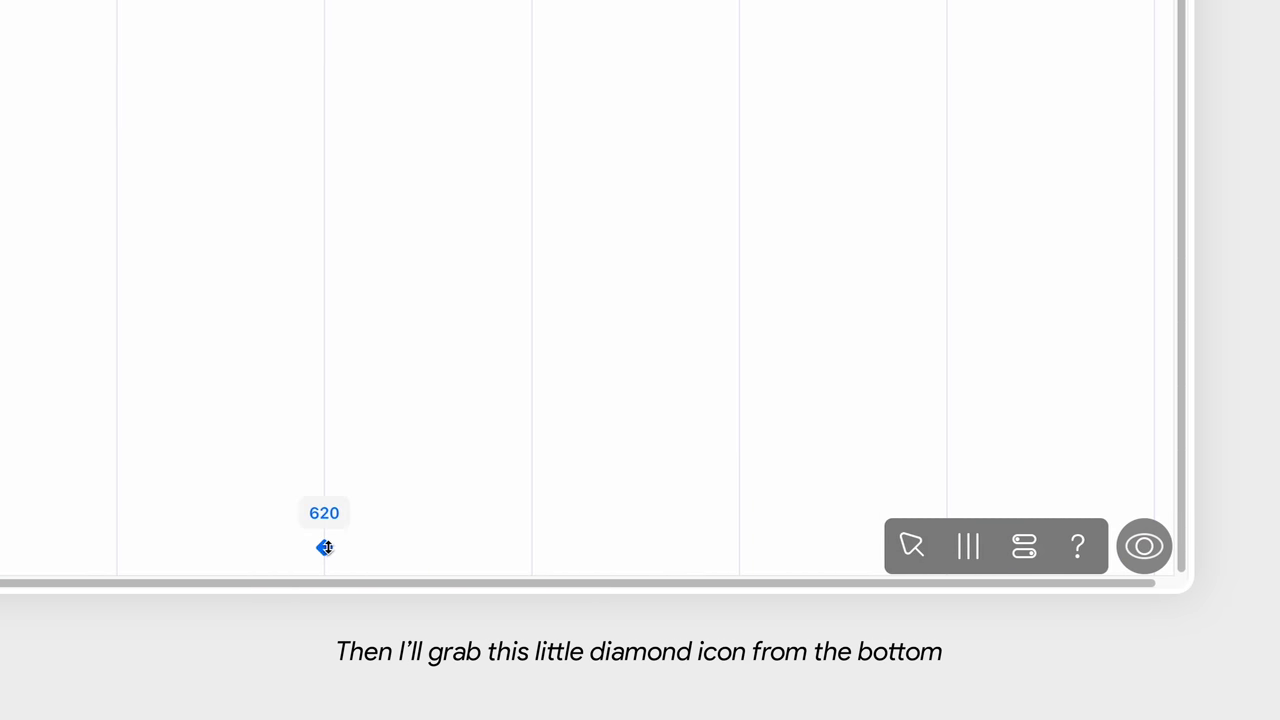
drag(599, 444, 604, 403)
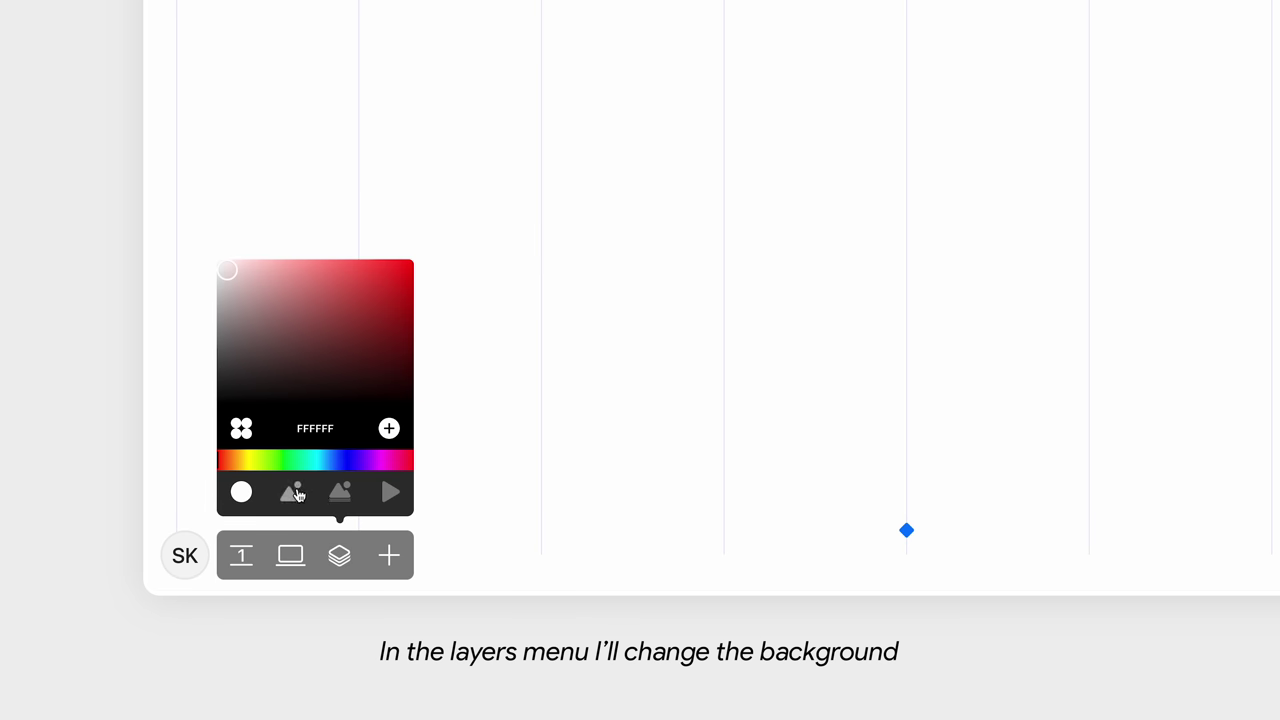
Step: Go through the page background options to apply a purple-pink gradient background
click(291, 491)
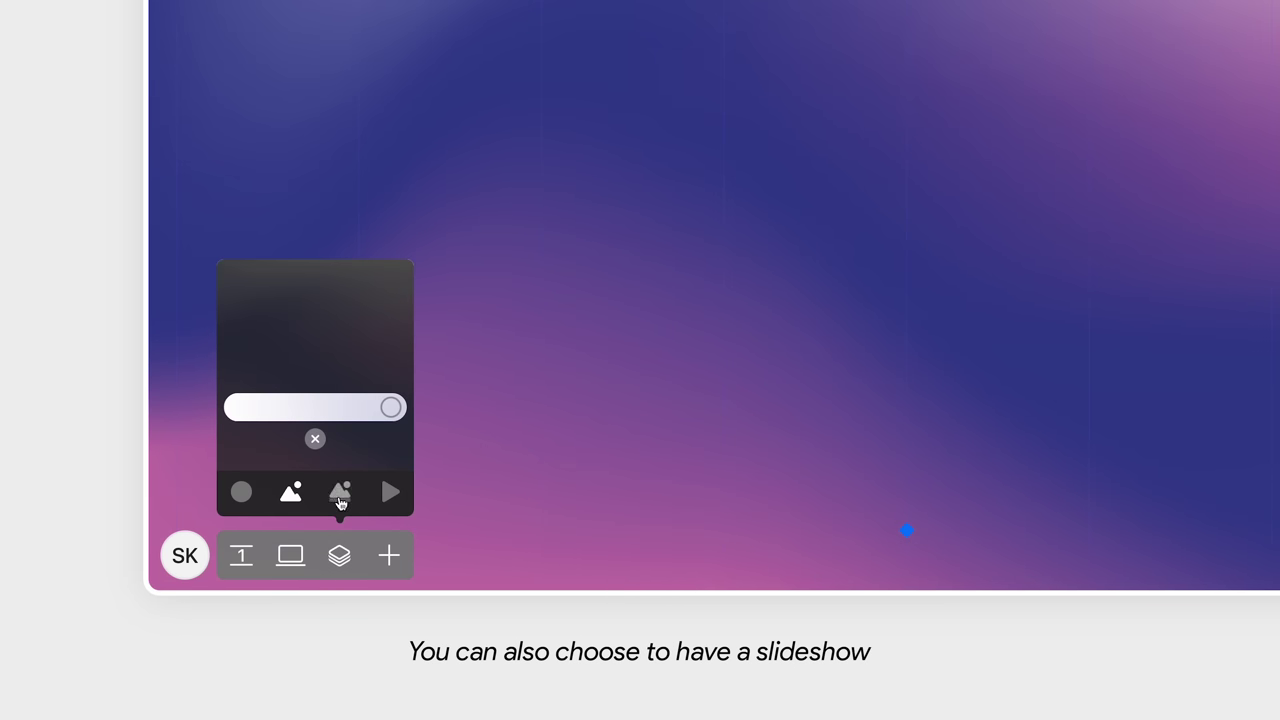
click(340, 493)
click(388, 495)
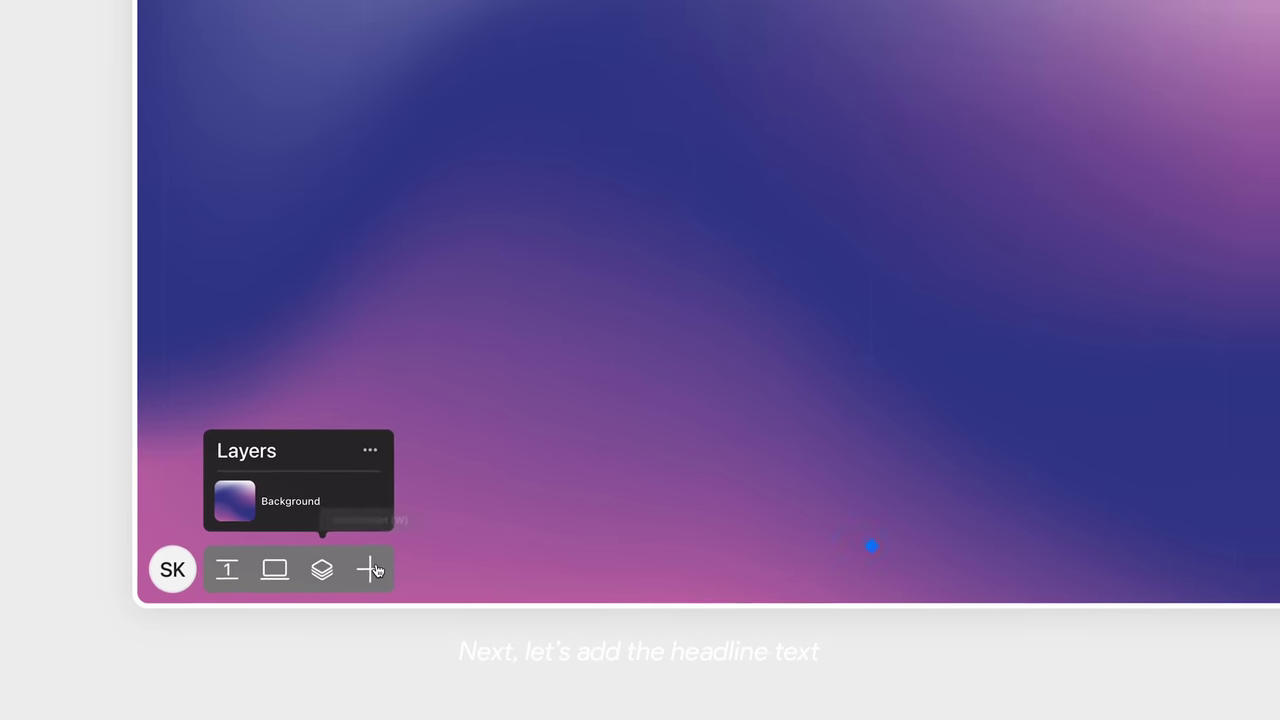
Step: Add a text box with the headline 'Scale your team, faster and better, using AI'
click(369, 569)
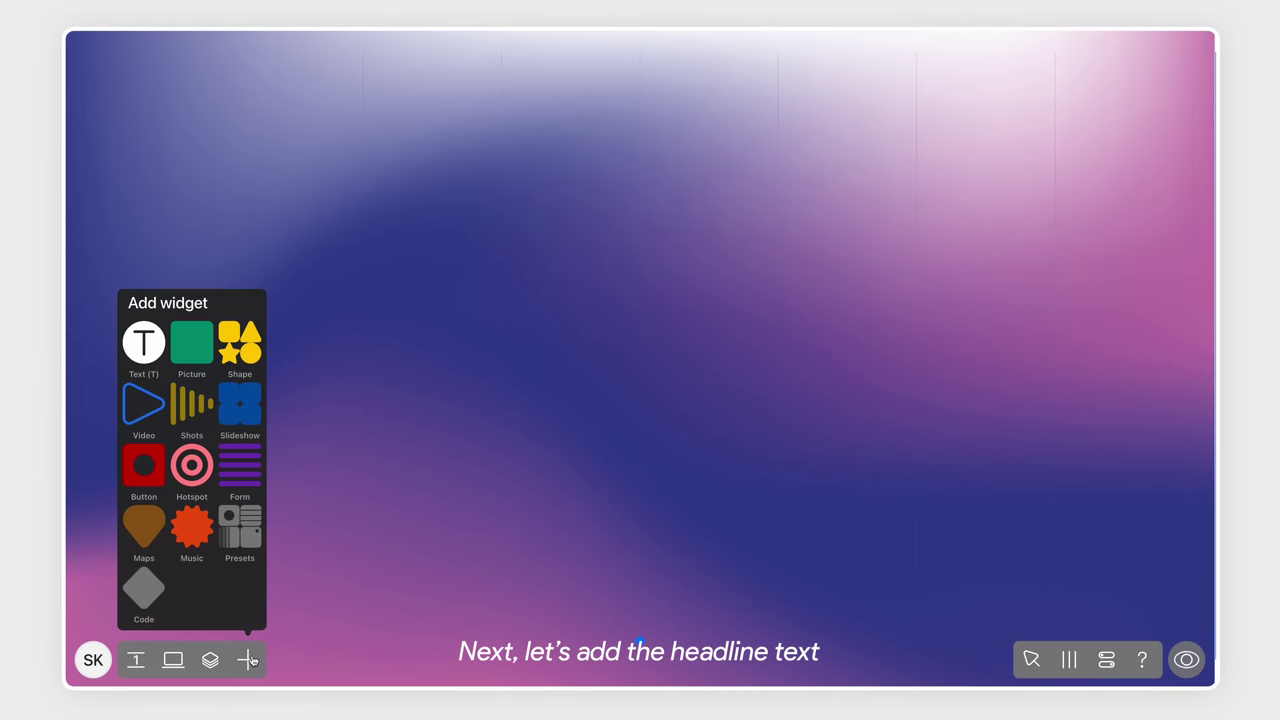
click(142, 342)
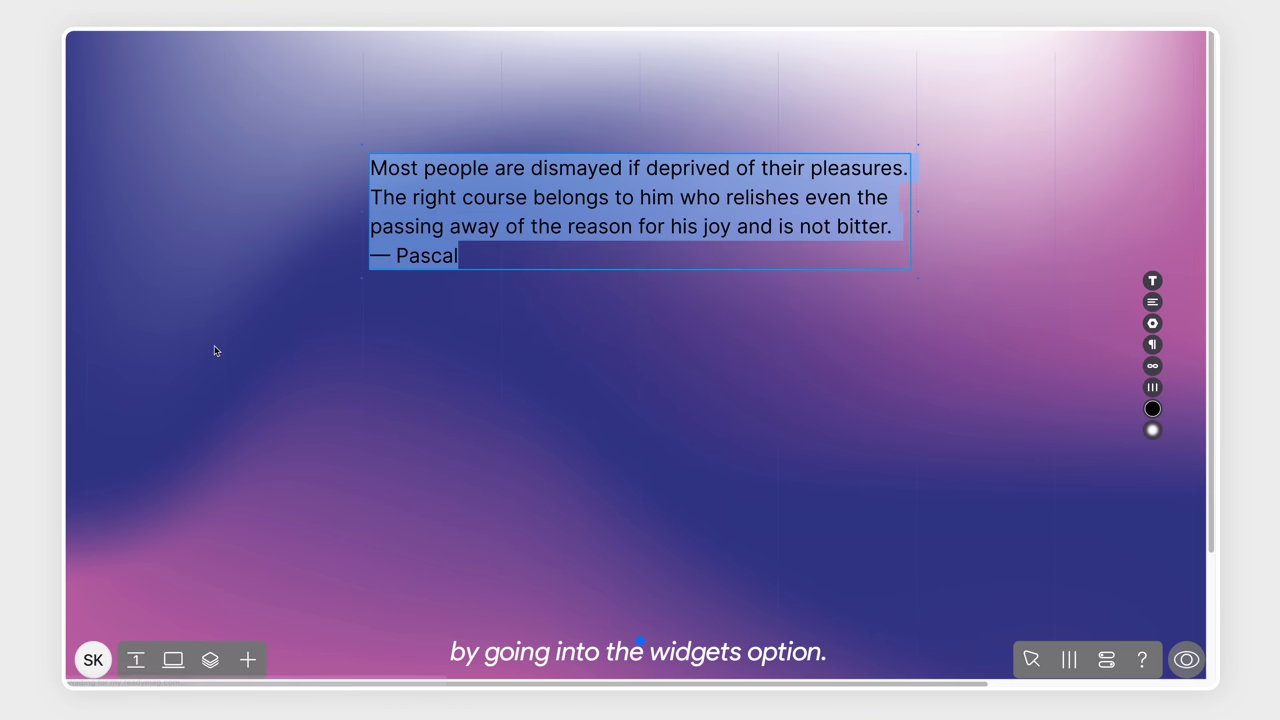
text(Sc)
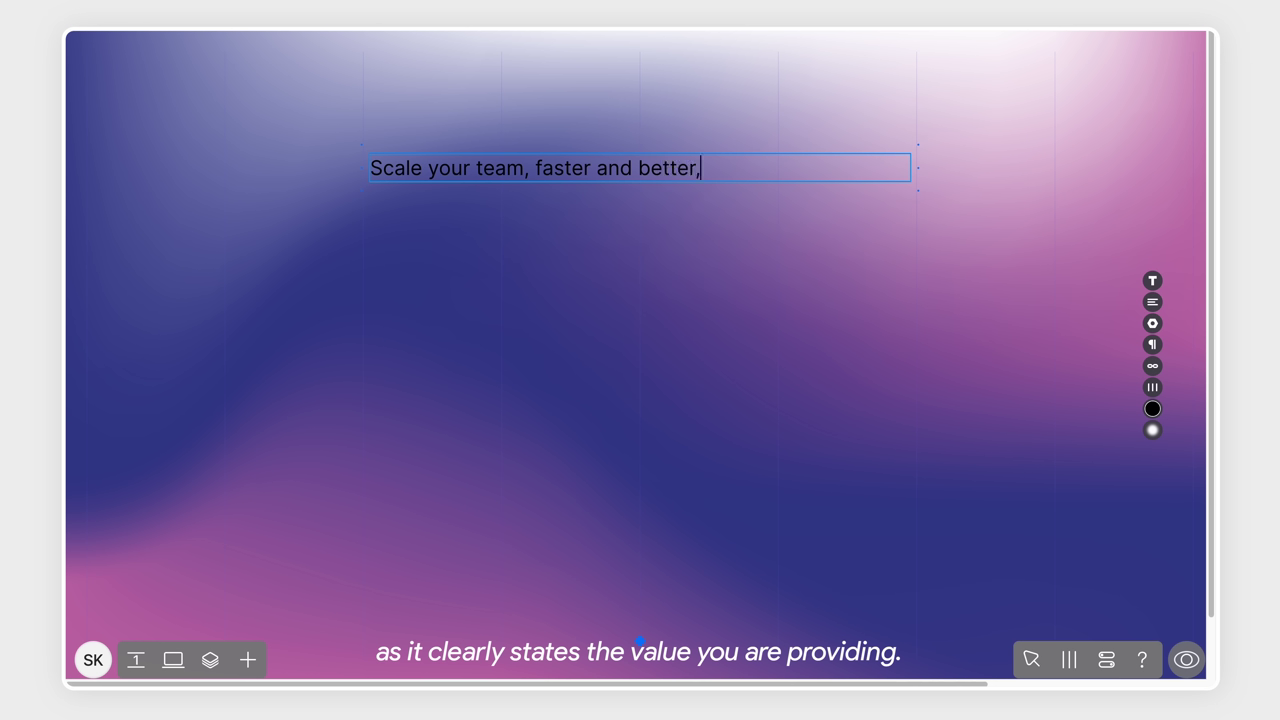
key(Escape)
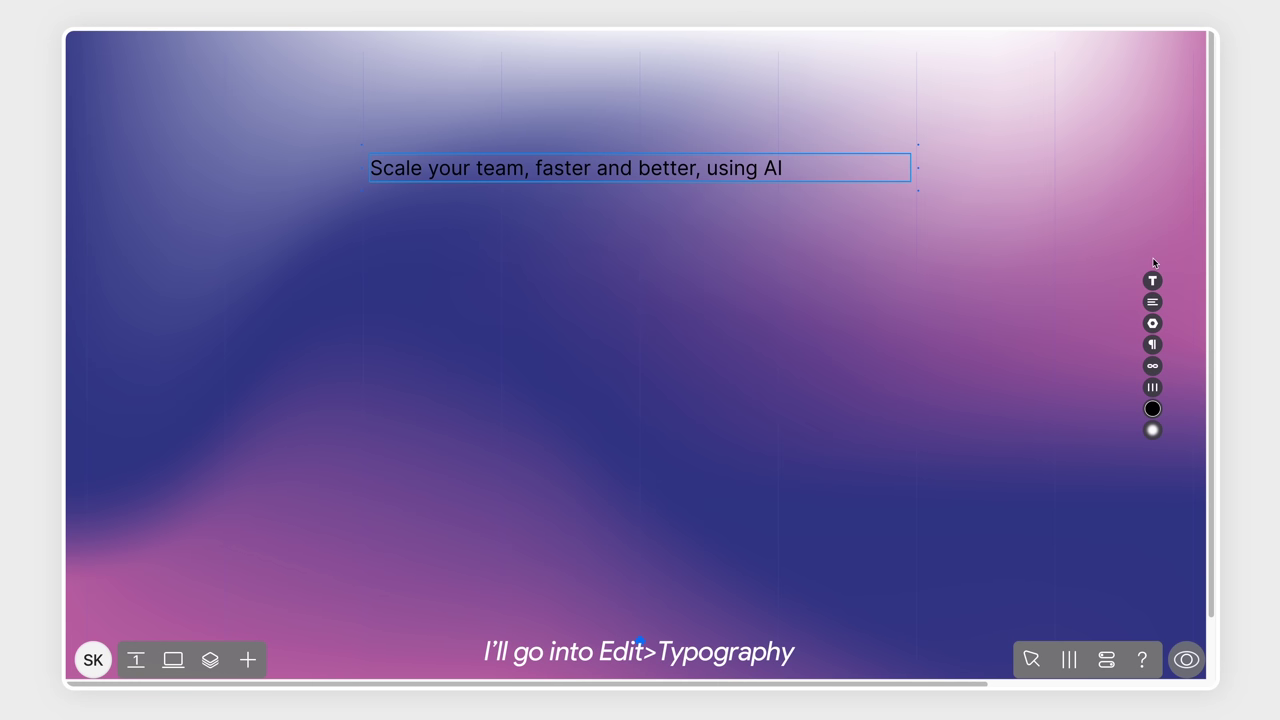
Step: Switch the headline font to Manrope, enlarge it and centre-align it
click(1153, 282)
click(1094, 280)
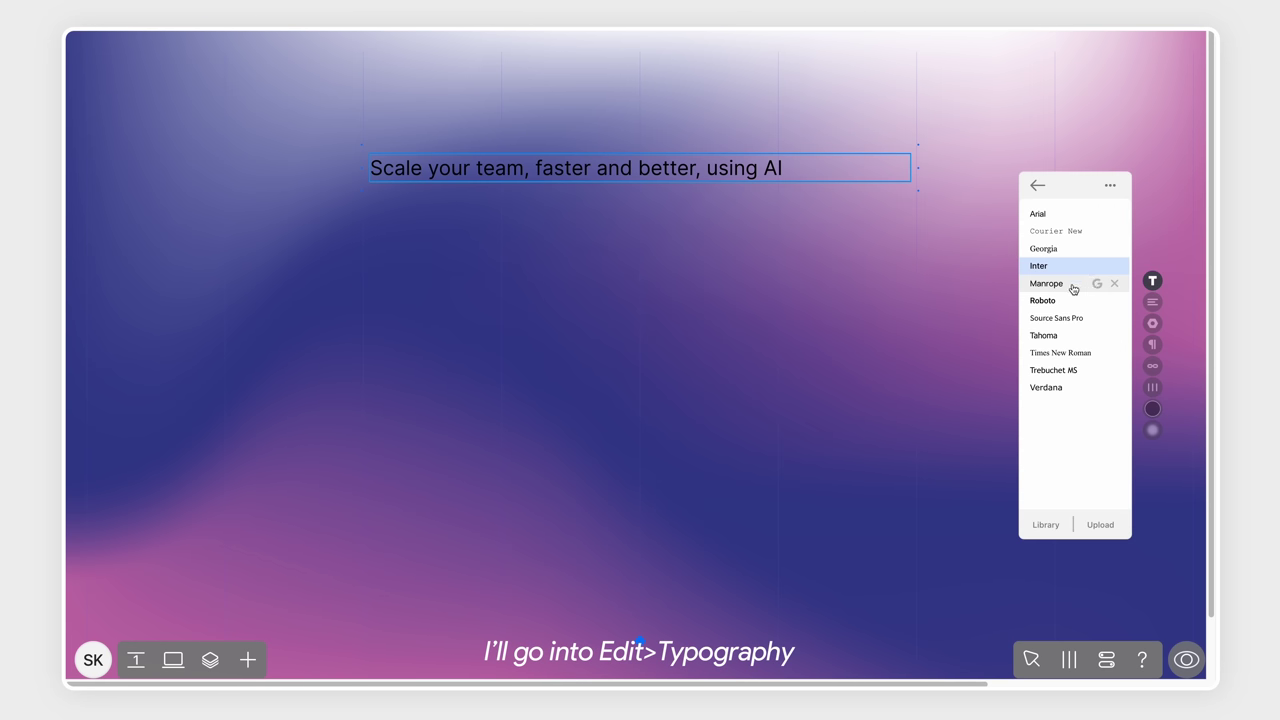
click(1073, 284)
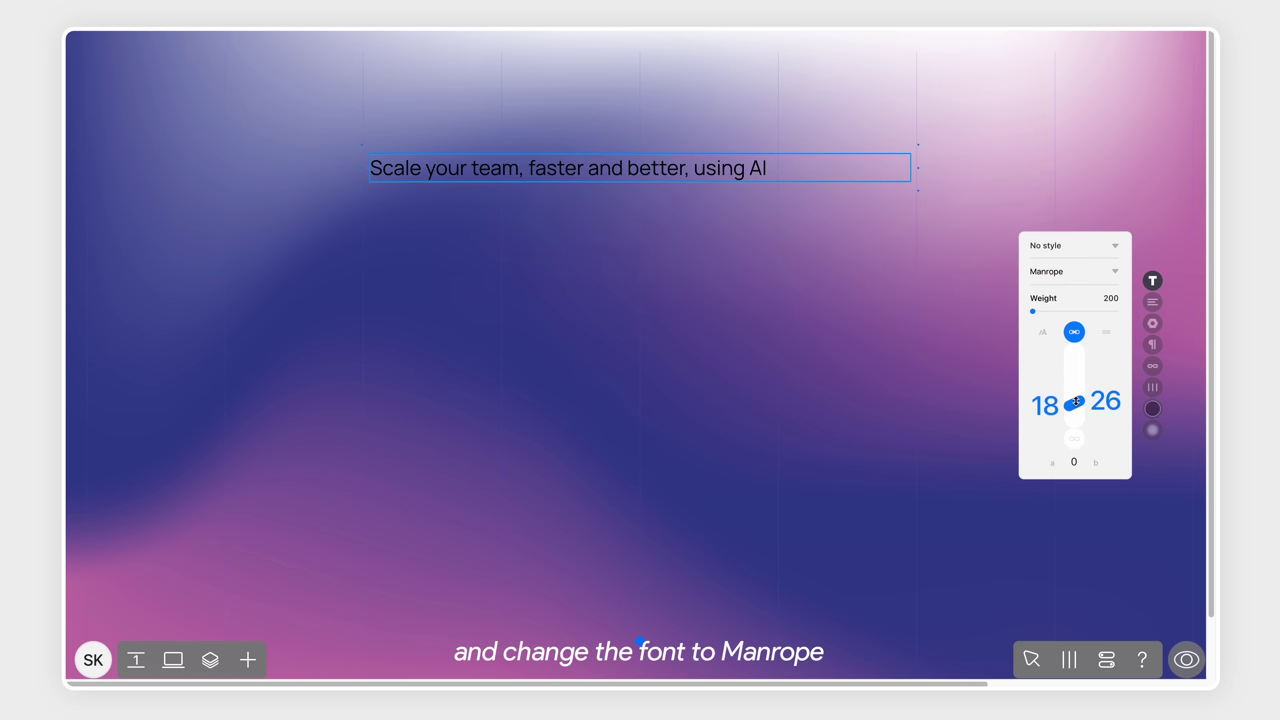
drag(1076, 401, 1074, 356)
click(1153, 302)
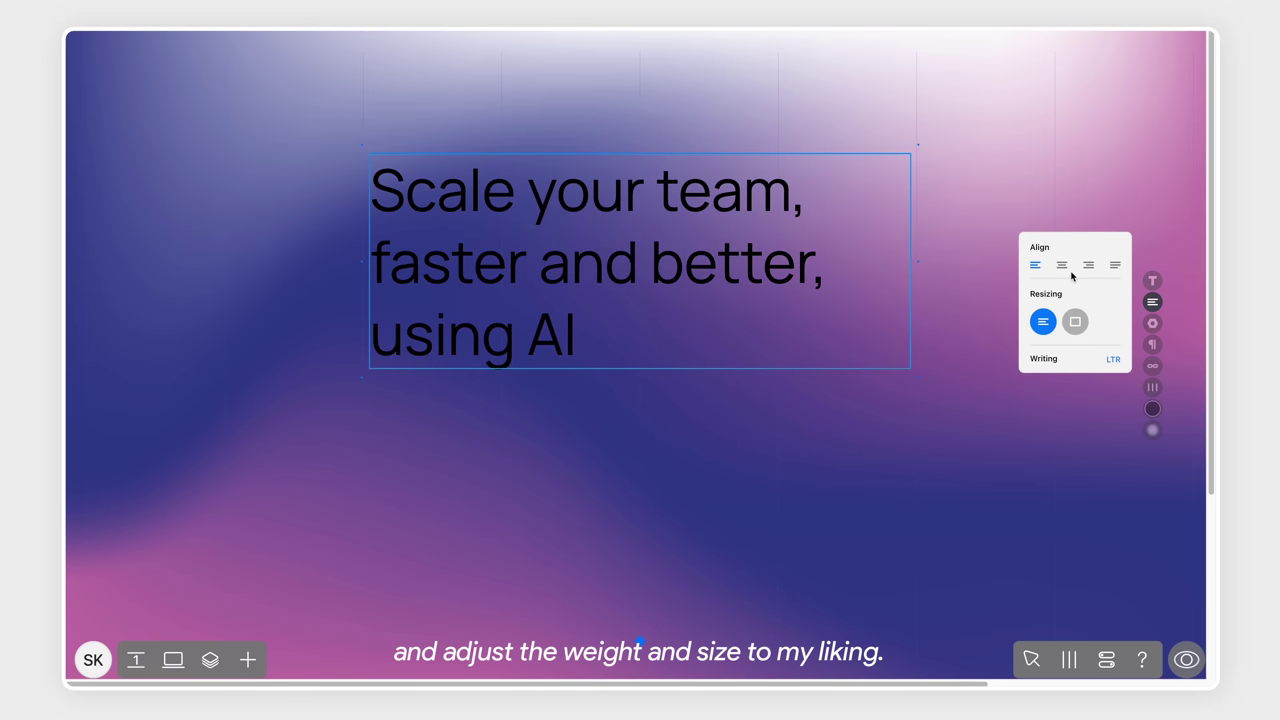
click(1063, 267)
click(1153, 281)
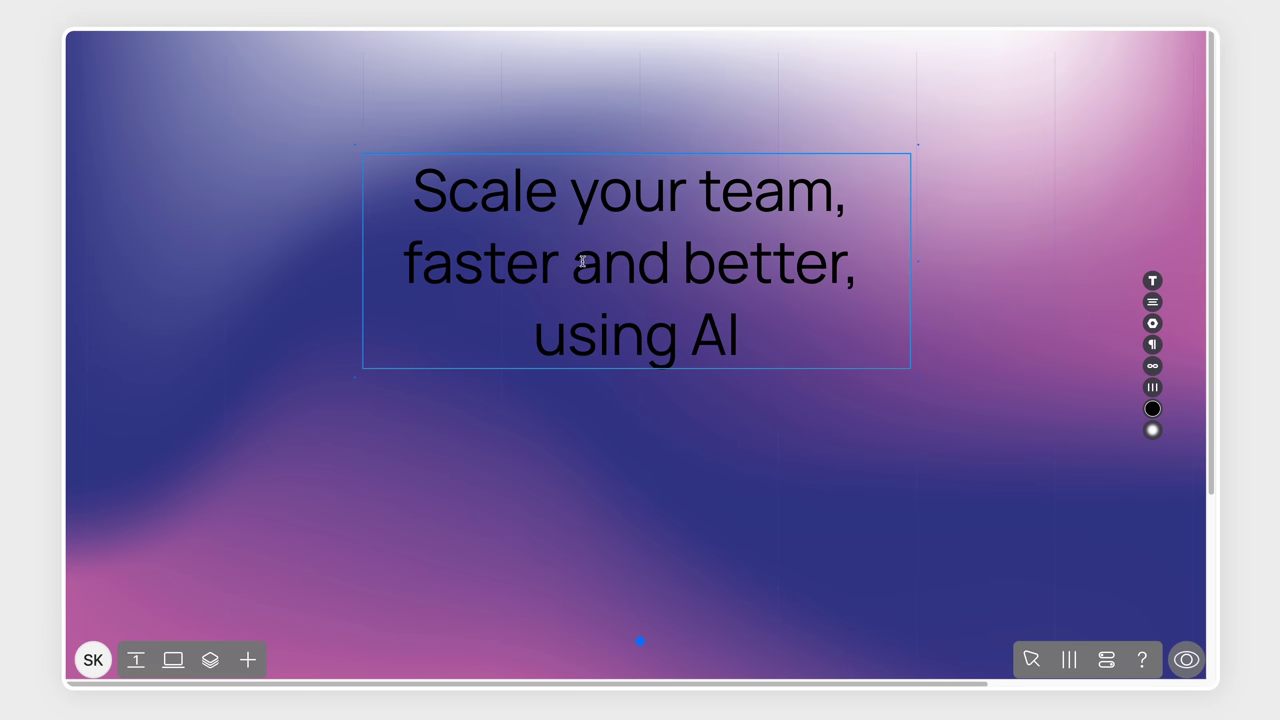
Step: Widen the headline box, set size 50 with 52 line height, and lower it slightly
drag(918, 261, 923, 265)
click(1153, 281)
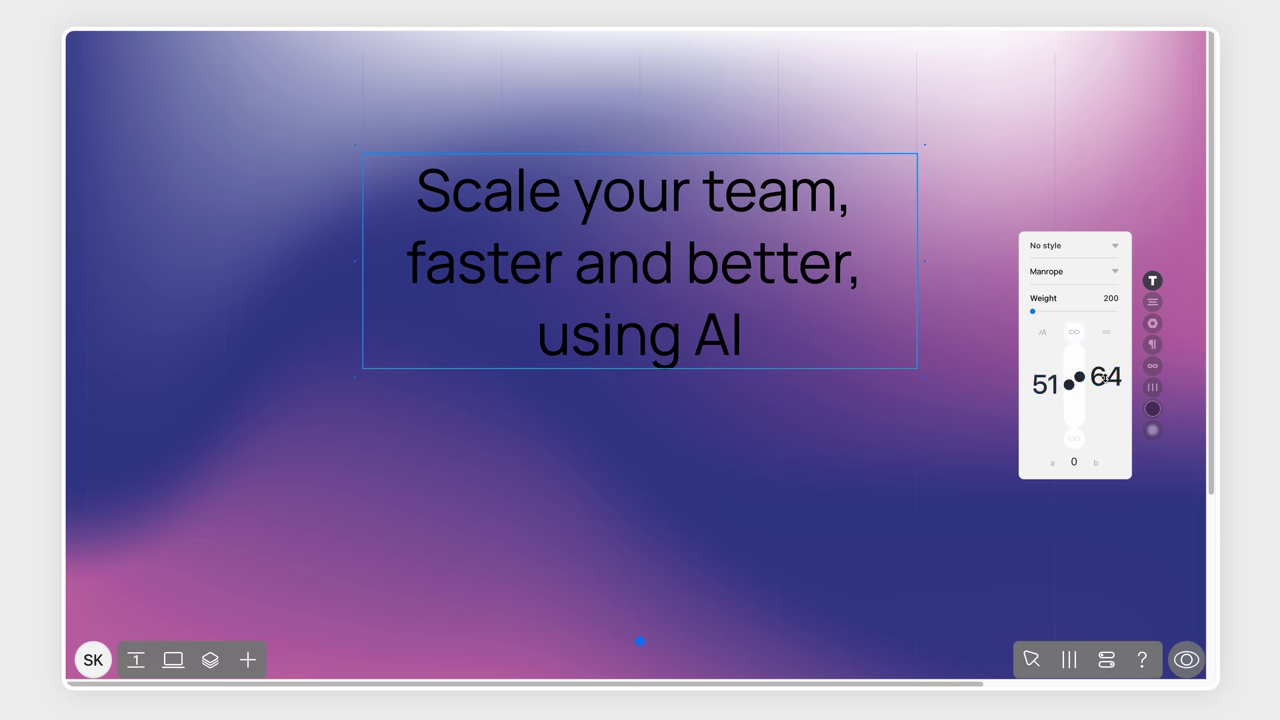
drag(1104, 376, 1051, 395)
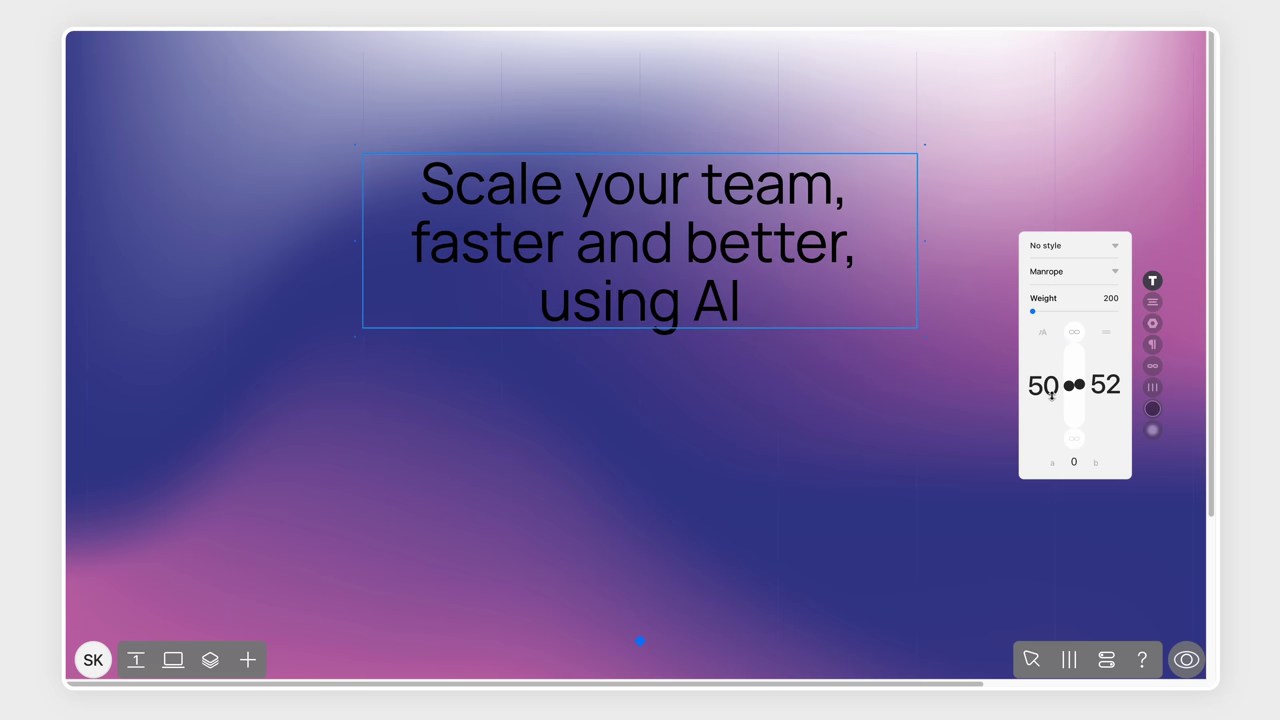
drag(710, 280, 689, 286)
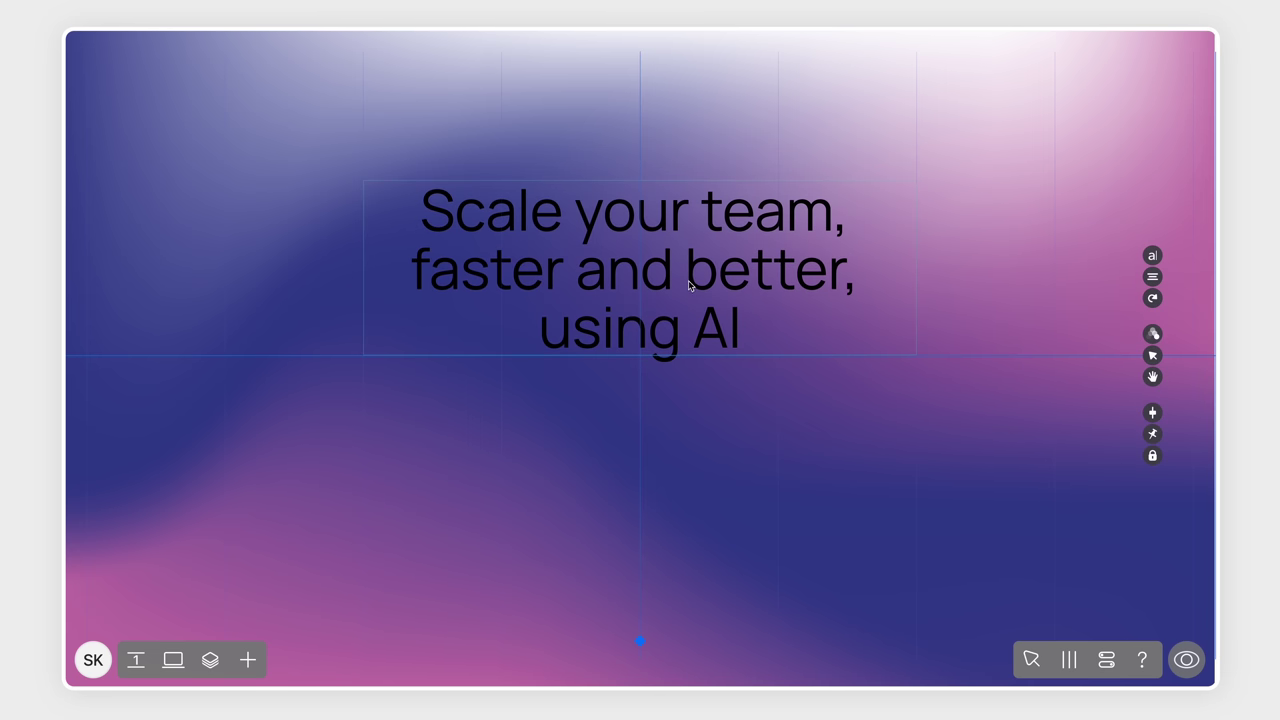
Step: Colour the headline text white
click(1152, 408)
click(1024, 318)
click(994, 247)
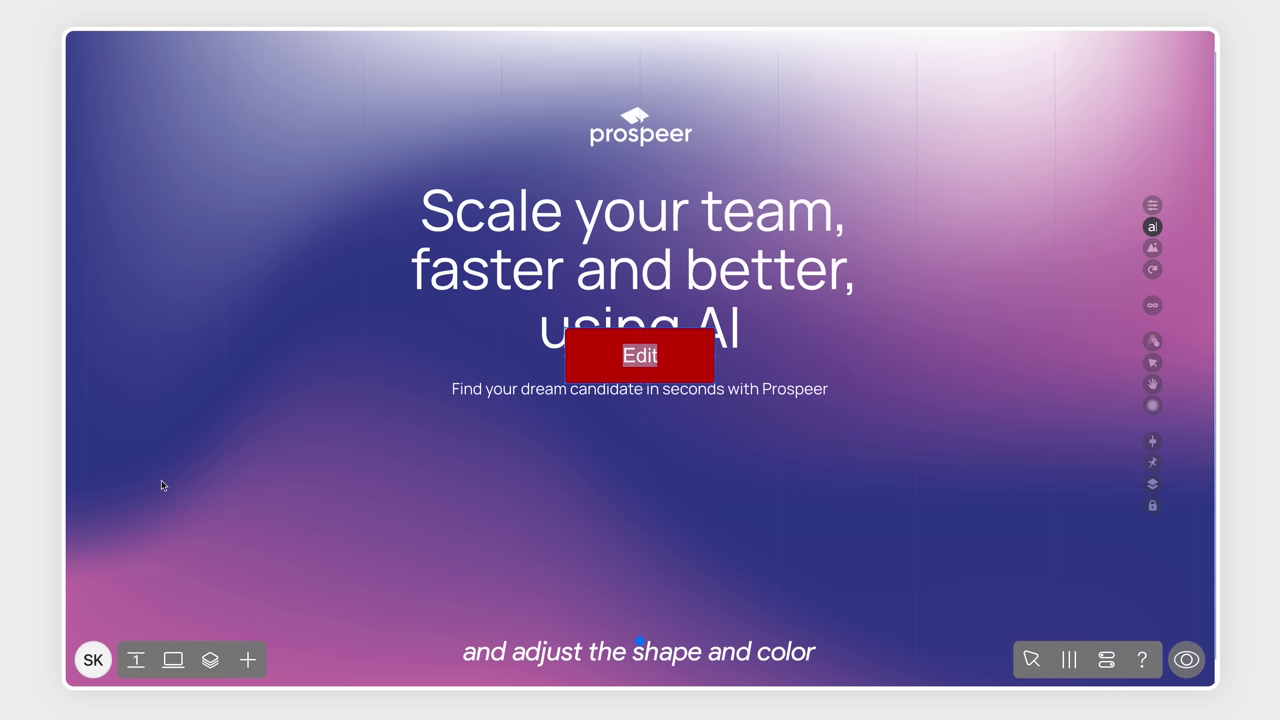
Step: Place a button below the subtitle and make its shape black
drag(684, 383, 685, 472)
click(1152, 205)
click(1110, 268)
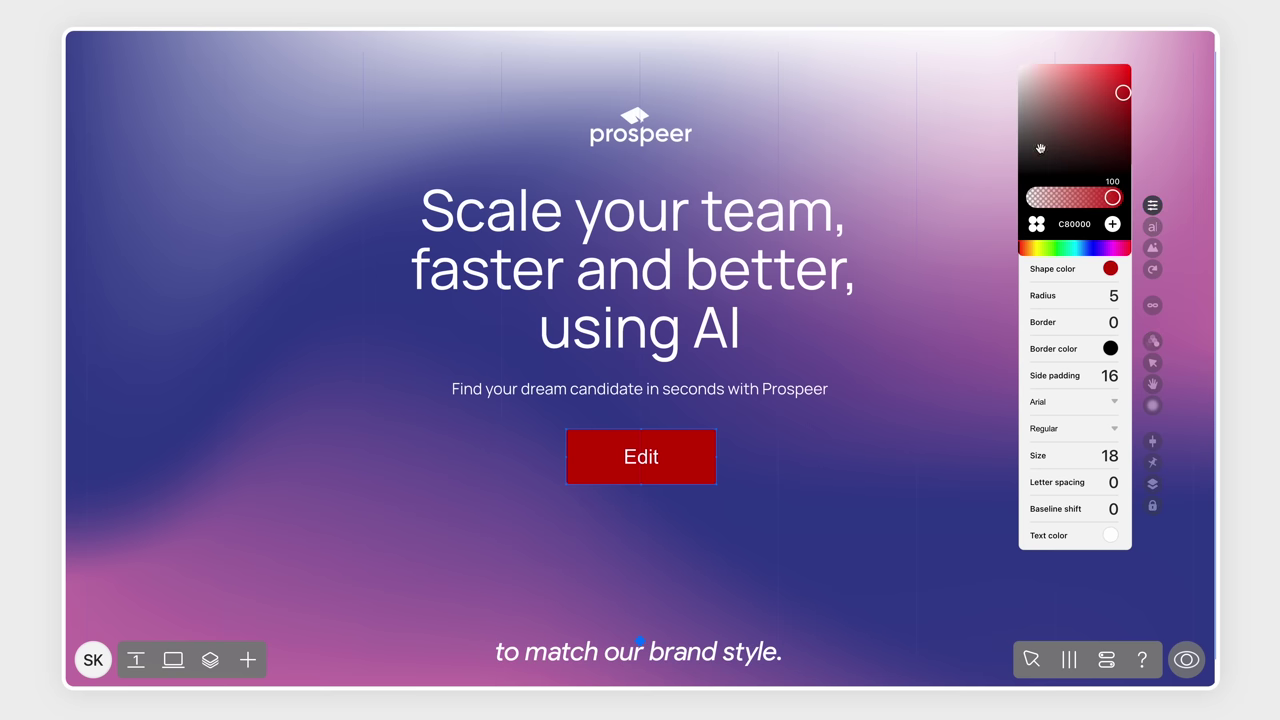
click(1030, 166)
click(988, 341)
click(988, 341)
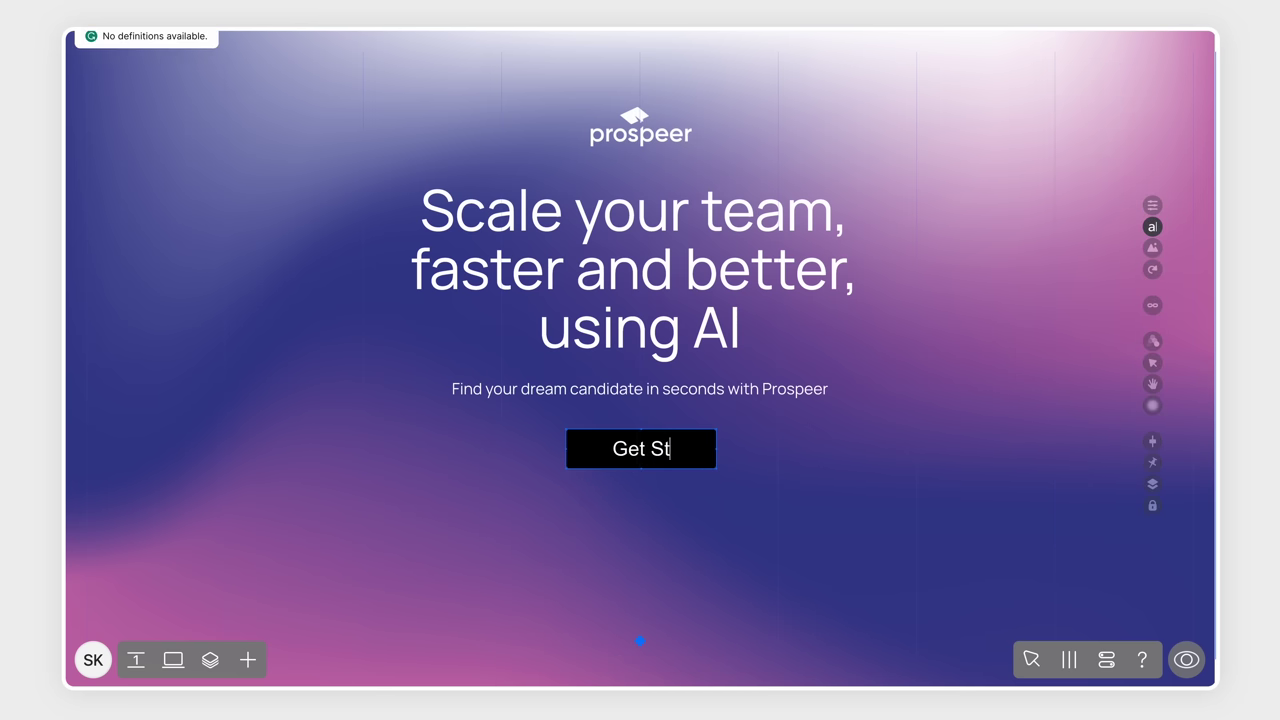
Step: Adjust the button's hover appearance and preview the page
click(1152, 205)
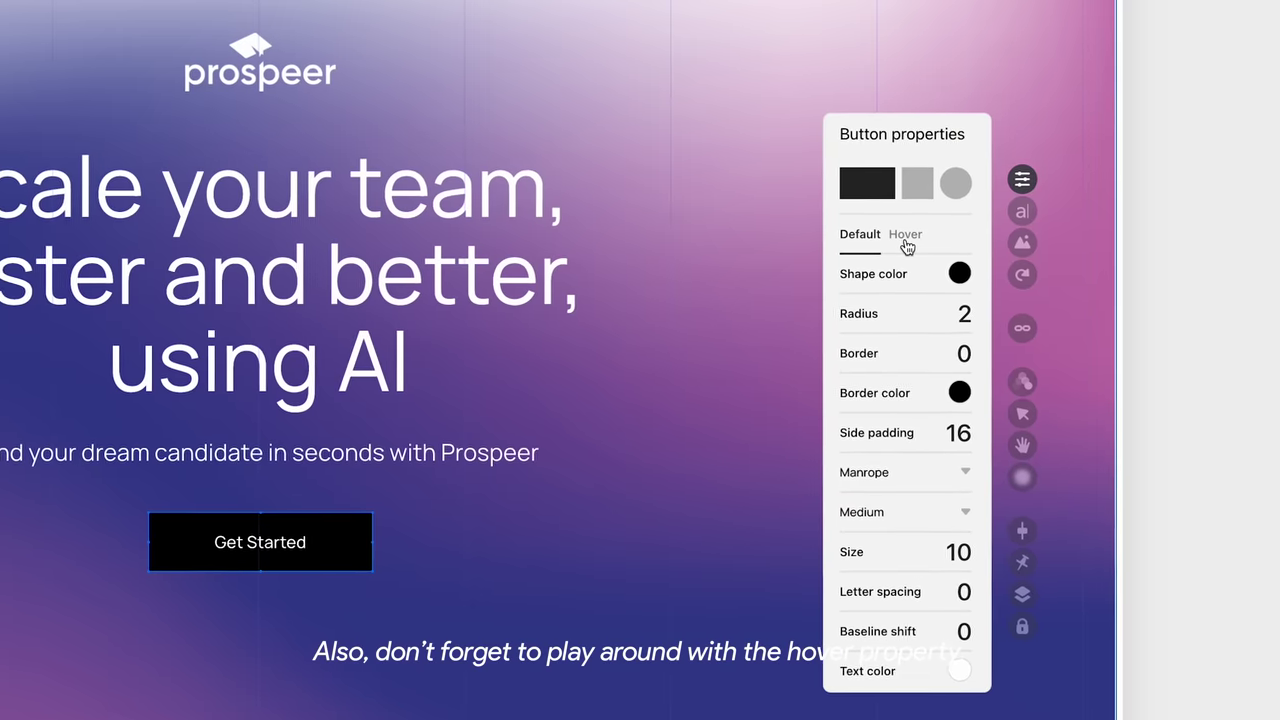
click(1077, 242)
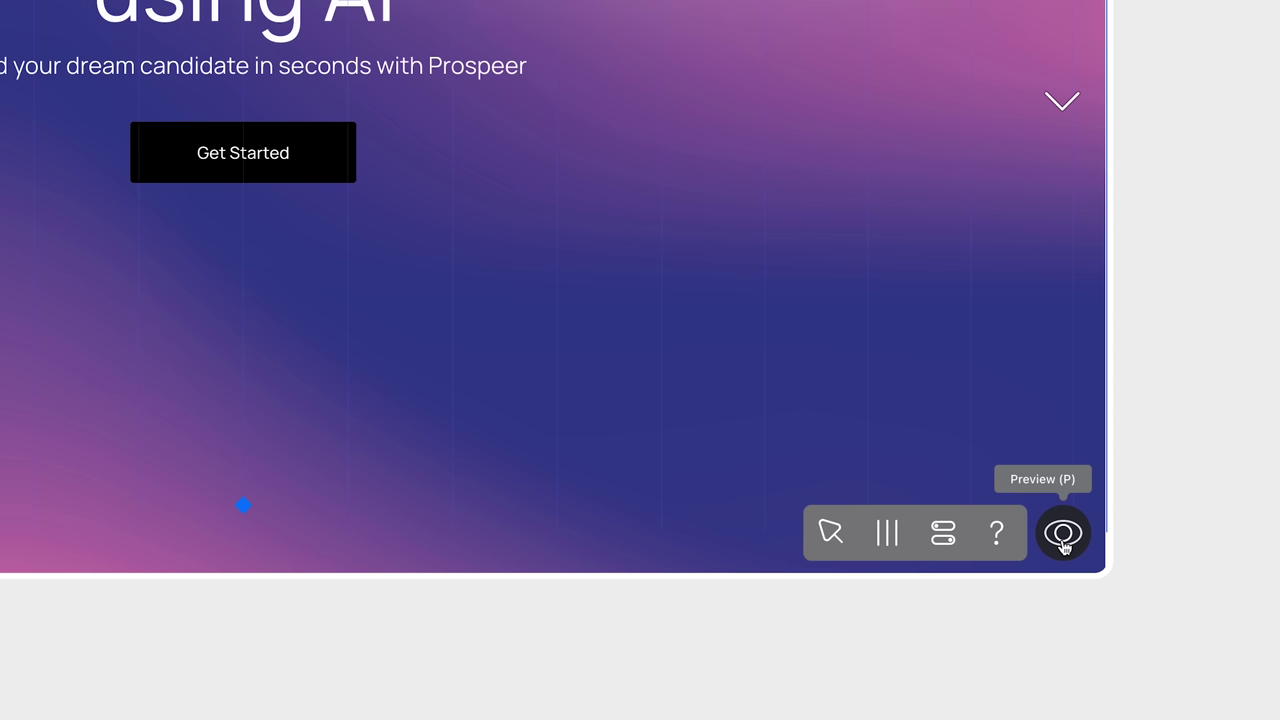
click(1063, 535)
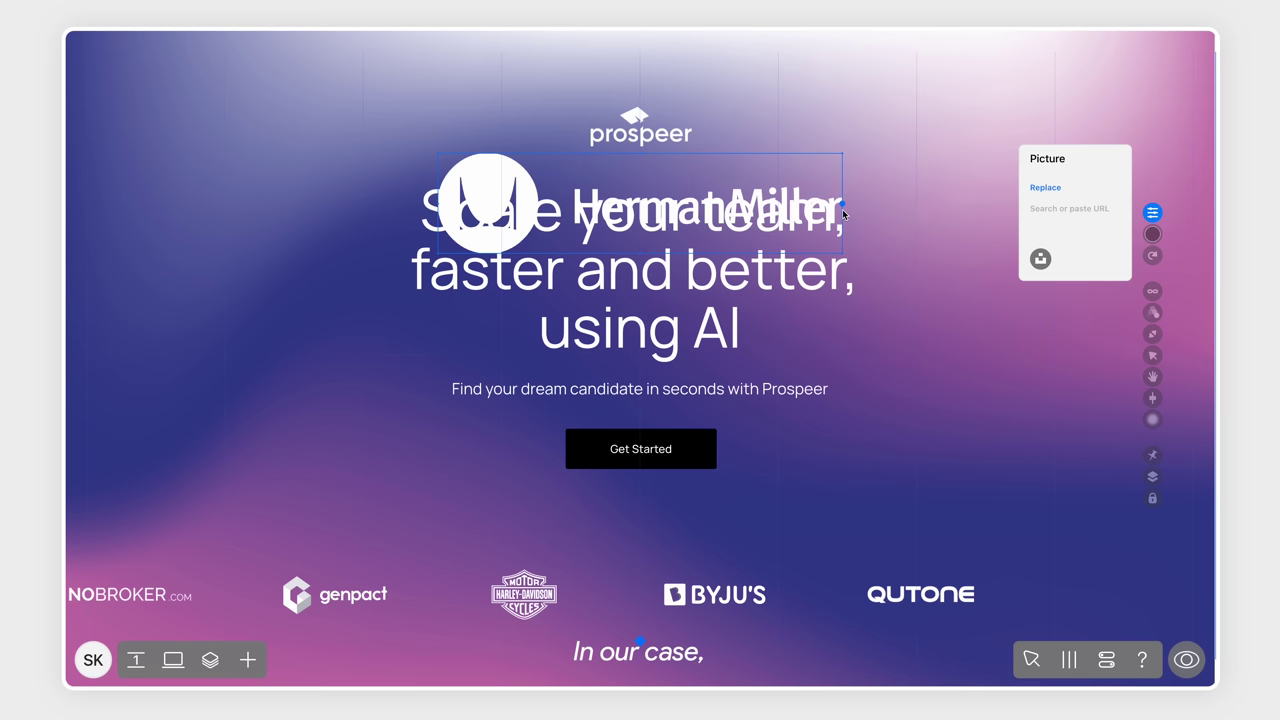
Step: Shrink the Herman Miller logo and set it at the row's end after QUTONE
drag(843, 205, 744, 205)
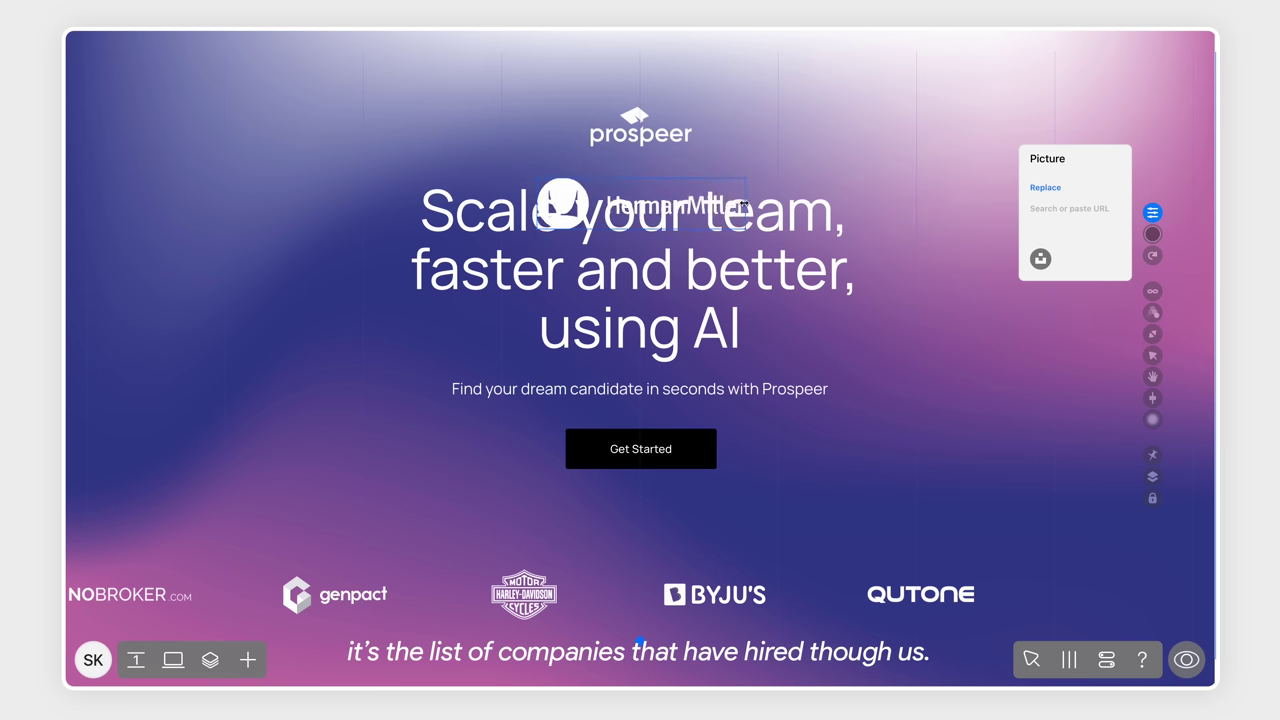
drag(667, 205, 1066, 598)
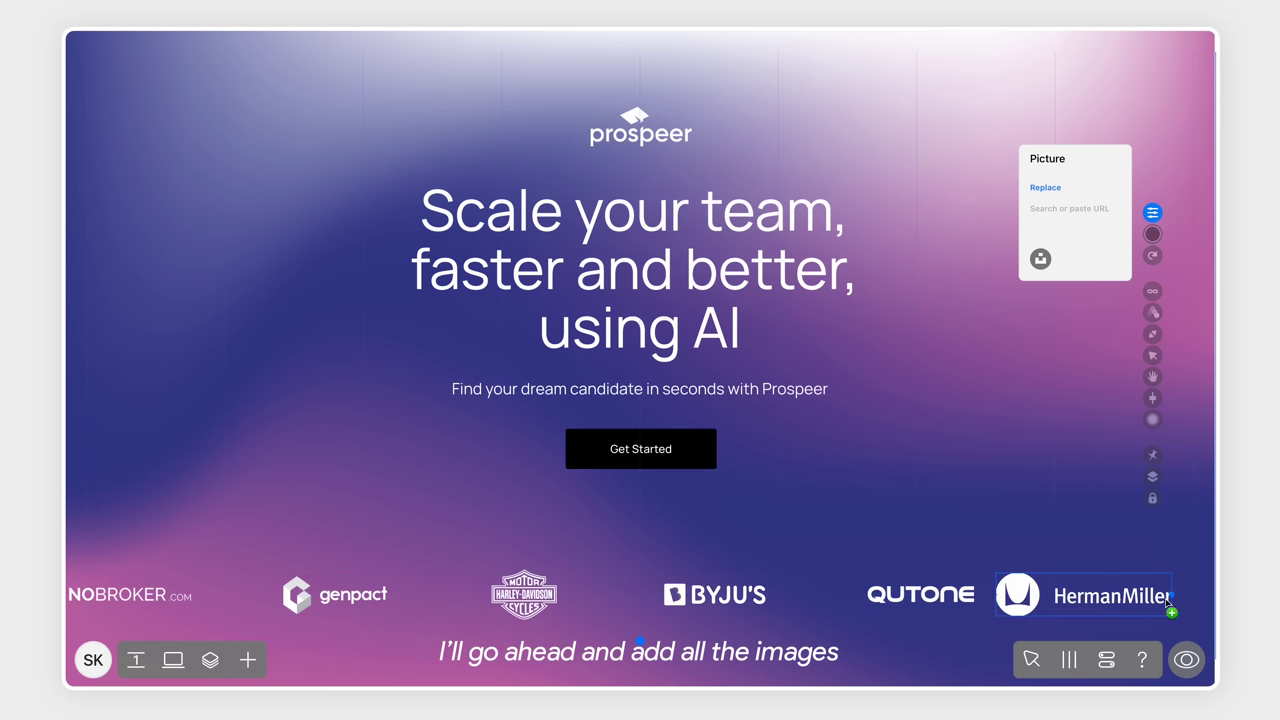
drag(1165, 599, 1175, 600)
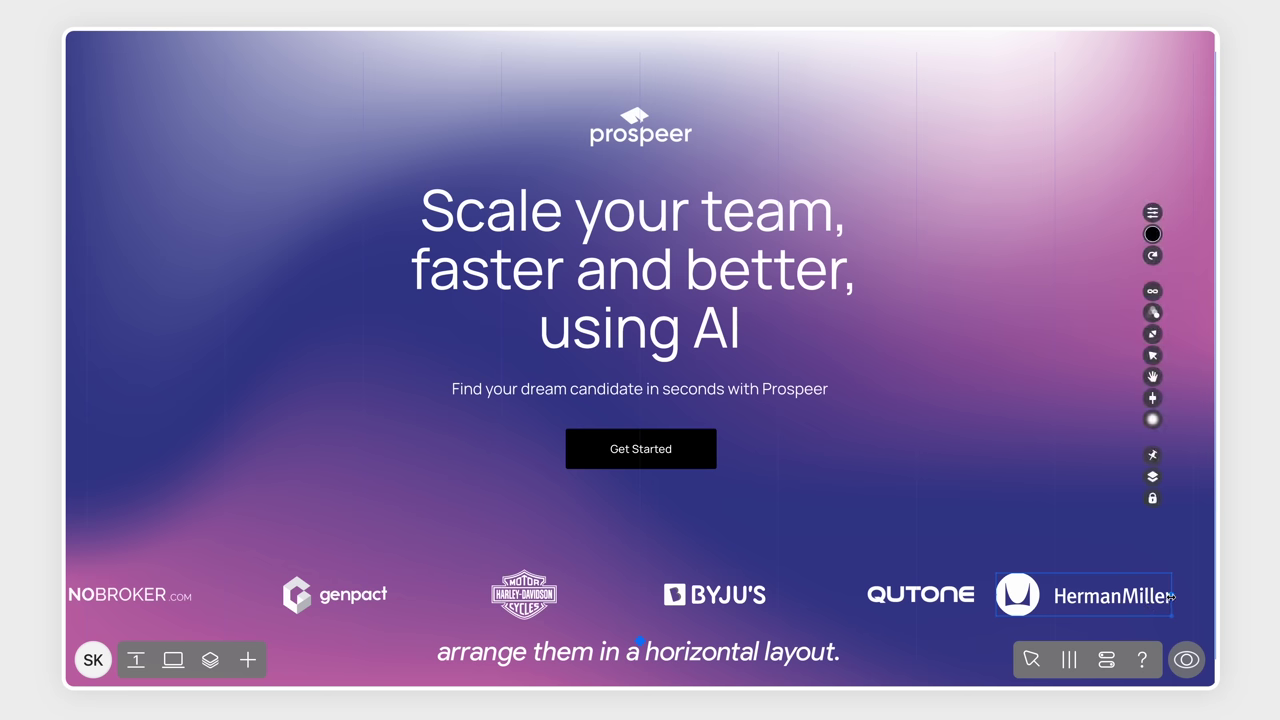
drag(1118, 606, 1148, 606)
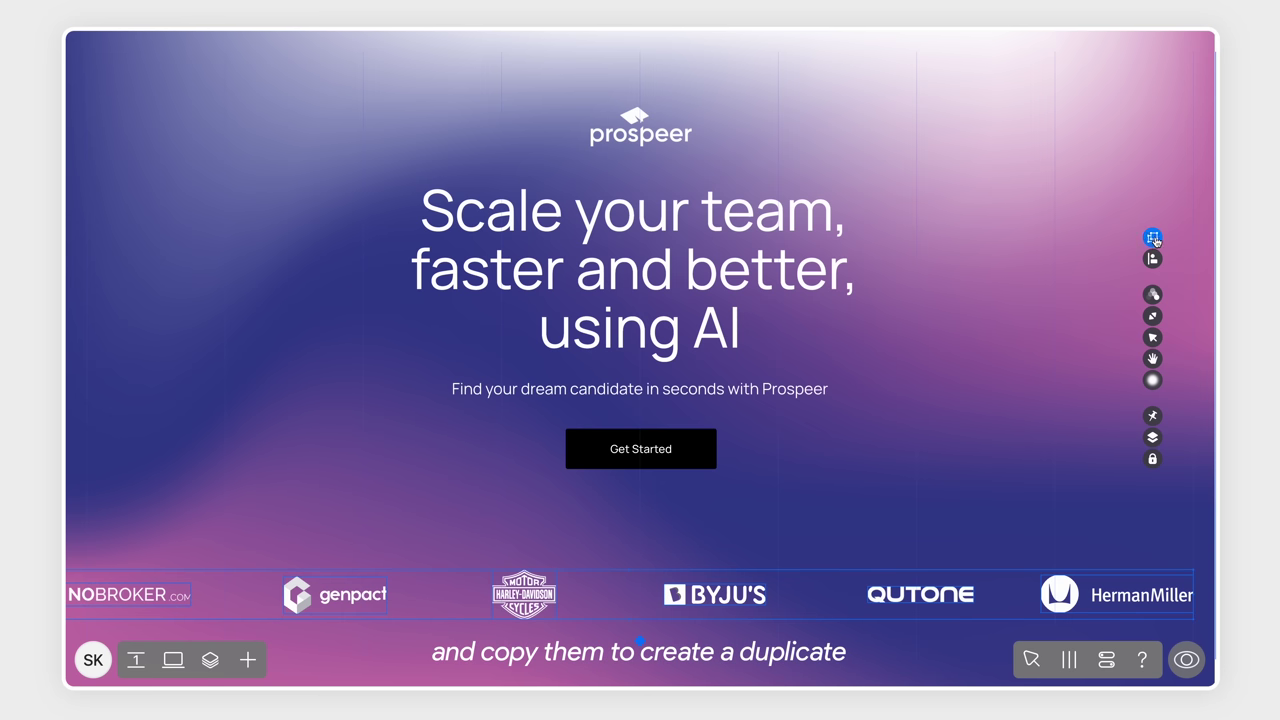
Step: Zoom out to see the whole page with the logo strip, then zoom back in
key(shift+1)
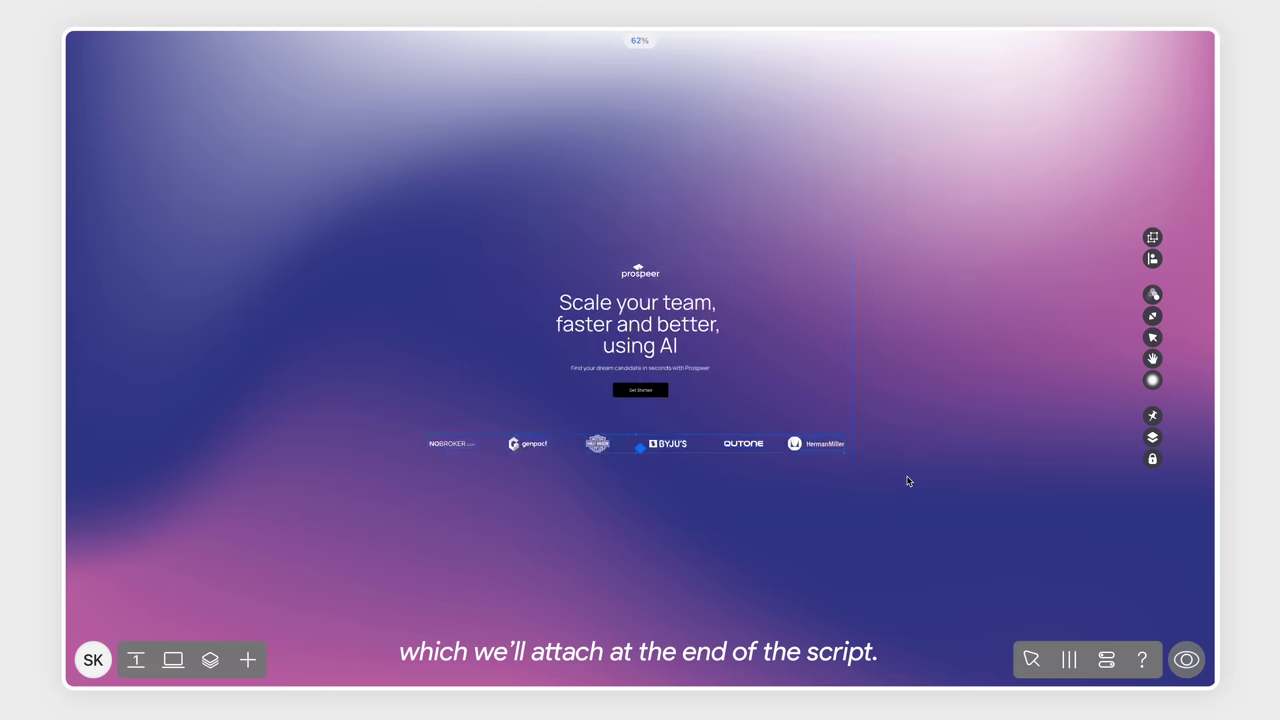
key(shift+0)
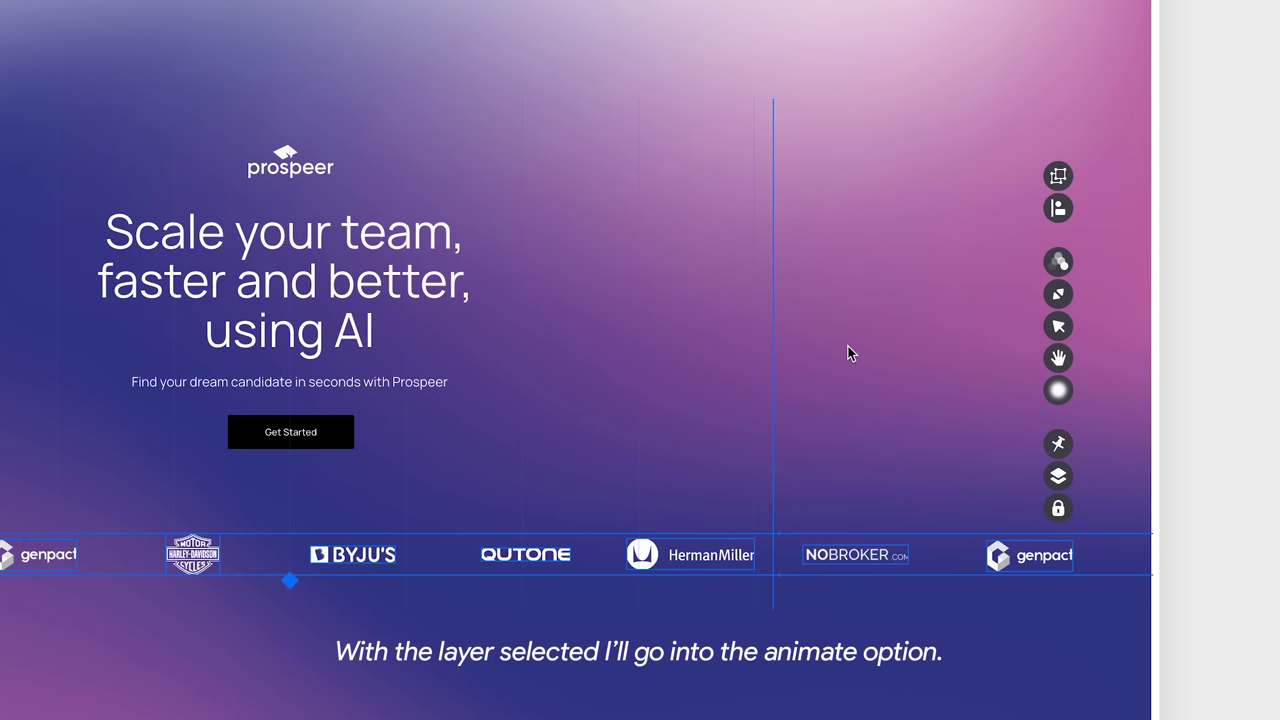
Step: Give the logo strip an on-load Move animation sliding it left to about -765
click(1060, 263)
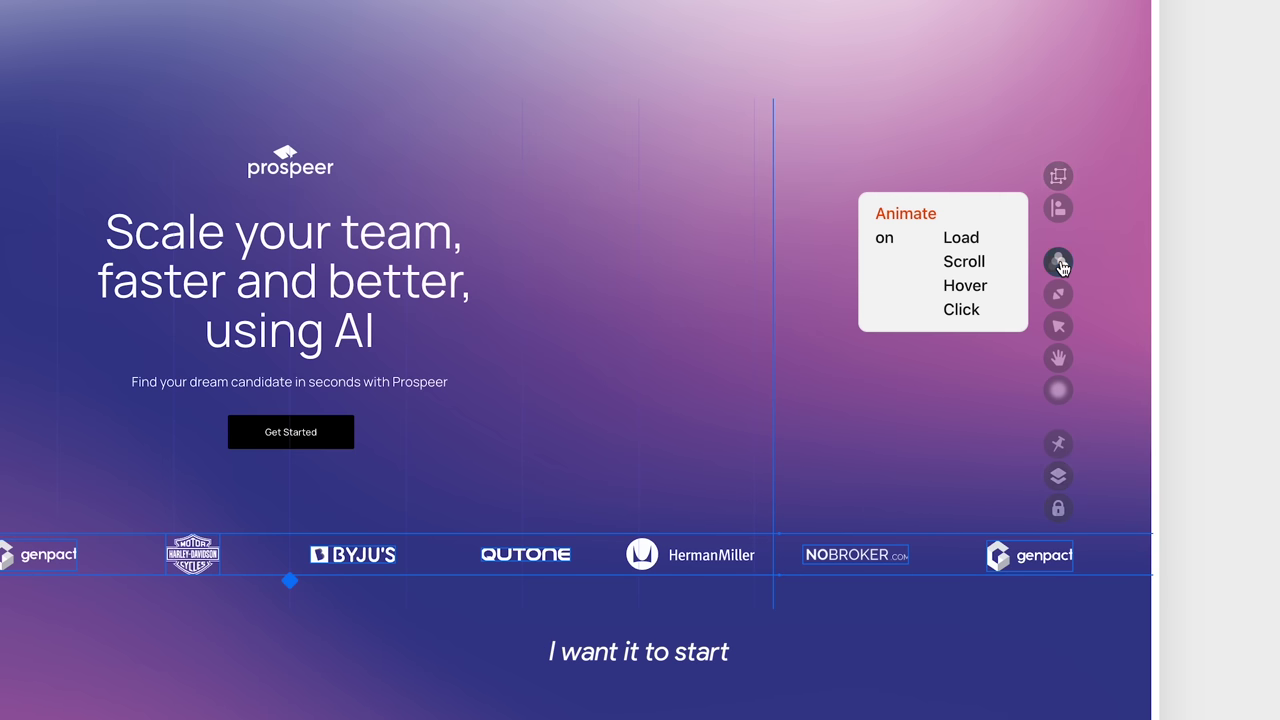
click(961, 238)
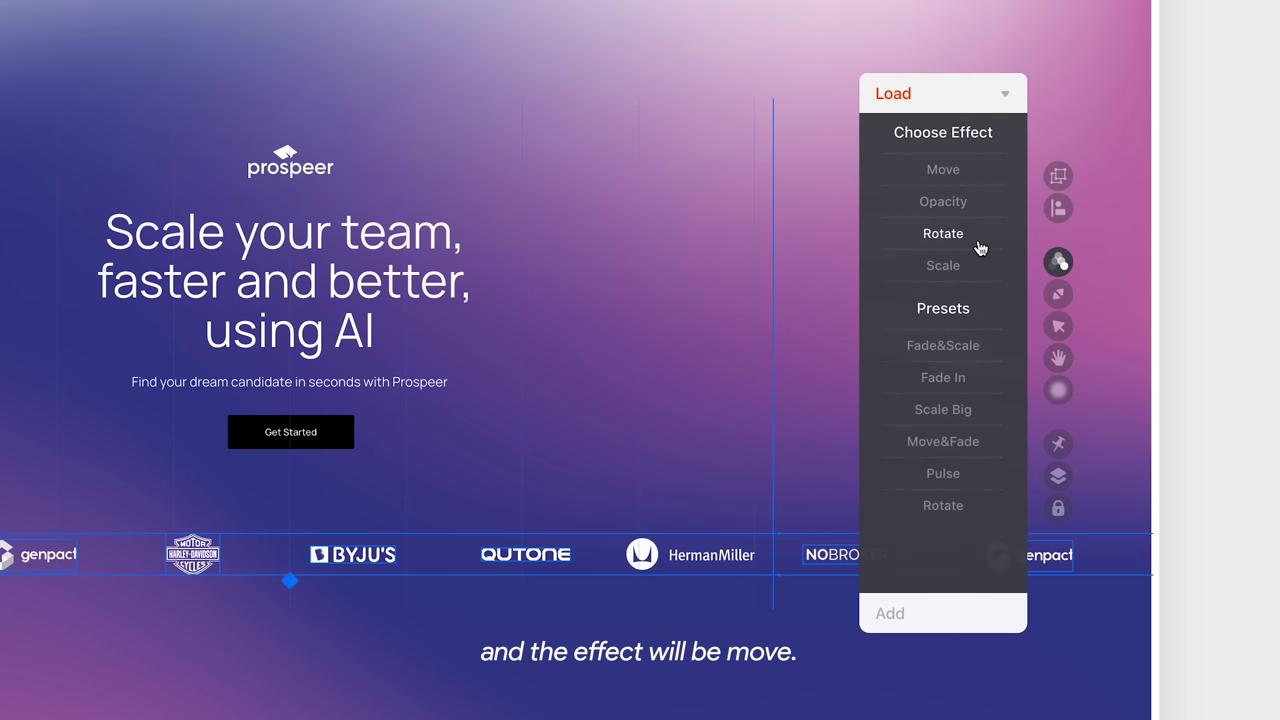
click(943, 172)
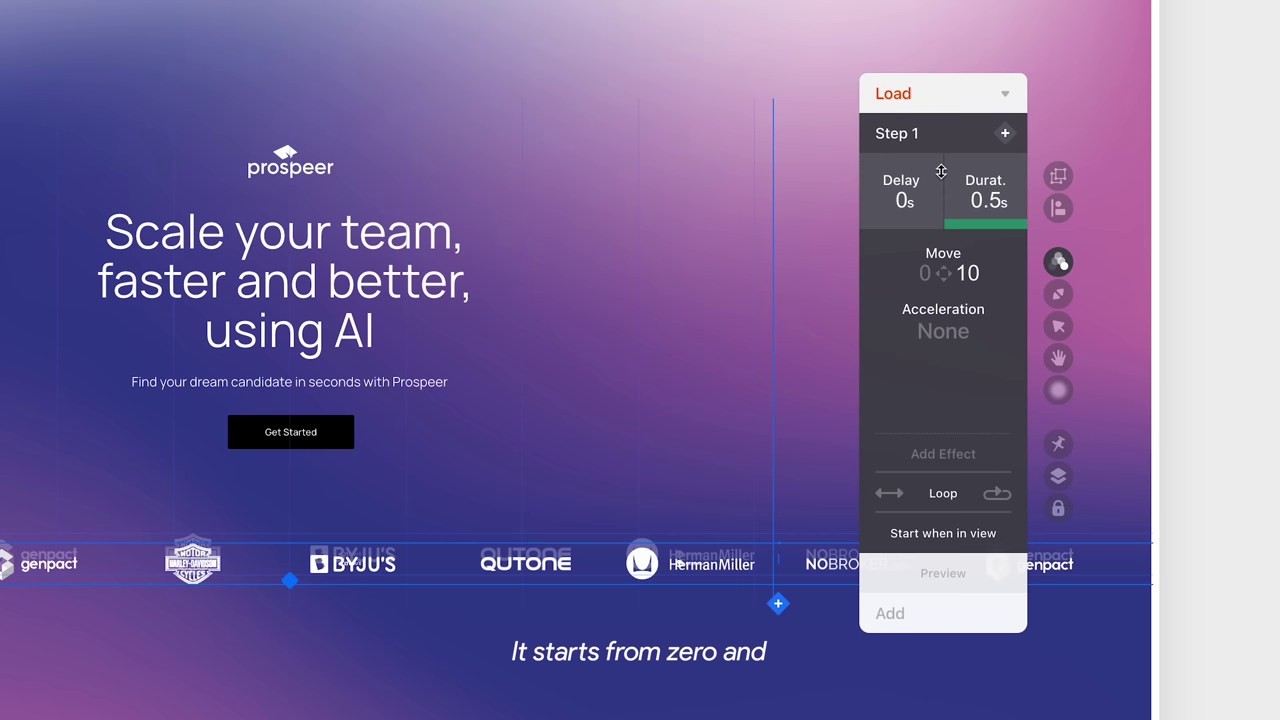
drag(210, 557, 0, 594)
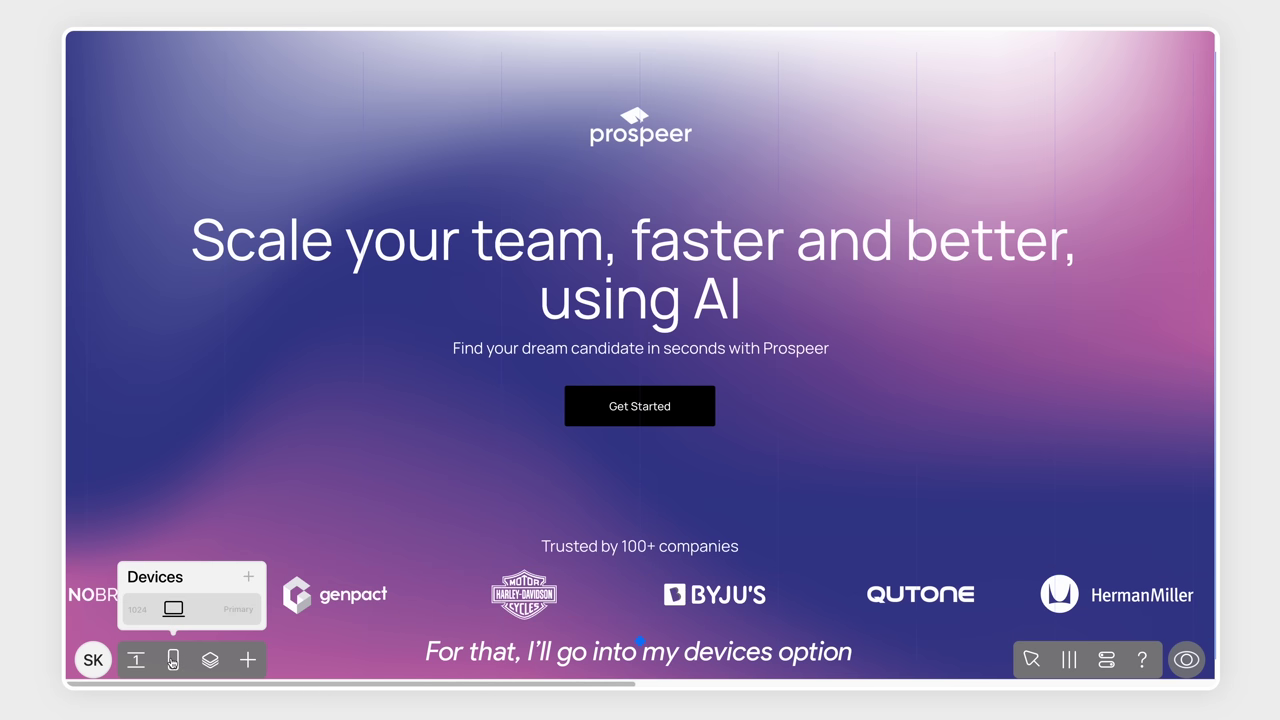
Step: Add 320 phone and 768 tablet layouts from the Devices menu
click(248, 579)
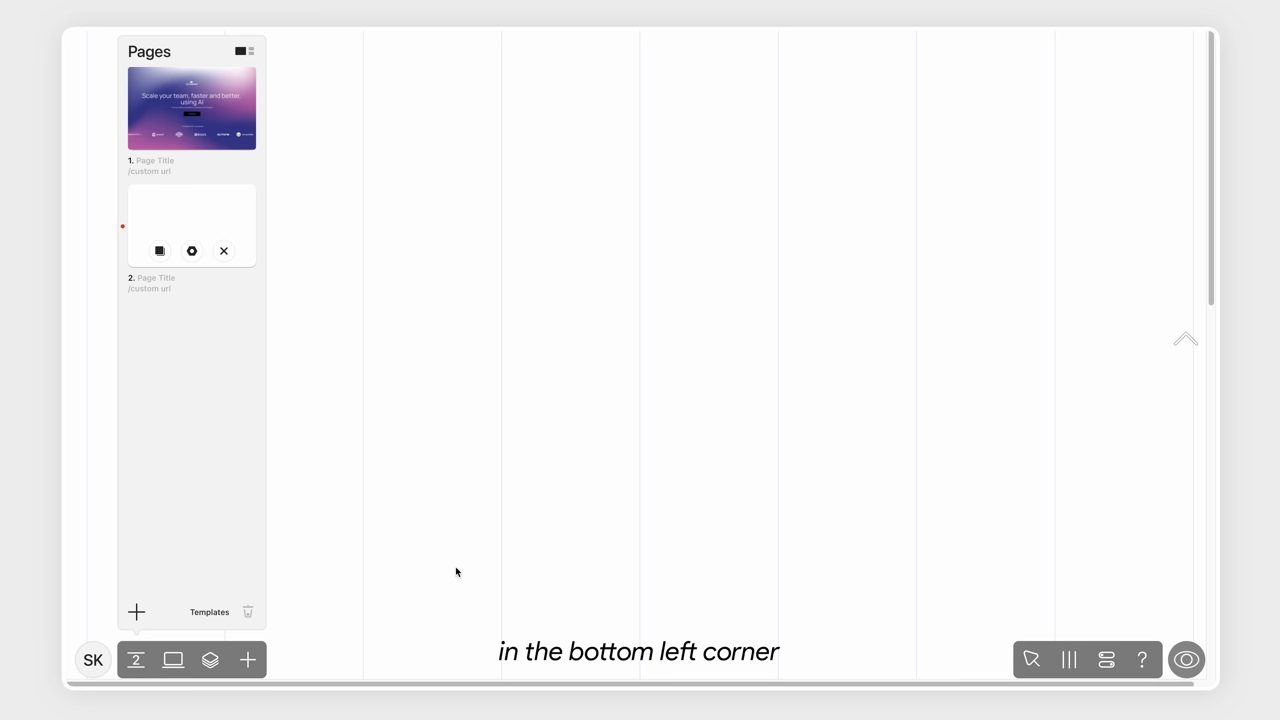
Step: Give the new page a nine-column grid, 540 height and a black background
click(1069, 659)
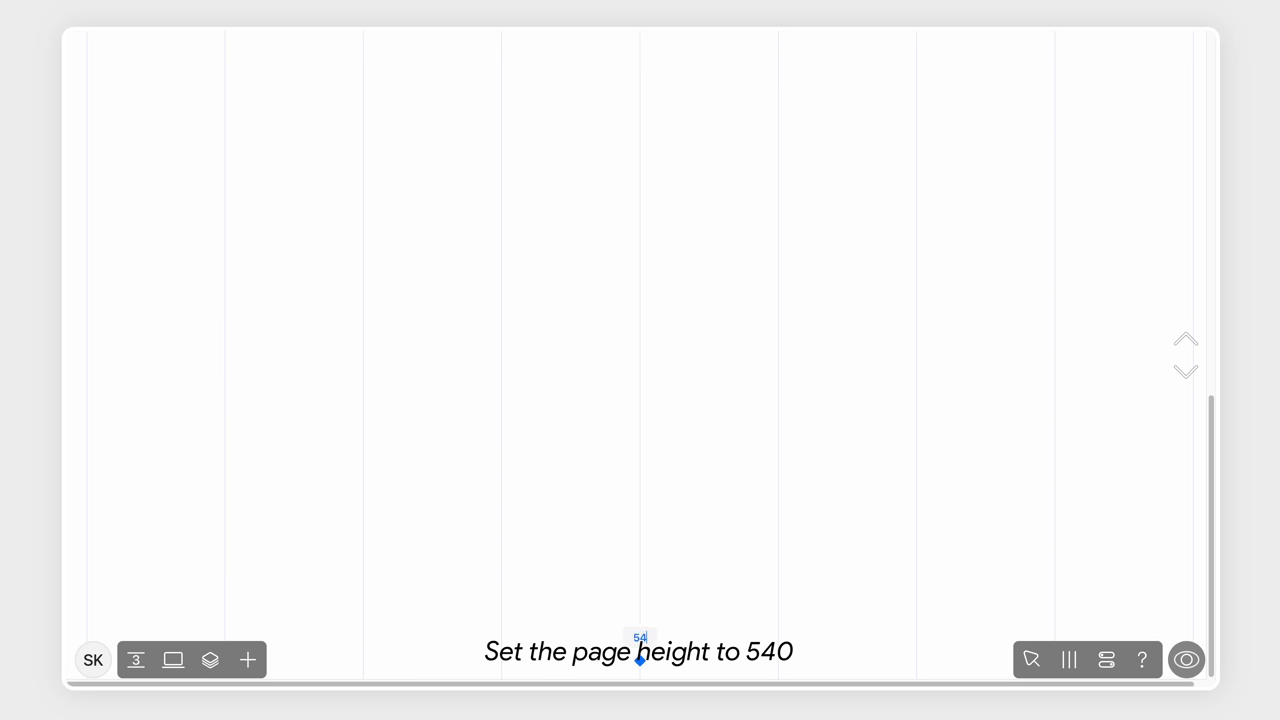
text(0)
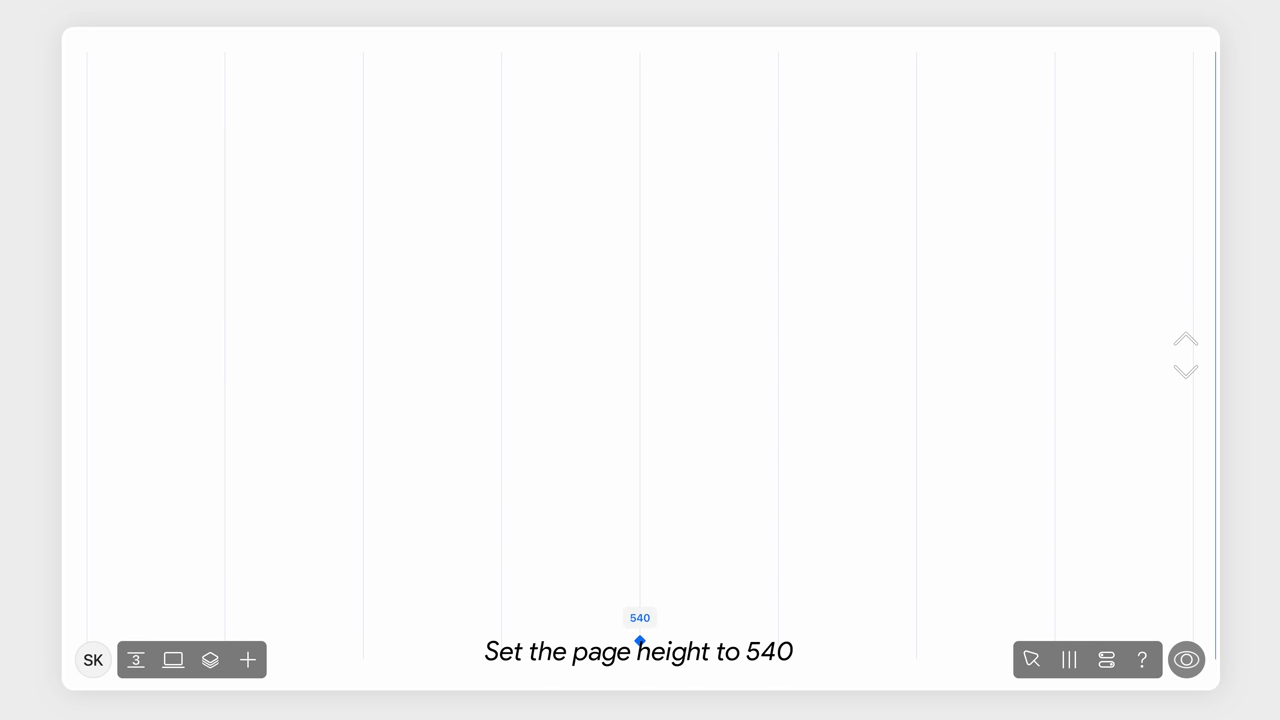
click(140, 540)
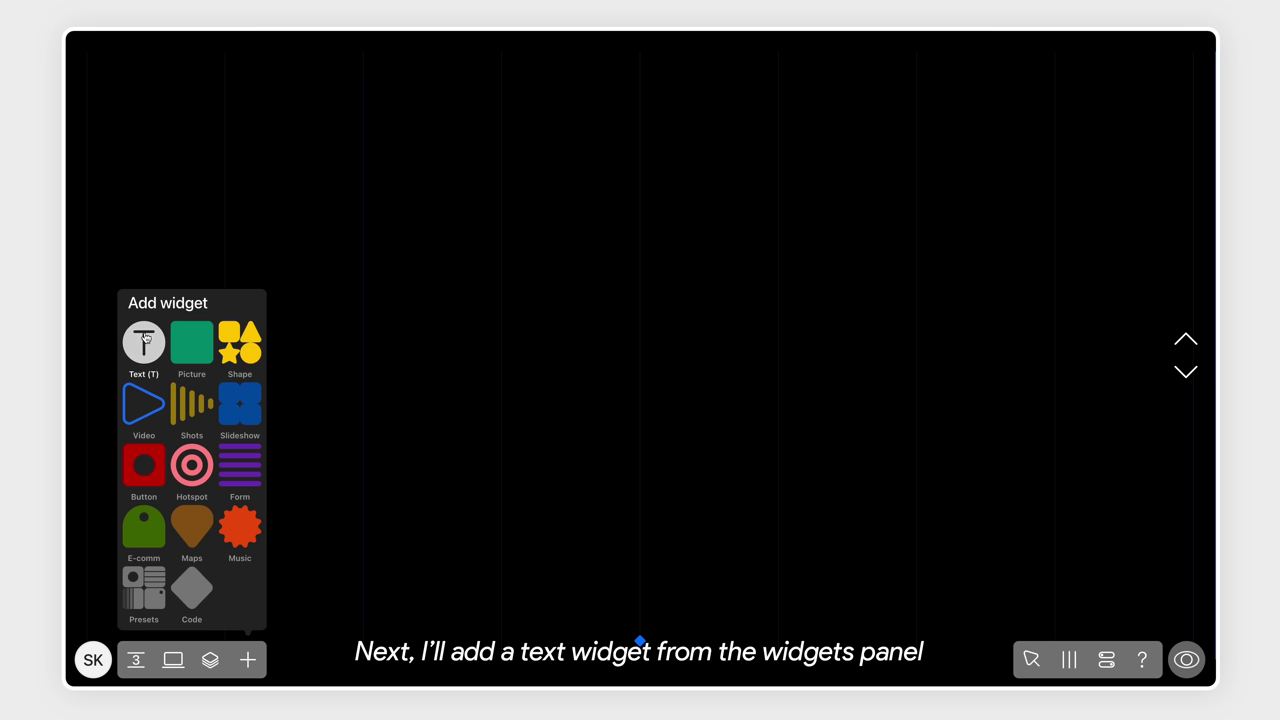
Step: Add a centred 'Discover our features' heading at font size 40
click(147, 337)
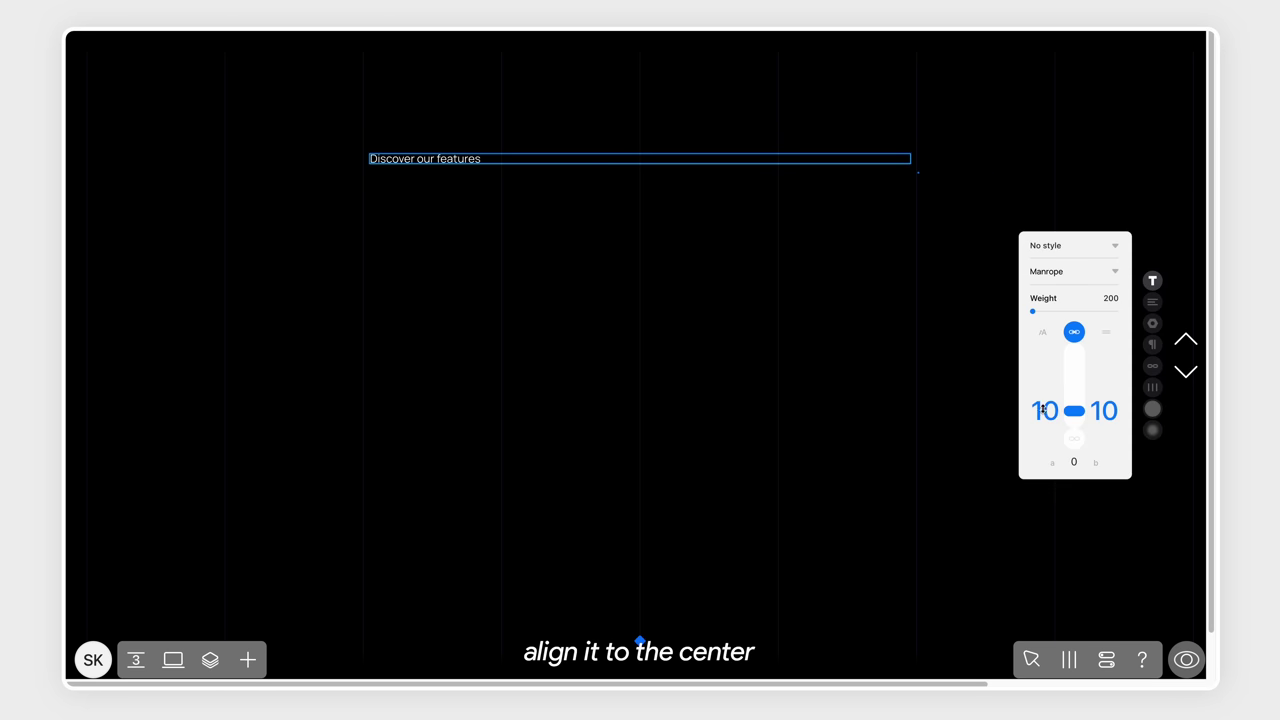
text(40)
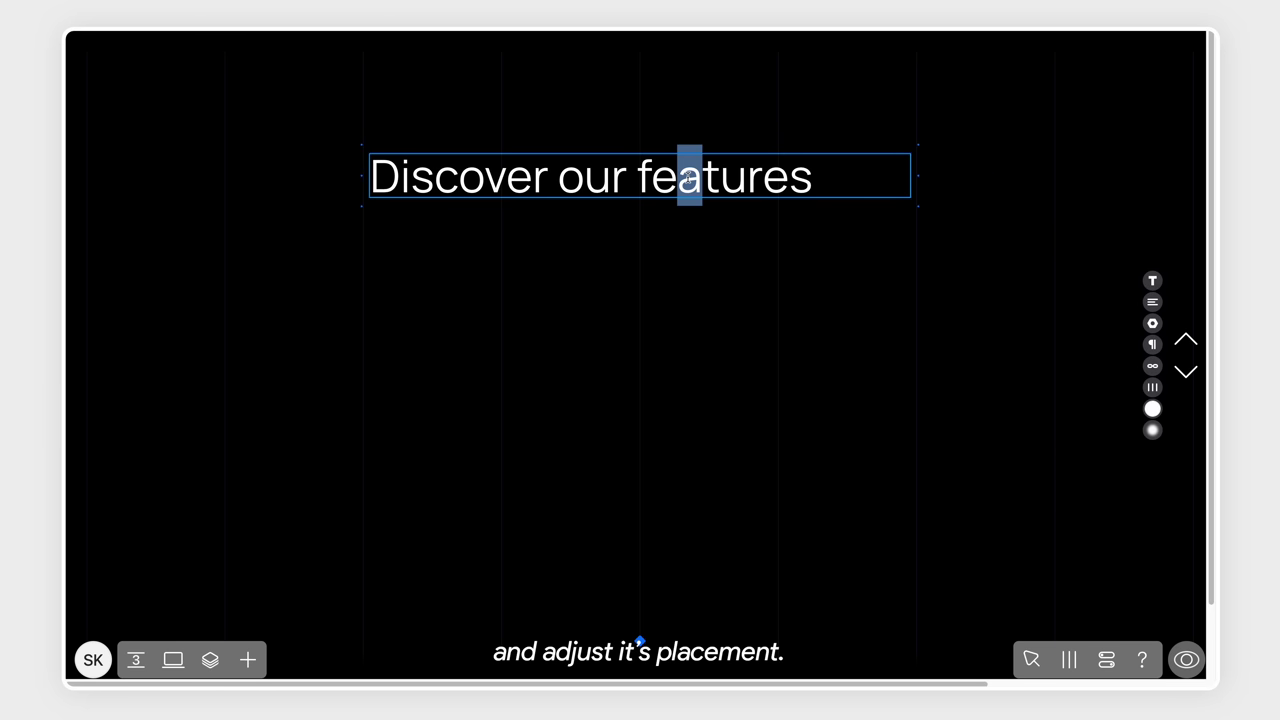
click(1069, 659)
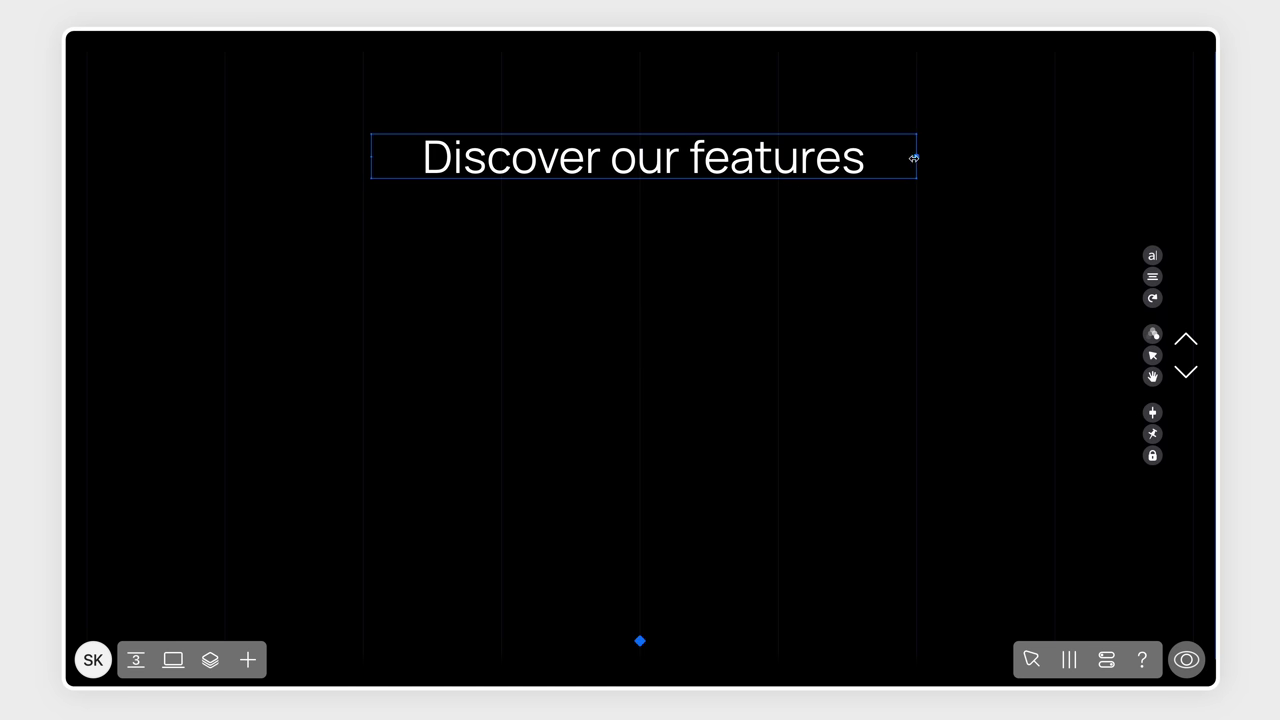
click(247, 660)
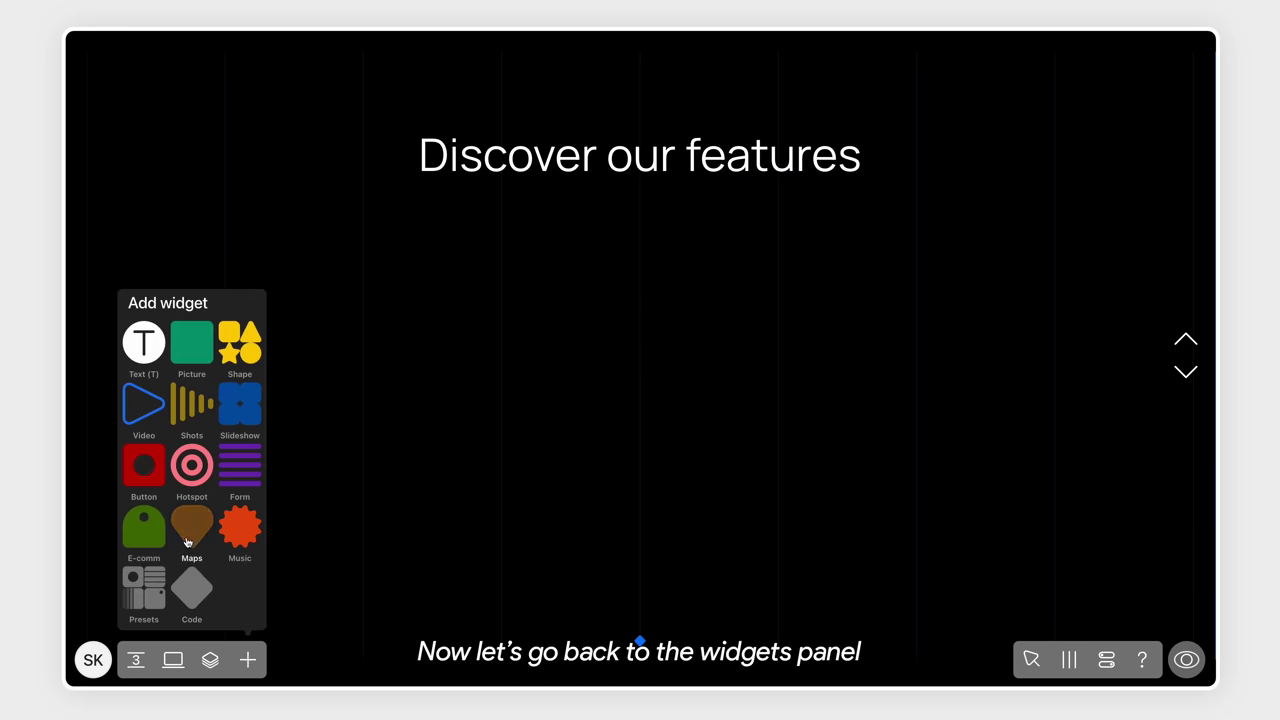
Step: Add a 'Button with shadow' below the heading, labelled Explore features, with a Hover move animation
click(156, 584)
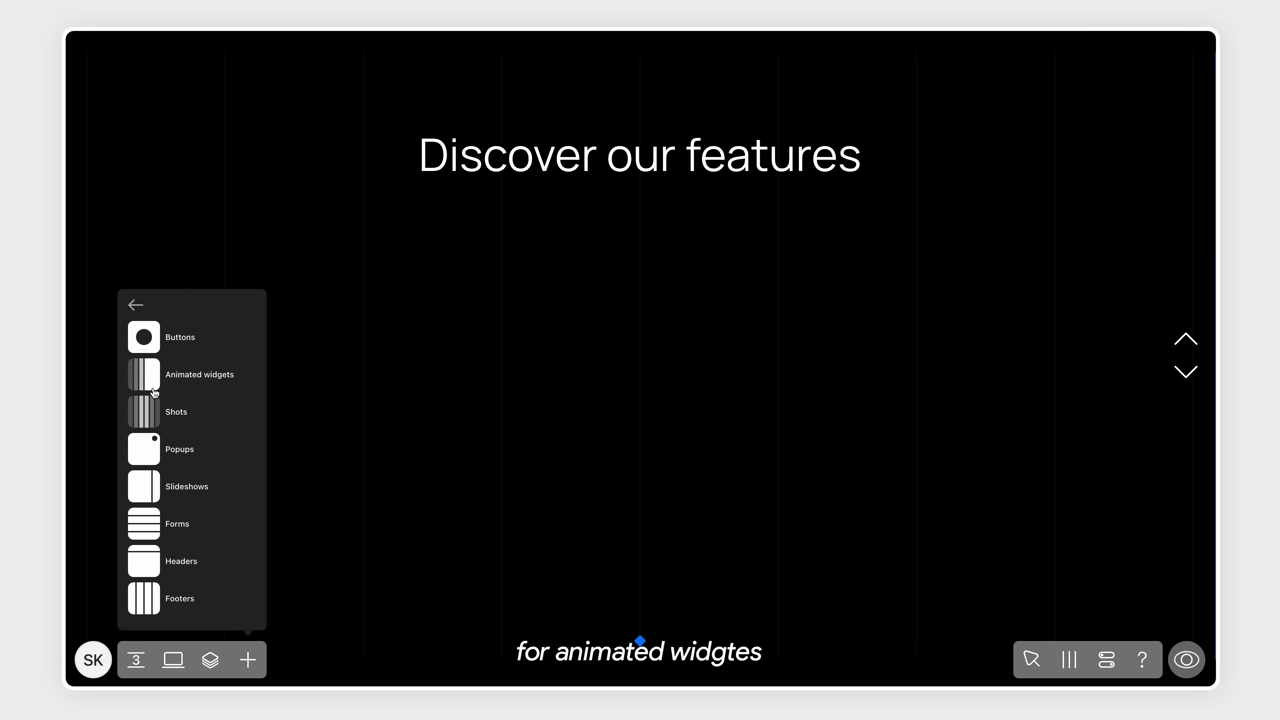
click(154, 390)
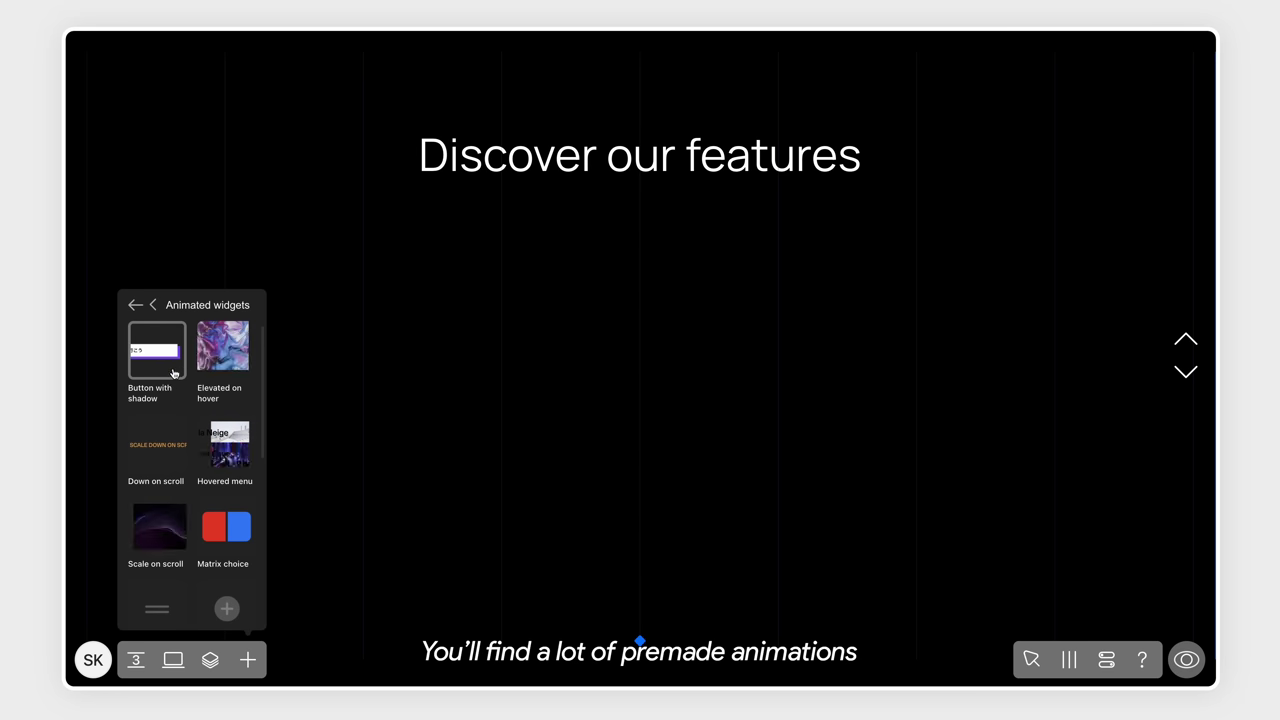
click(173, 373)
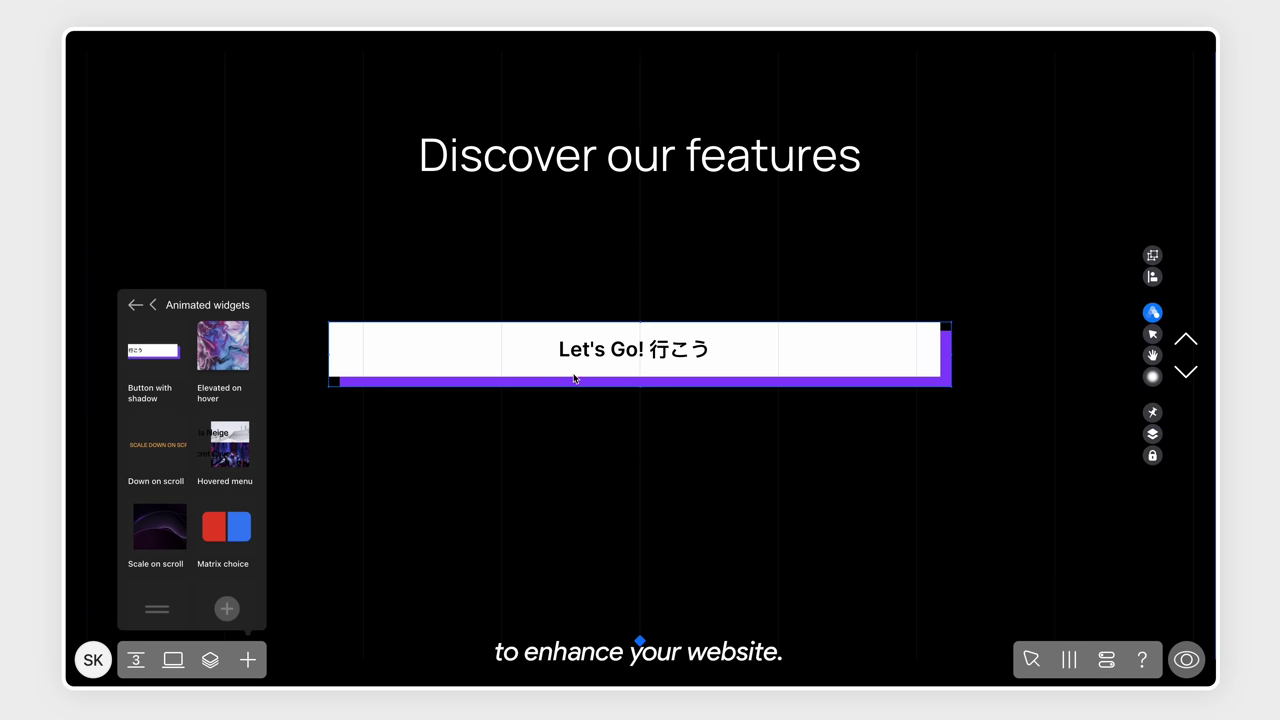
drag(575, 378, 578, 550)
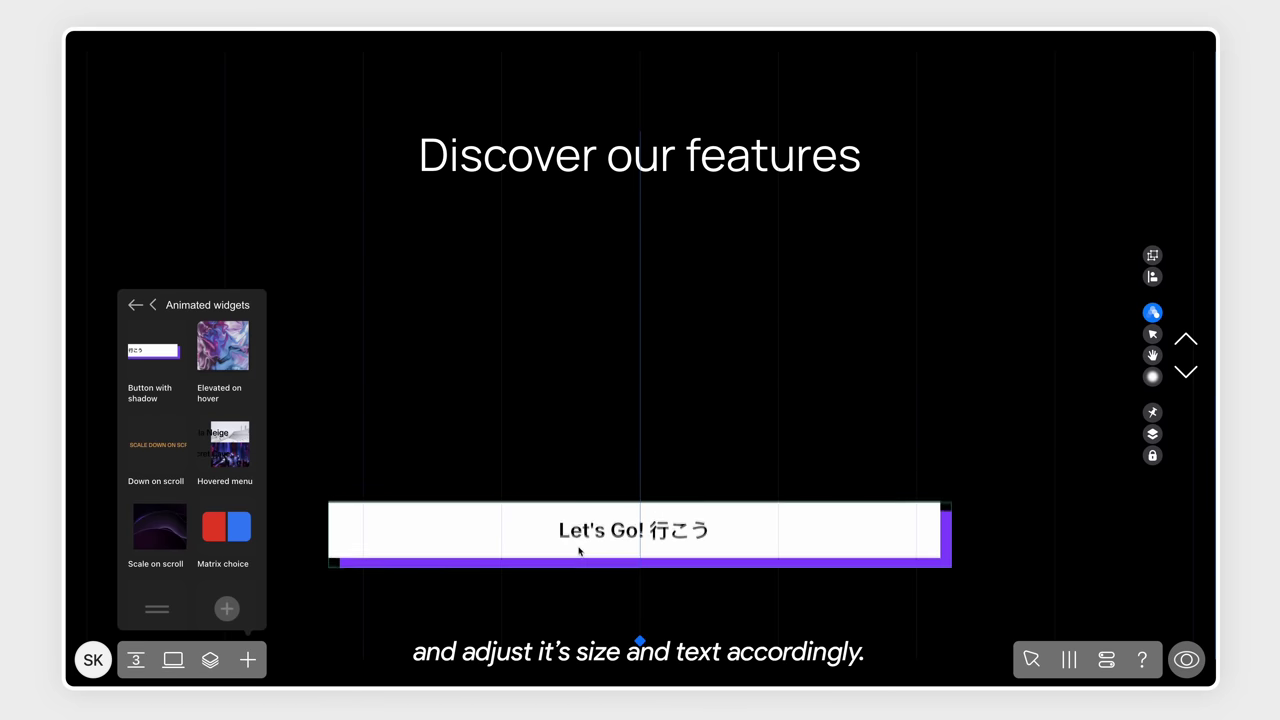
key(shift+2)
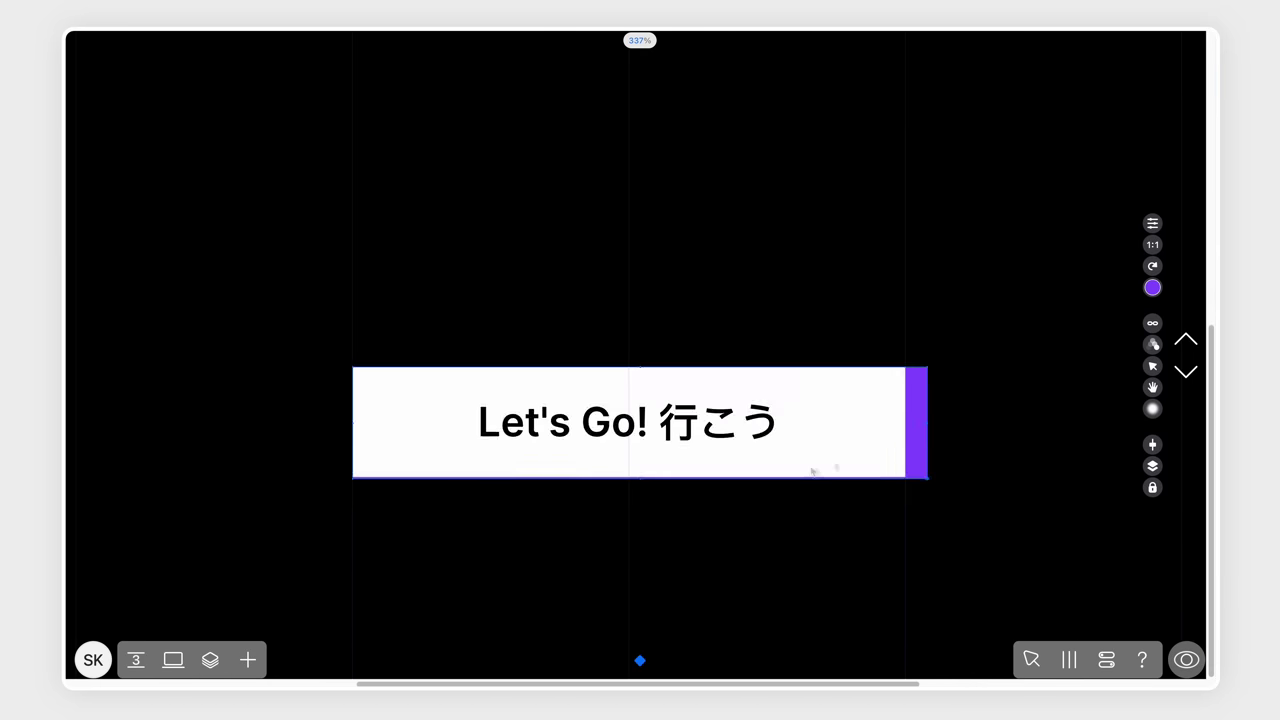
scroll(640, 427, up, 2)
key(shift+1)
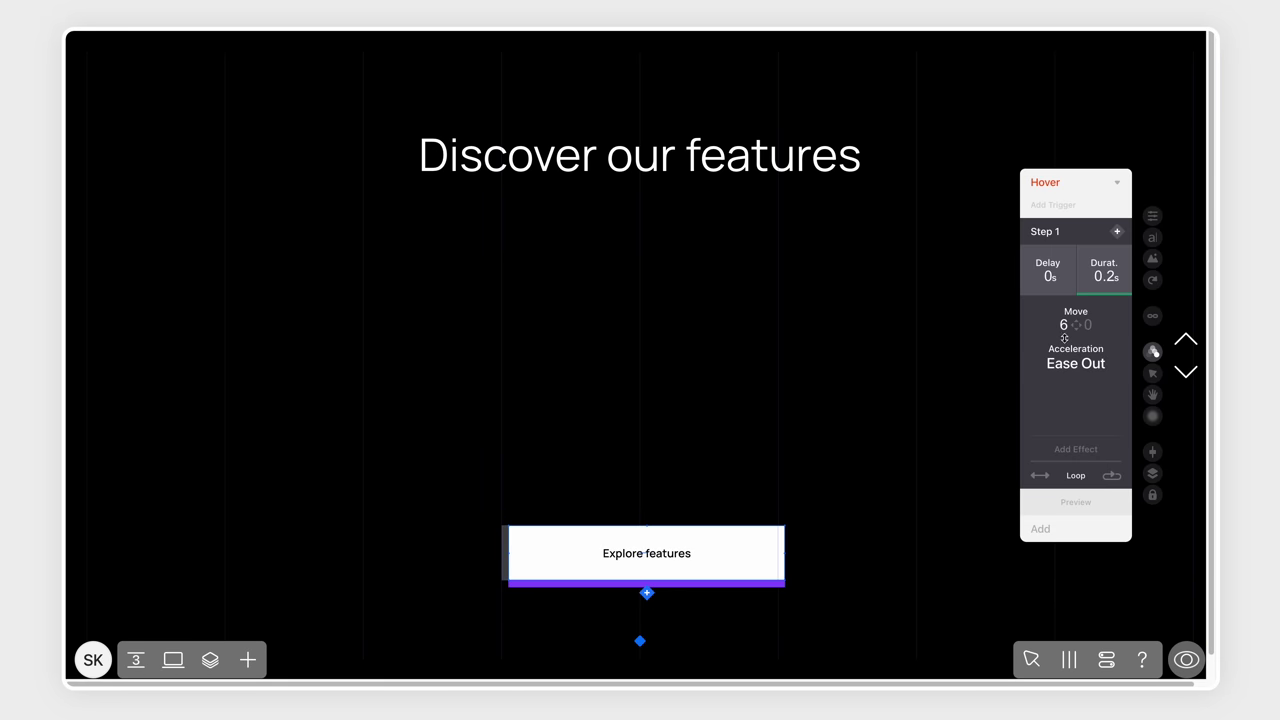
click(926, 362)
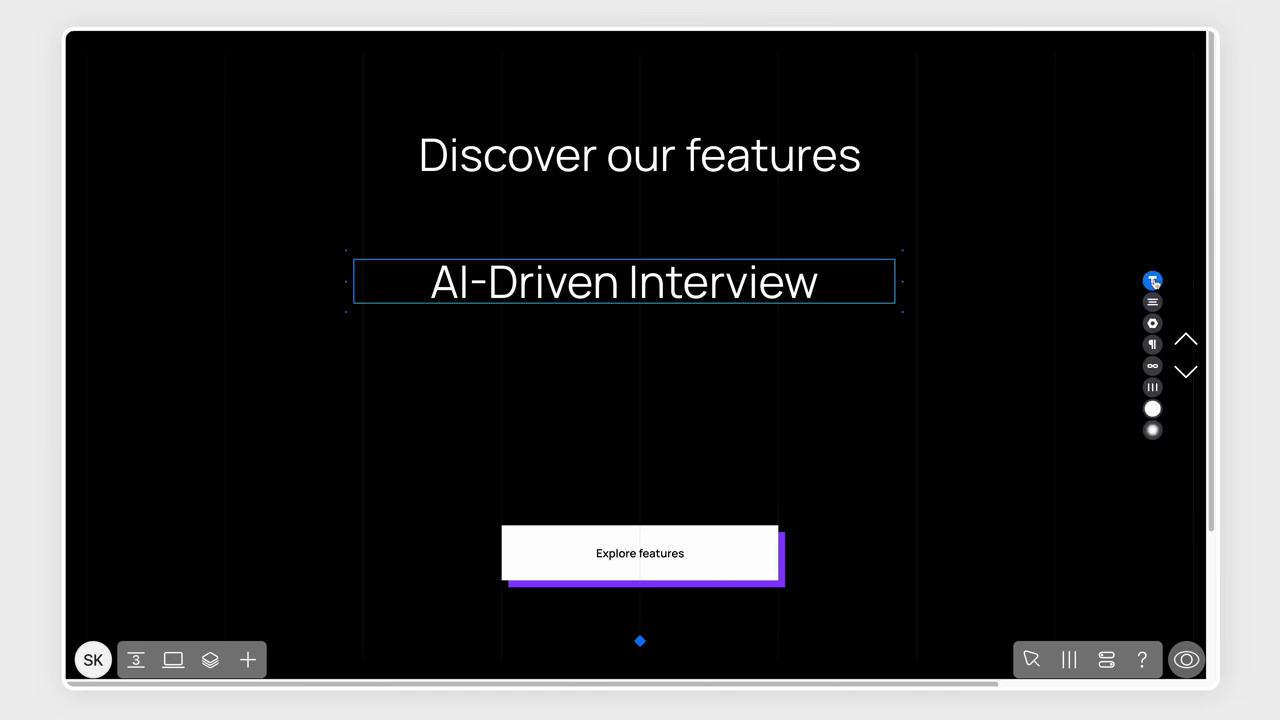
Step: Shrink the AI-Driven Interview heading, triplicate it evenly, and retype copies as GPT intergration and Employability Report
click(1154, 283)
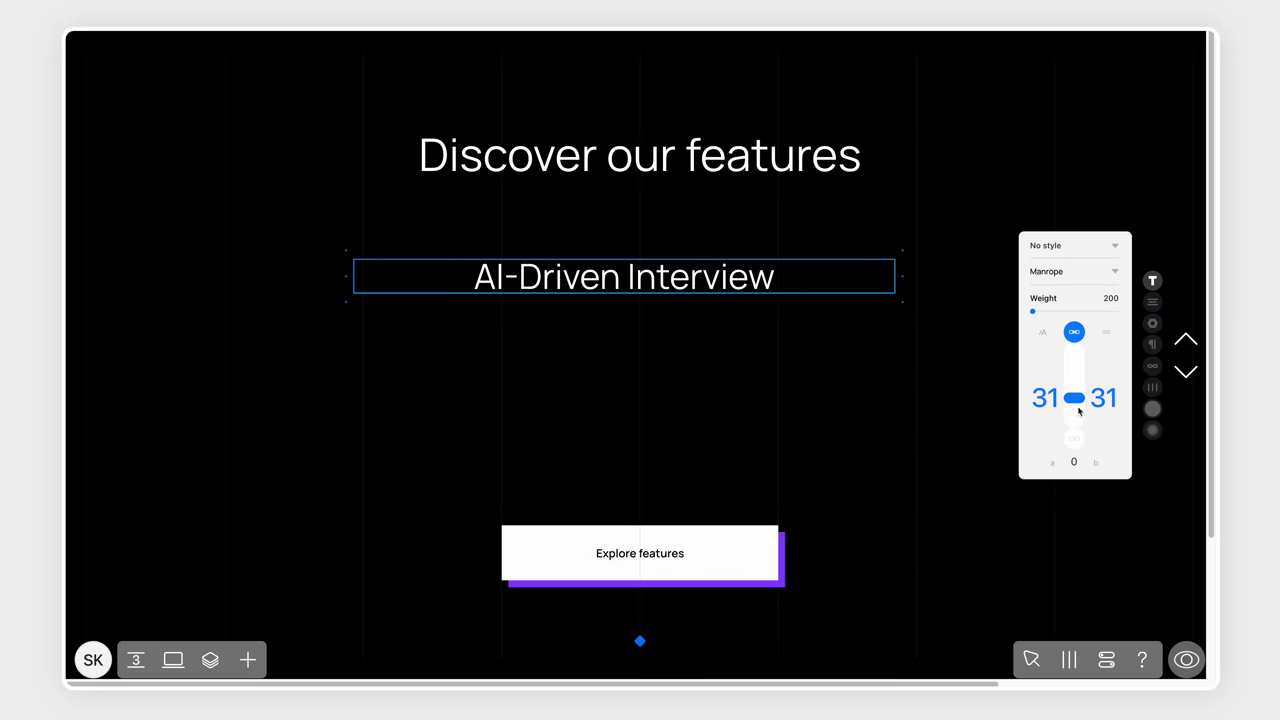
click(392, 283)
key(ctrl+d)
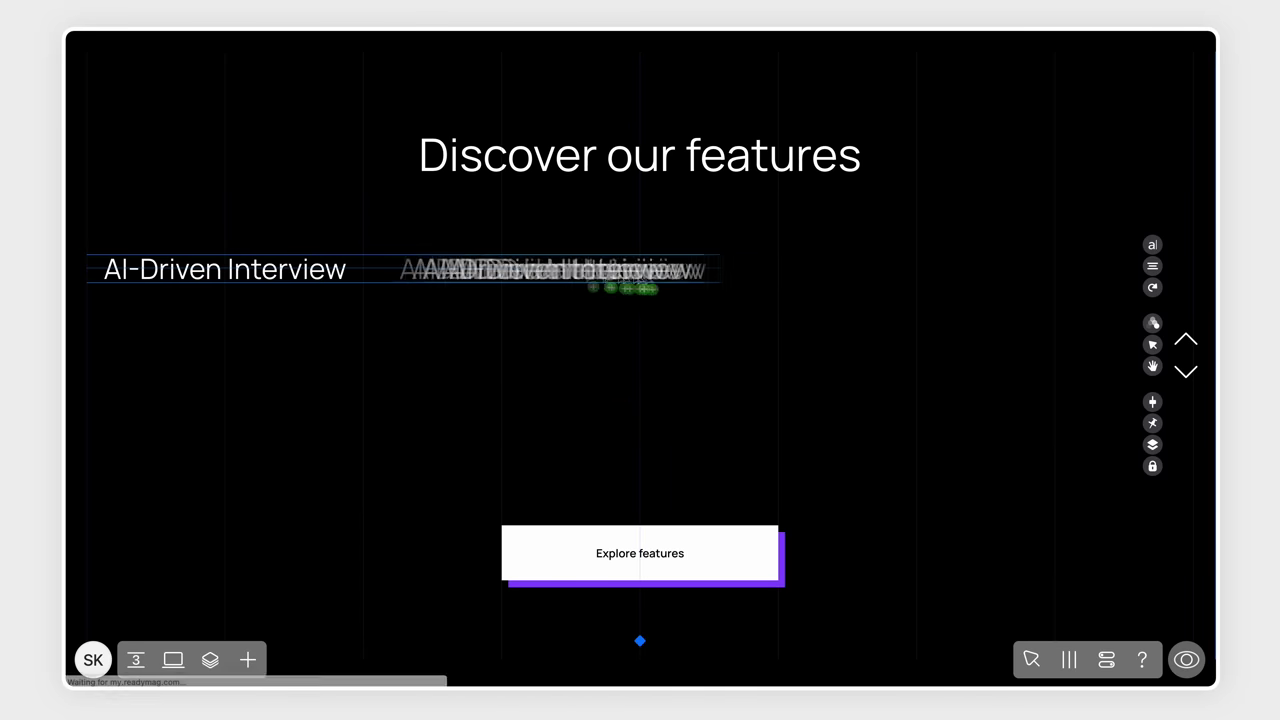
click(1152, 444)
click(267, 281)
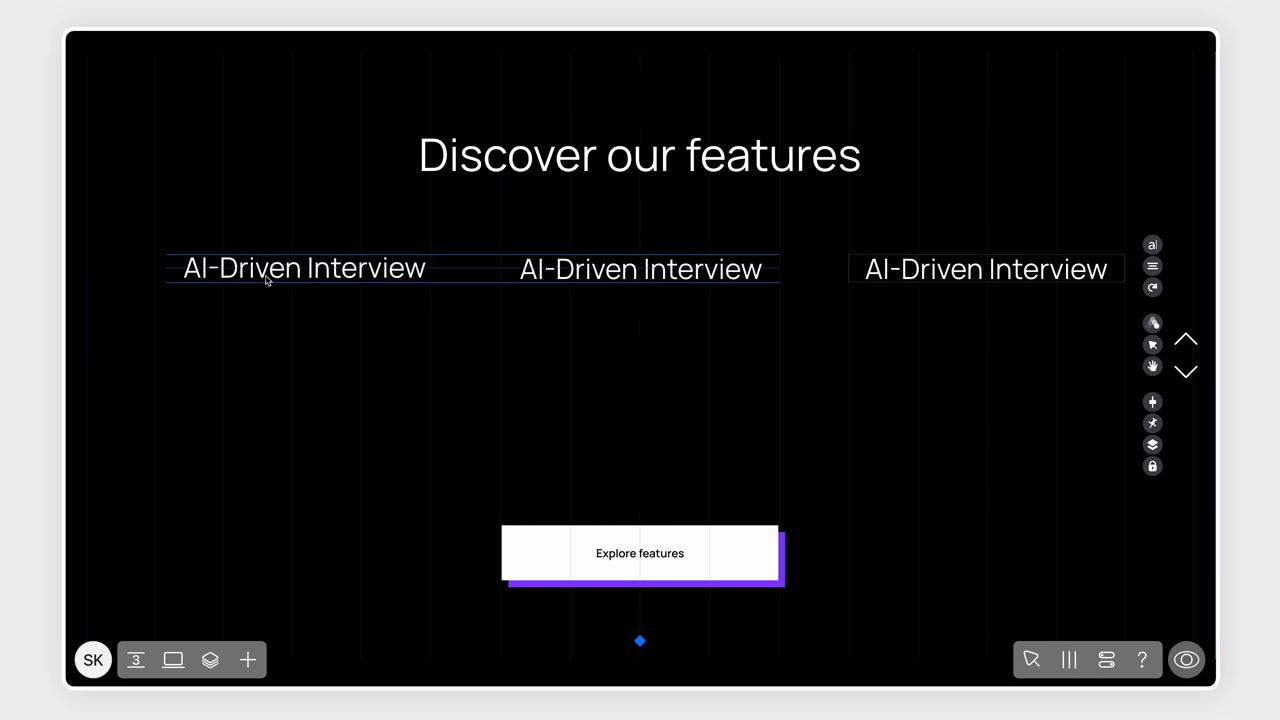
double_click(660, 357)
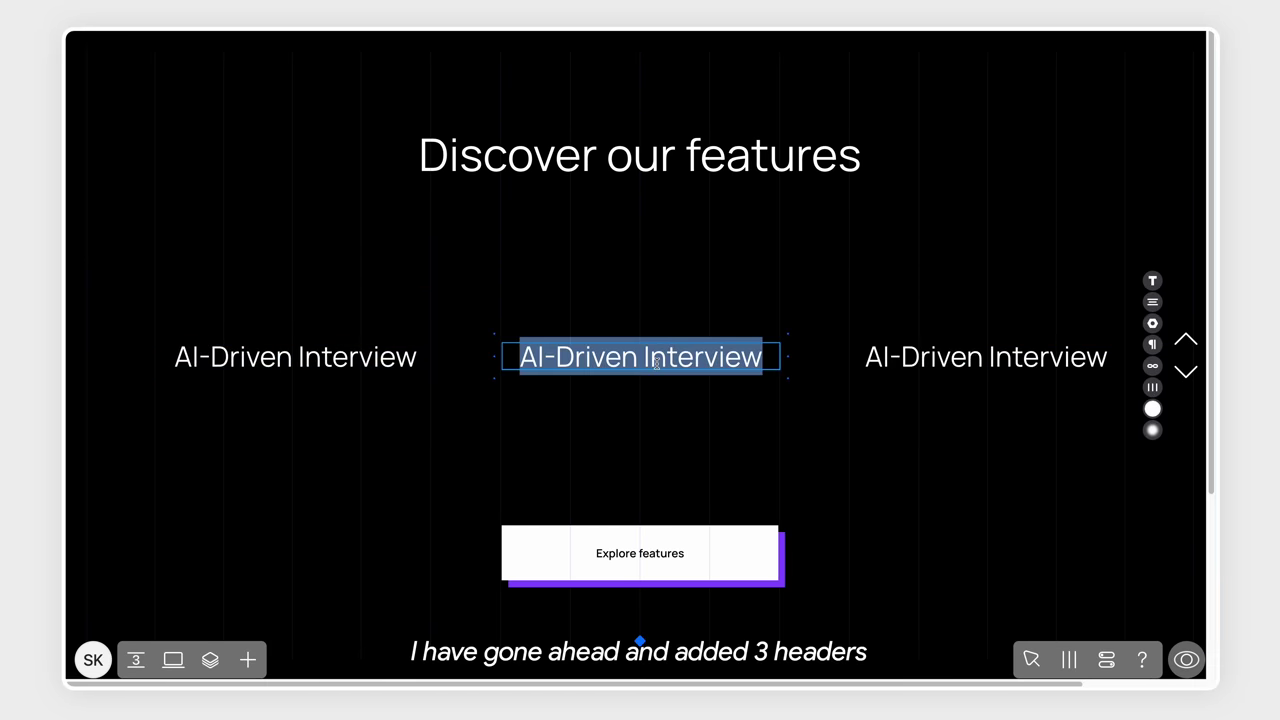
text(GPT intergration)
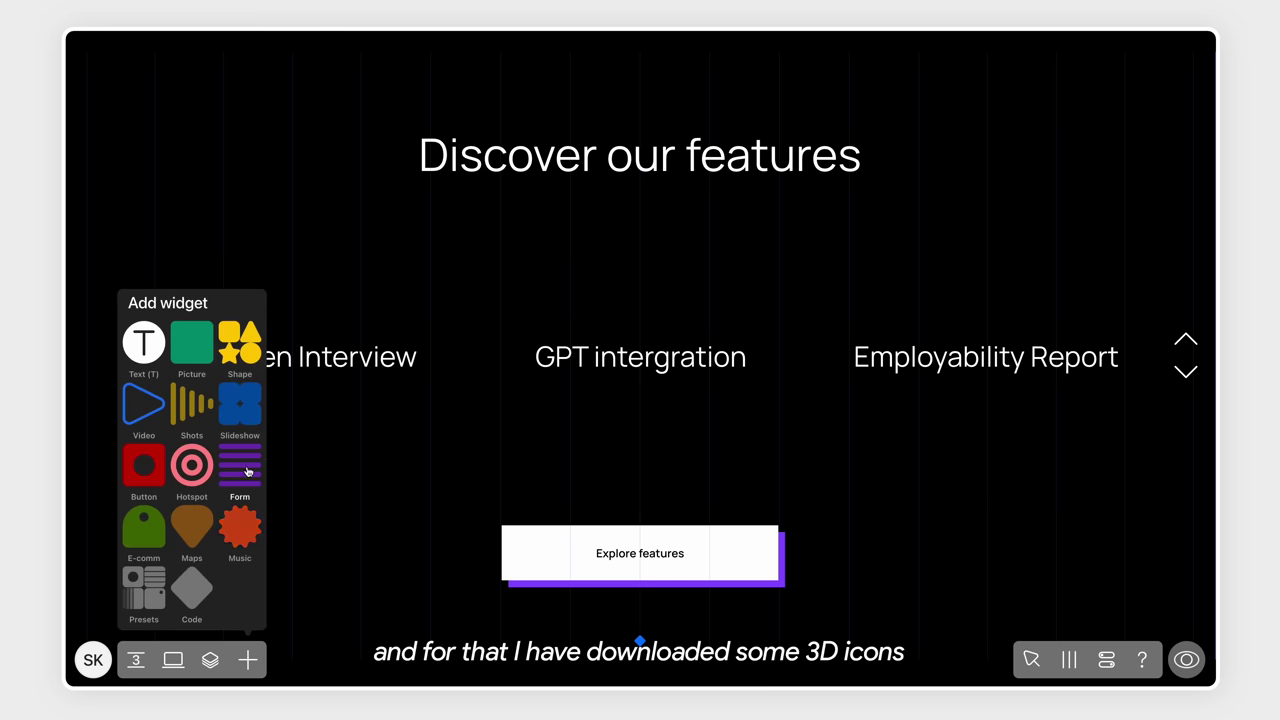
Step: Add purple 3D icon pictures above each feature heading and a quote paragraph under AI-Driven Interview
click(179, 358)
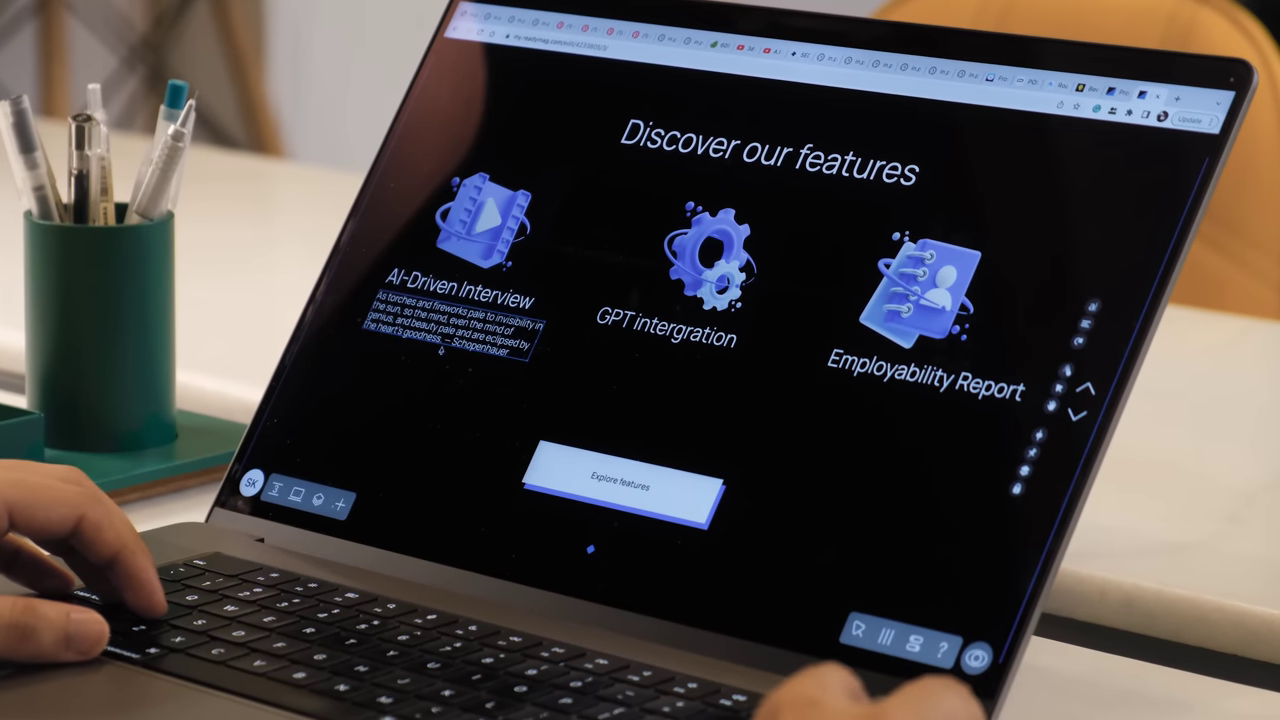
Step: Paste the quote under GPT intergration and Employability Report, then check the button's link types
text(As torches and fireworks pale to invisibility in the sun, so the mind, even the mind of genius, and beauty pale and are eclipsed by the heart's goodness. — Schopenhauer)
key(super+v)
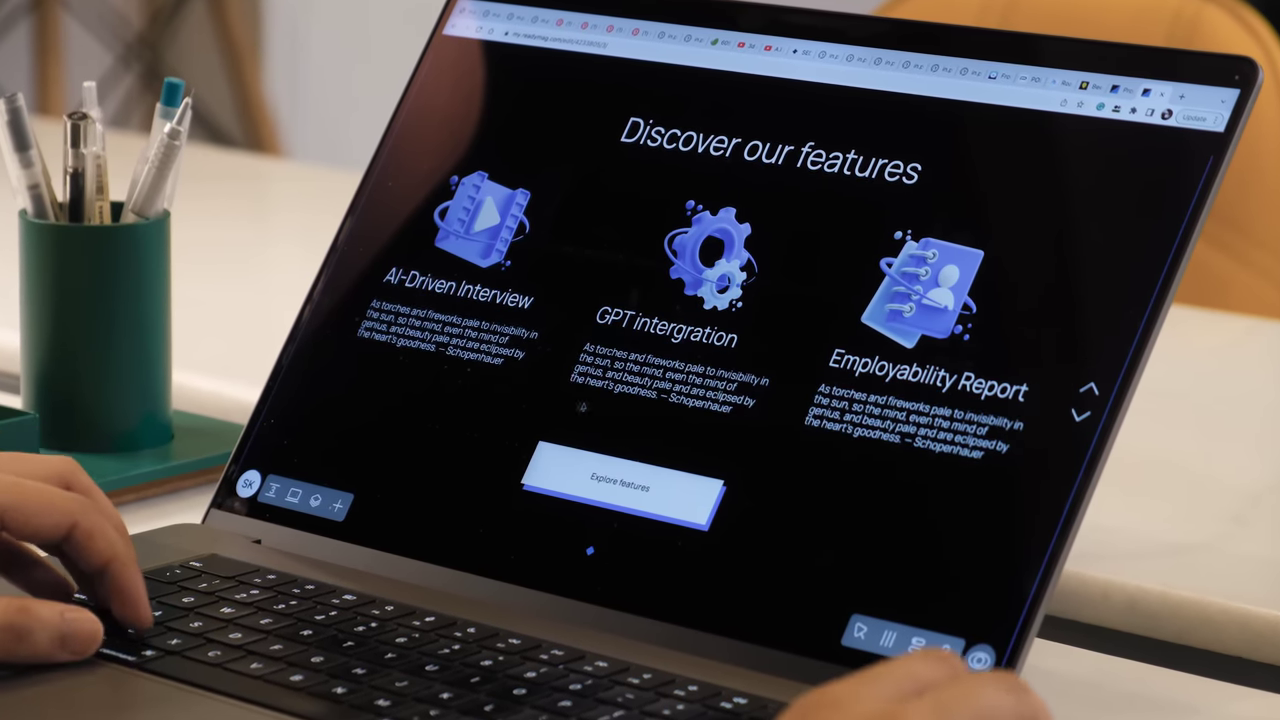
click(977, 658)
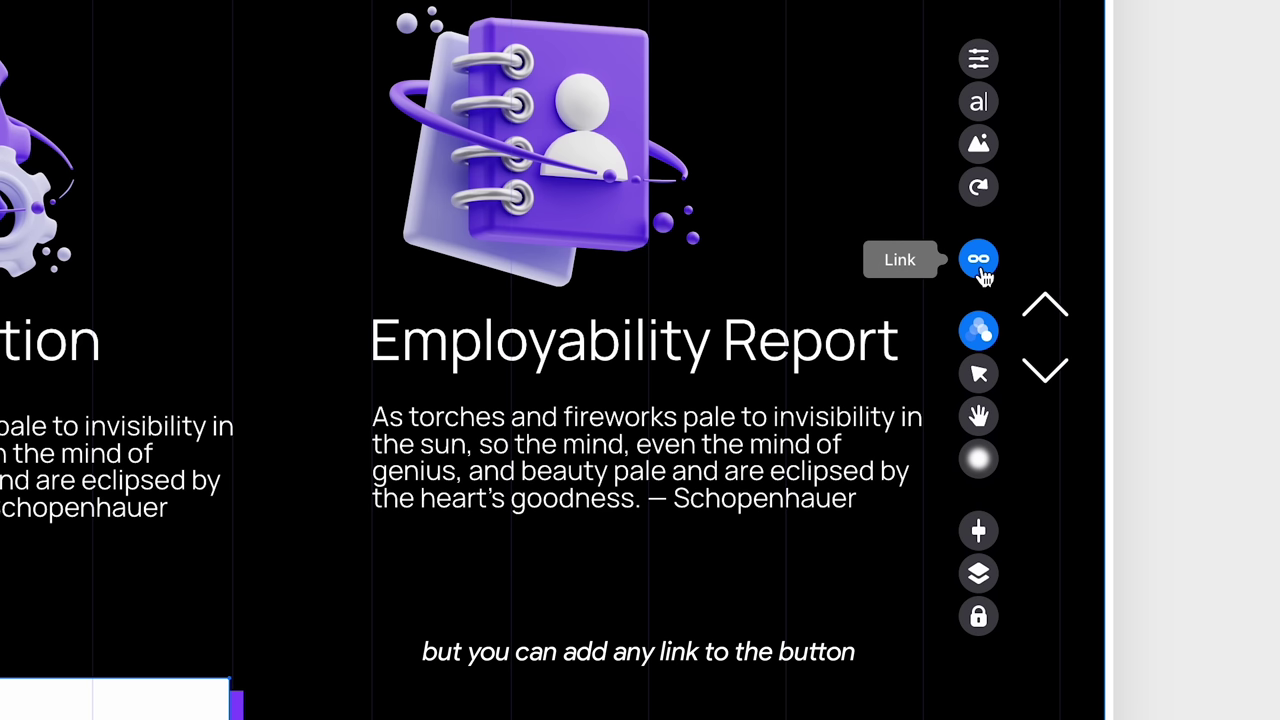
click(980, 262)
click(904, 284)
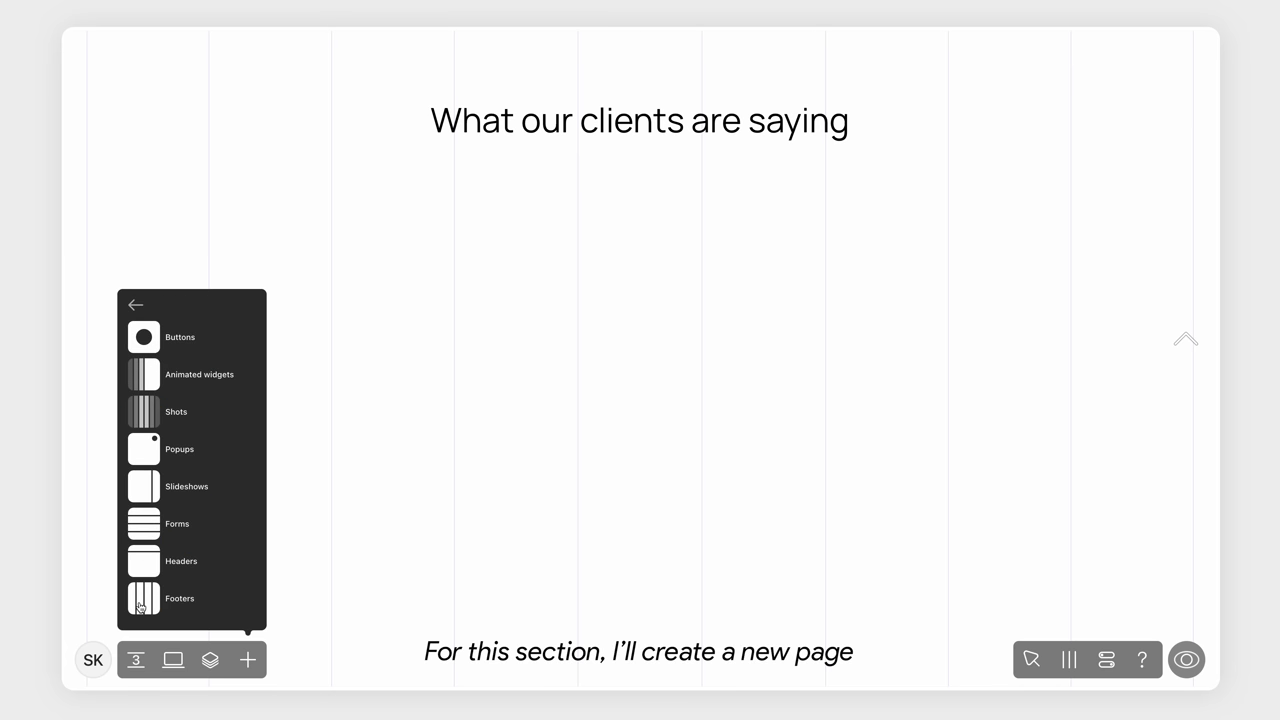
Step: Insert the Readymag slideshow under the clients heading and set its transition to Crossfade
click(189, 498)
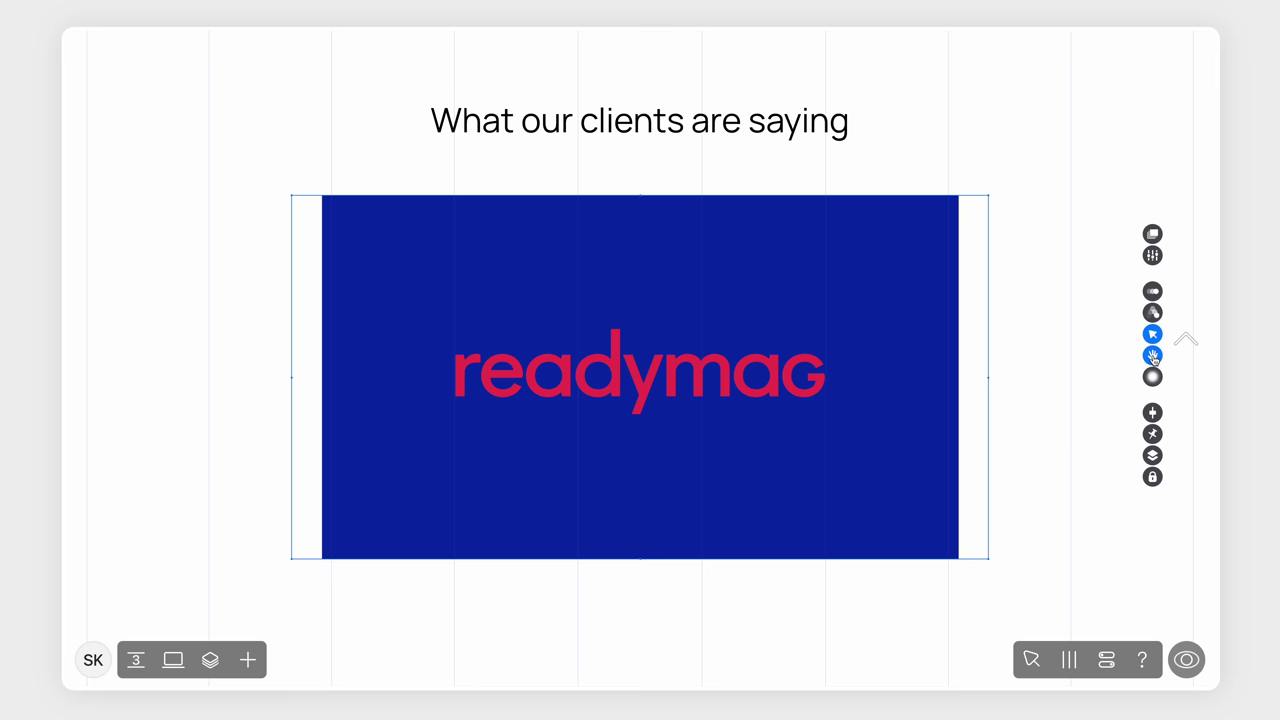
click(1153, 291)
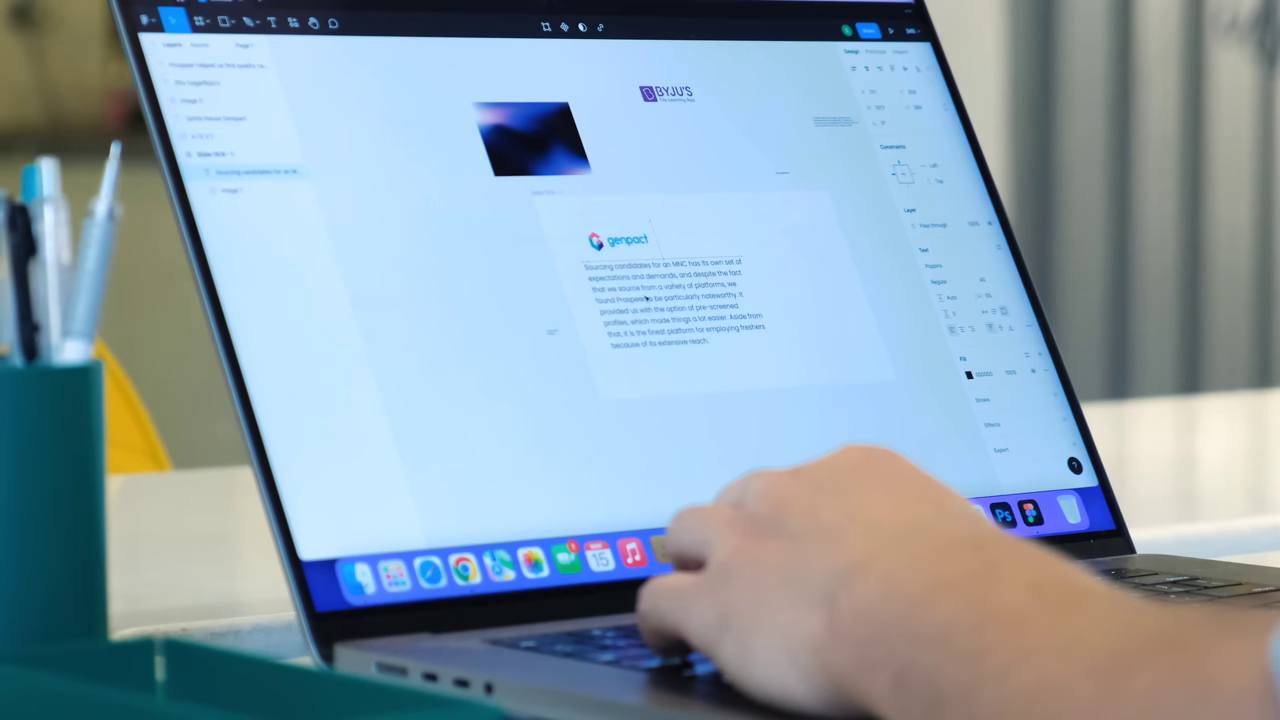
Step: Place the gradient image in the BYJU'S card, swap in the Prospeer quote, and set its font weight
drag(686, 192, 897, 383)
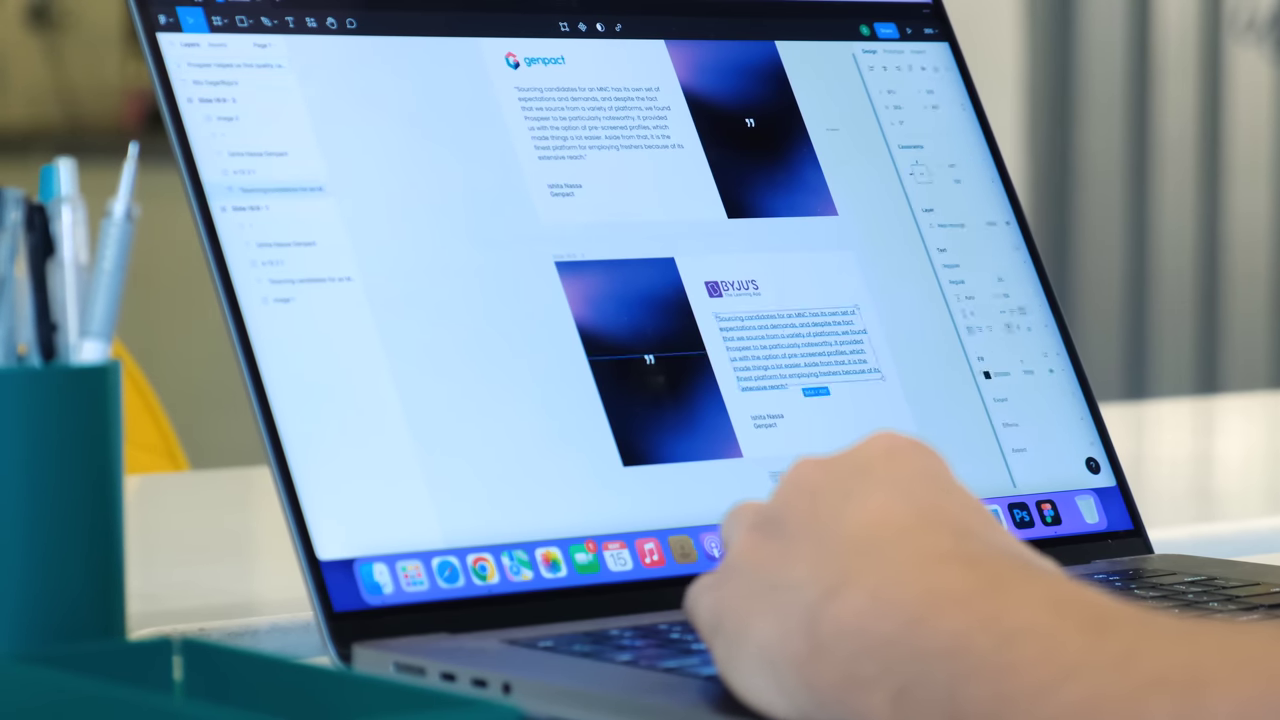
mouse_move(814, 386)
mouse_down()
mouse_move(793, 472)
mouse_move(812, 365)
mouse_up()
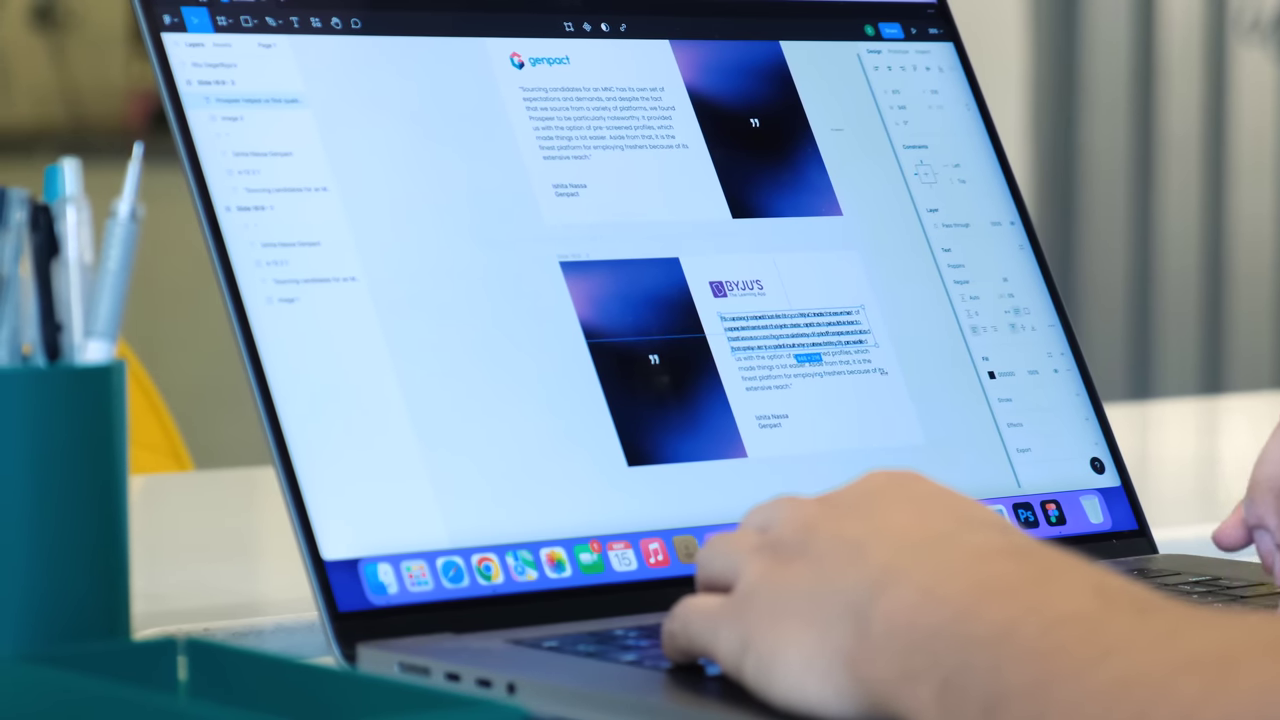
key(Delete)
key(Escape)
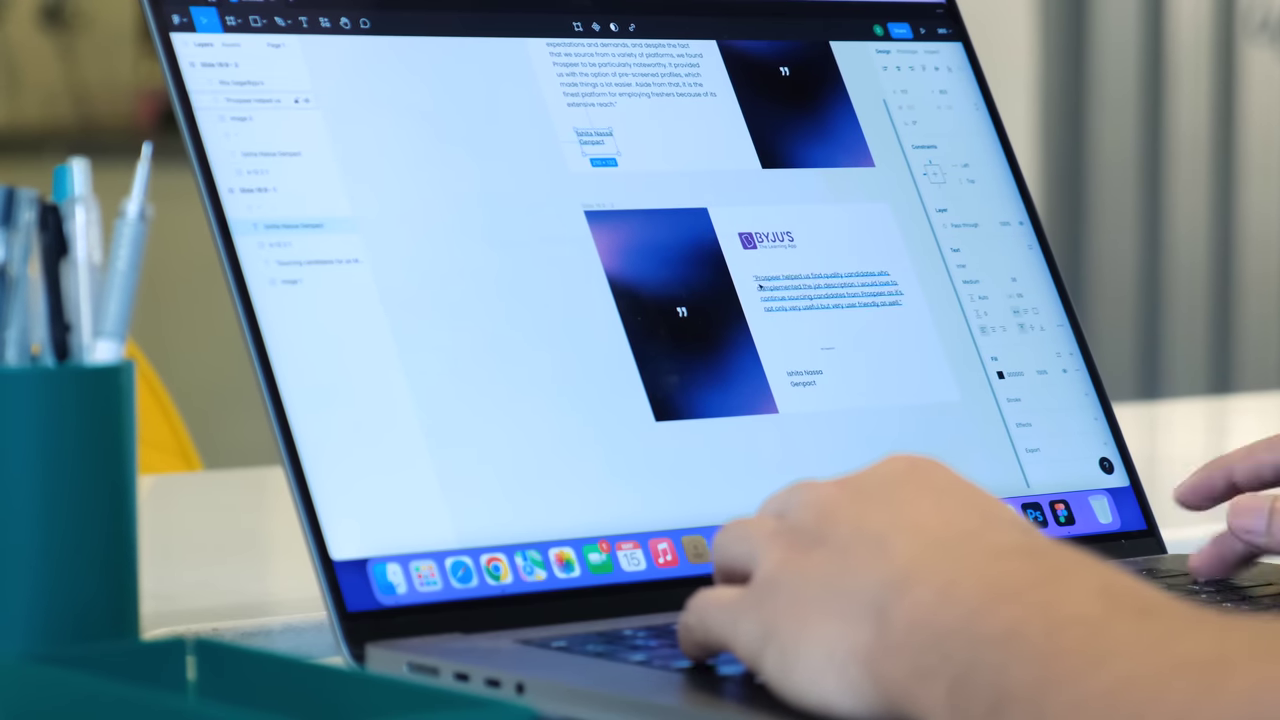
click(975, 282)
click(1000, 316)
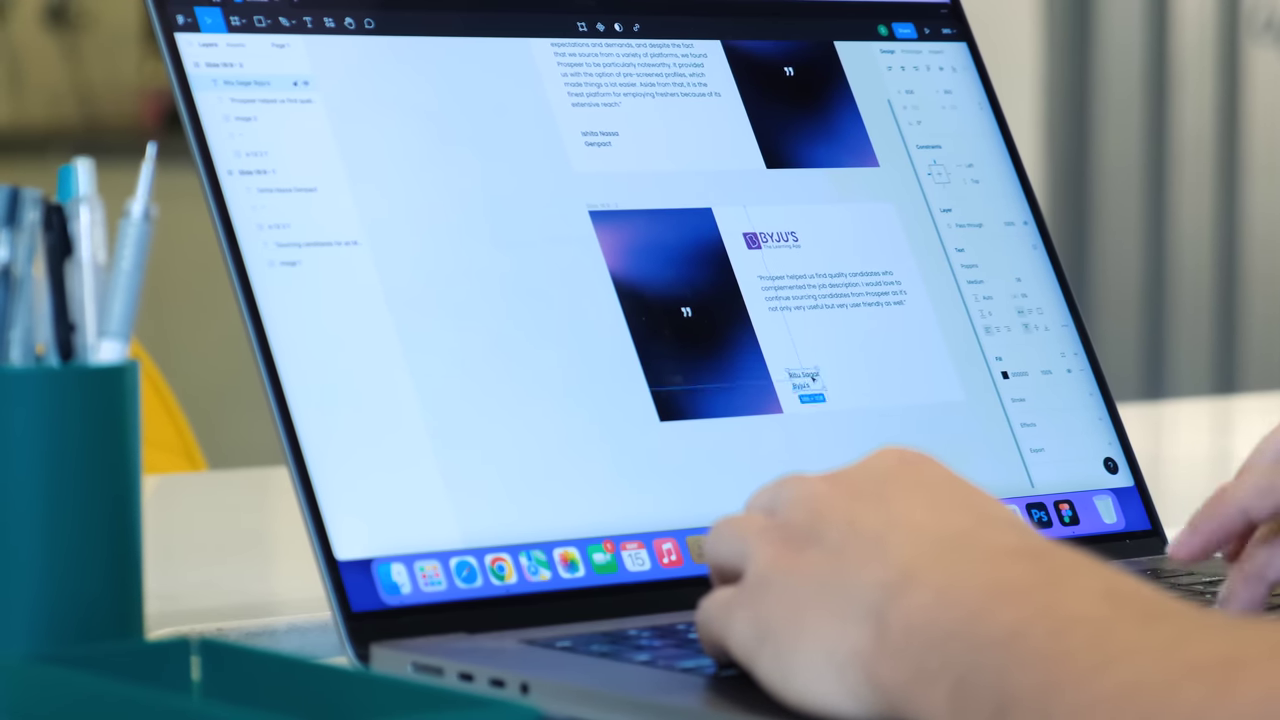
scroll(750, 300, up, 3)
click(683, 307)
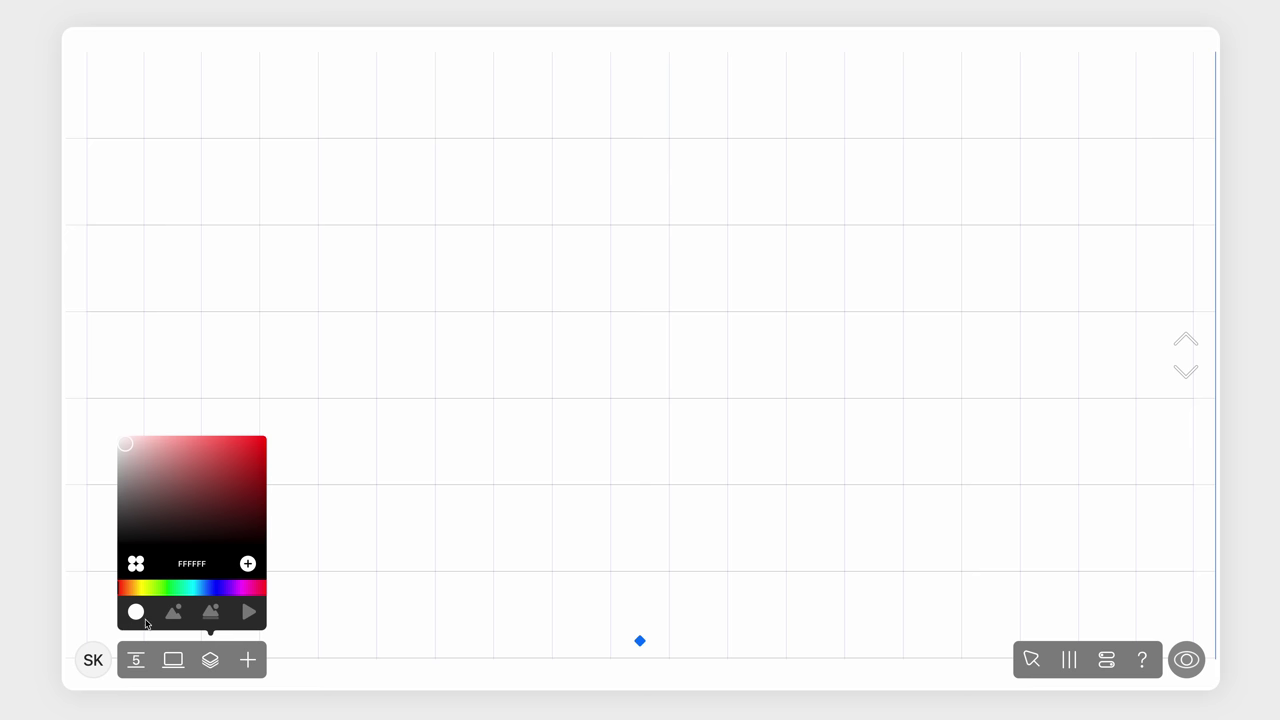
Step: Set the new page's background to an image
click(170, 614)
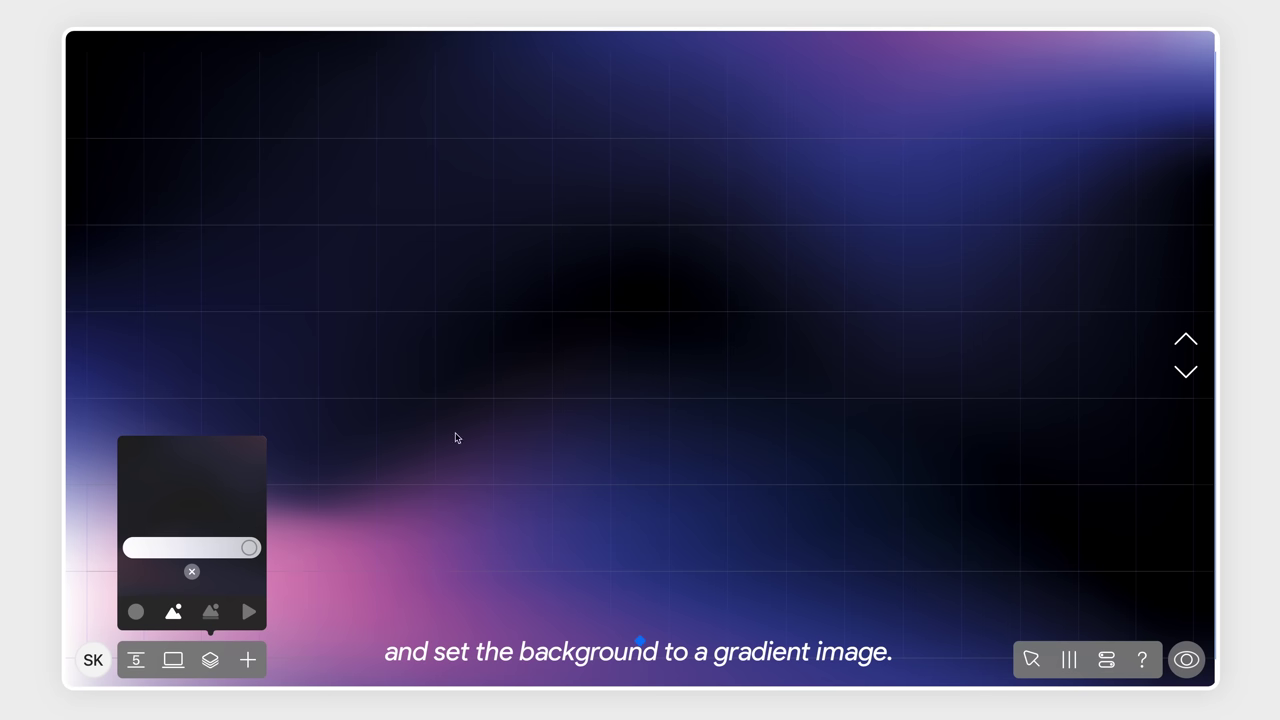
Step: Apply the dark purple-pink gradient image as the page background and add a rectangle
click(540, 395)
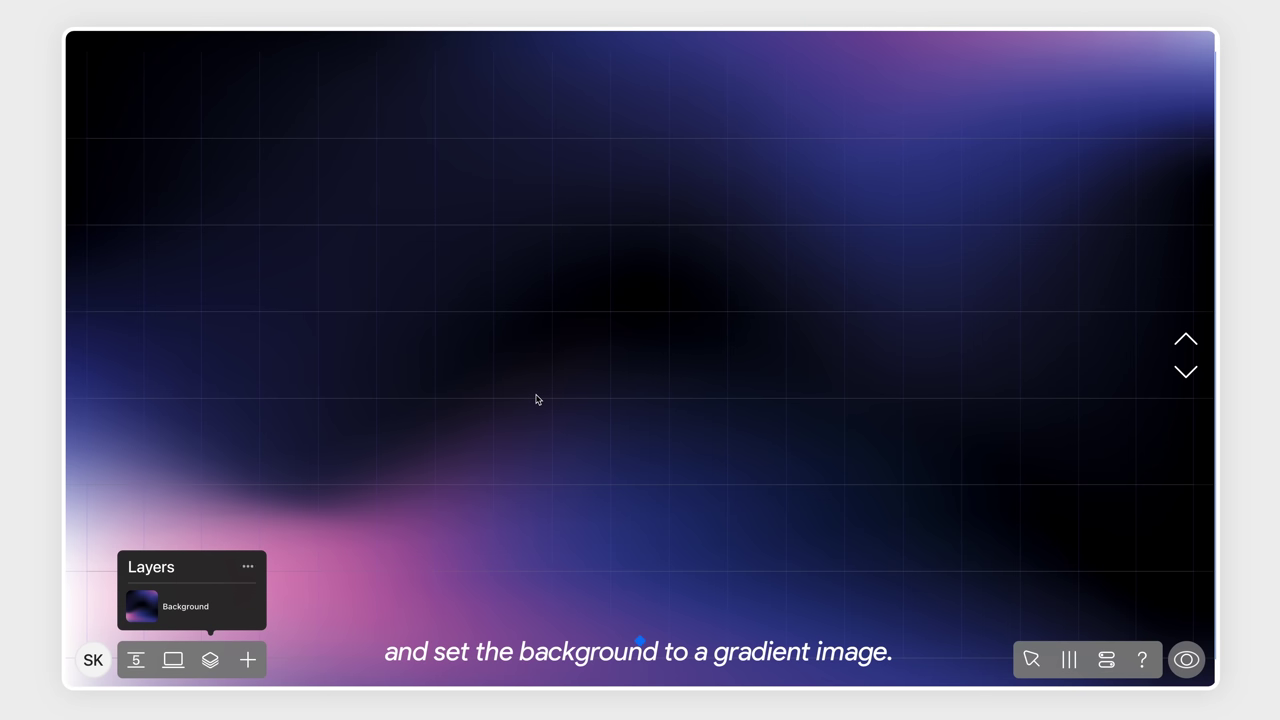
click(541, 396)
click(247, 659)
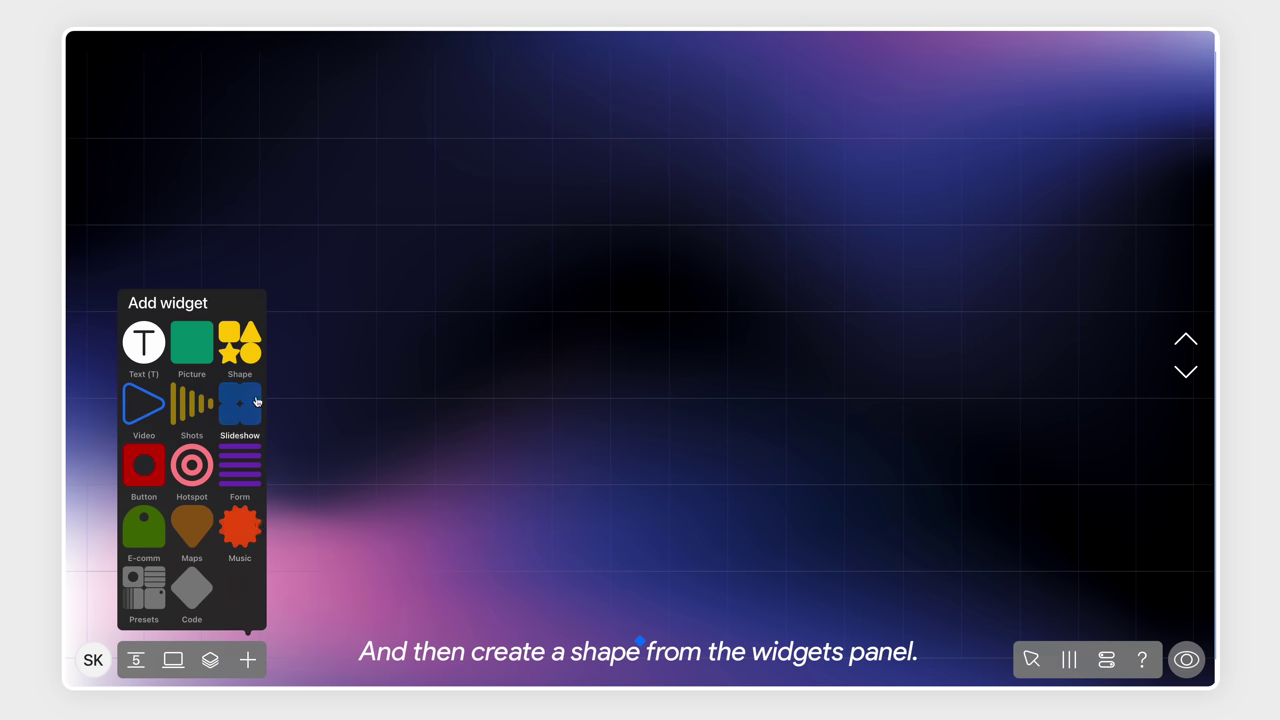
click(240, 345)
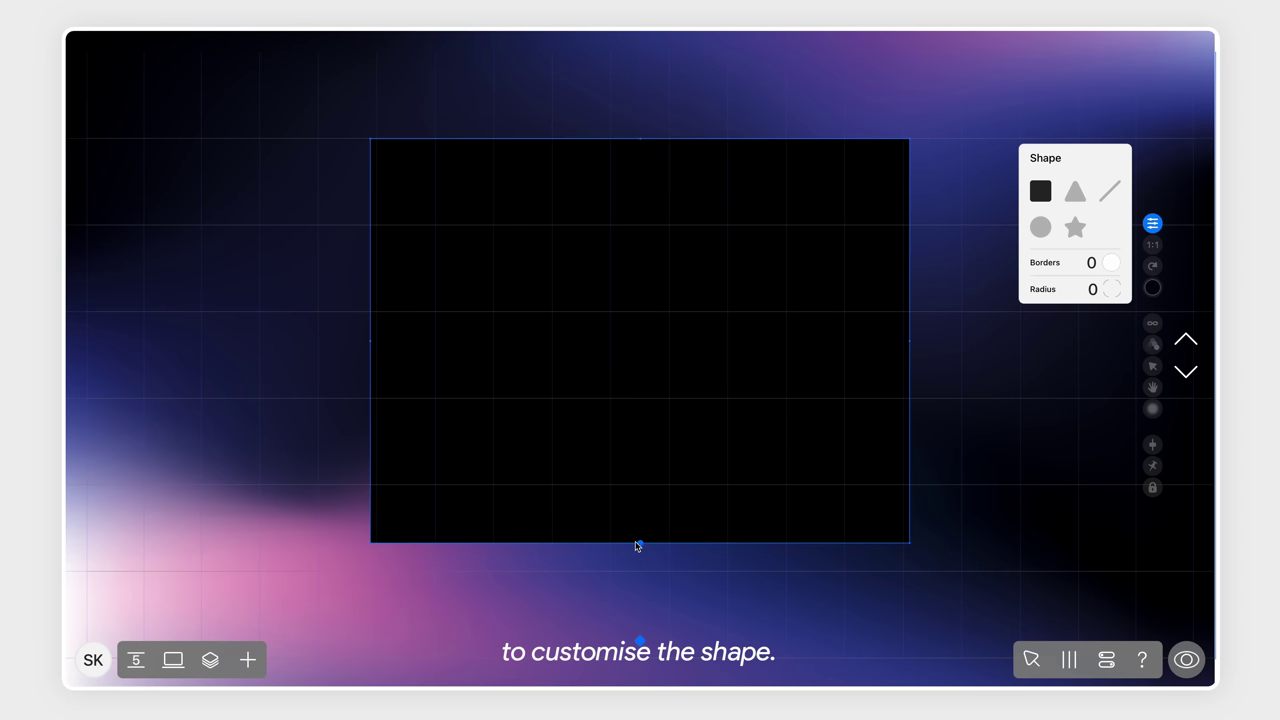
Step: Reshape the rectangle into a tall, slightly widened white card and add a button
drag(641, 545, 640, 569)
drag(909, 354, 846, 357)
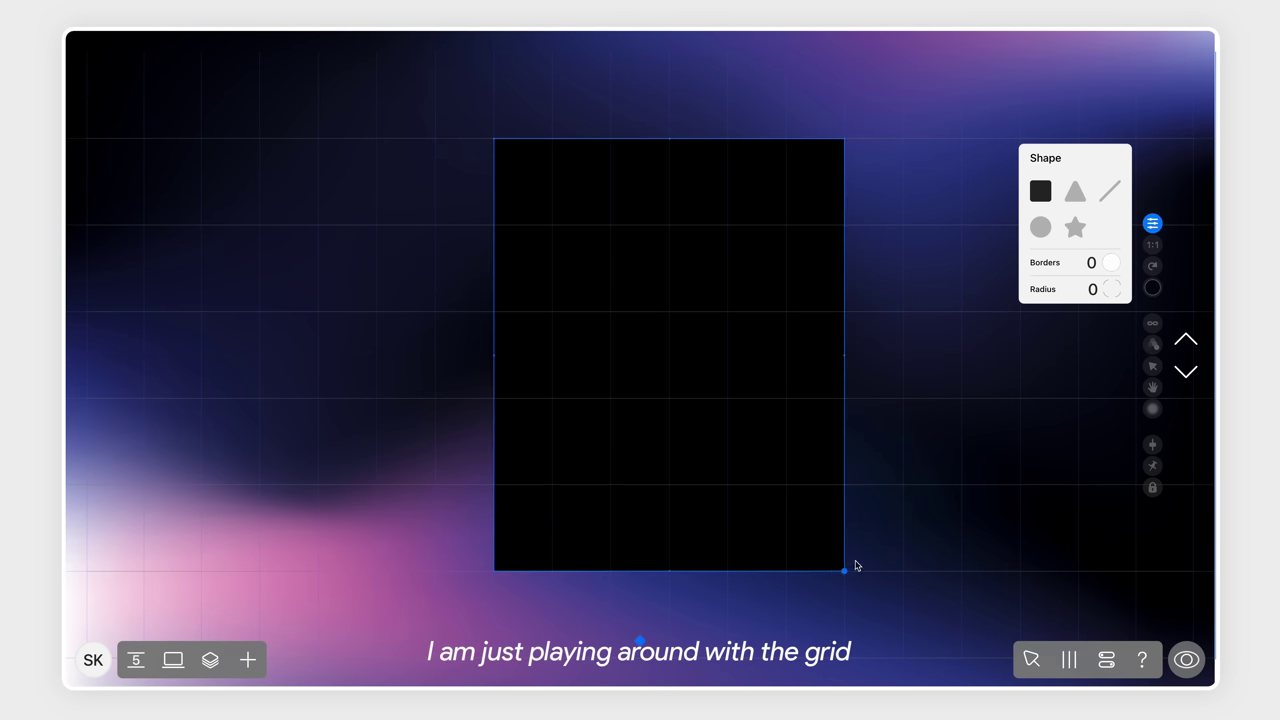
click(1152, 287)
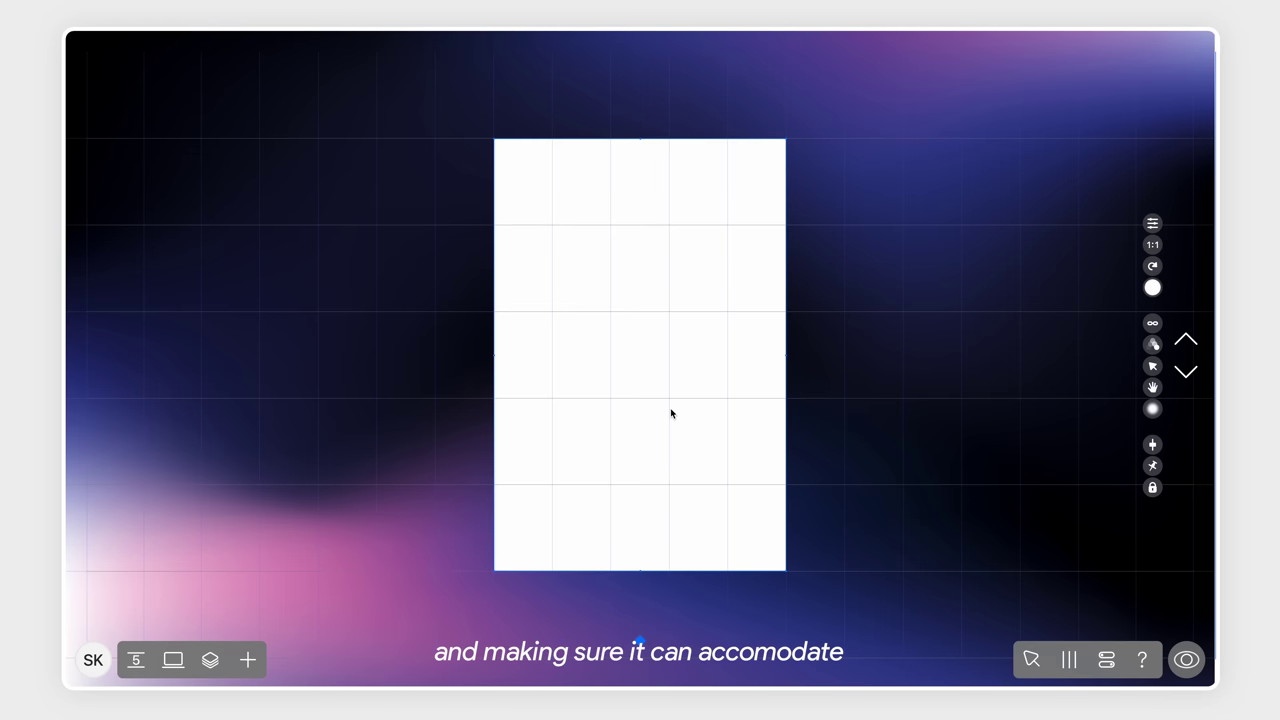
drag(786, 356, 797, 356)
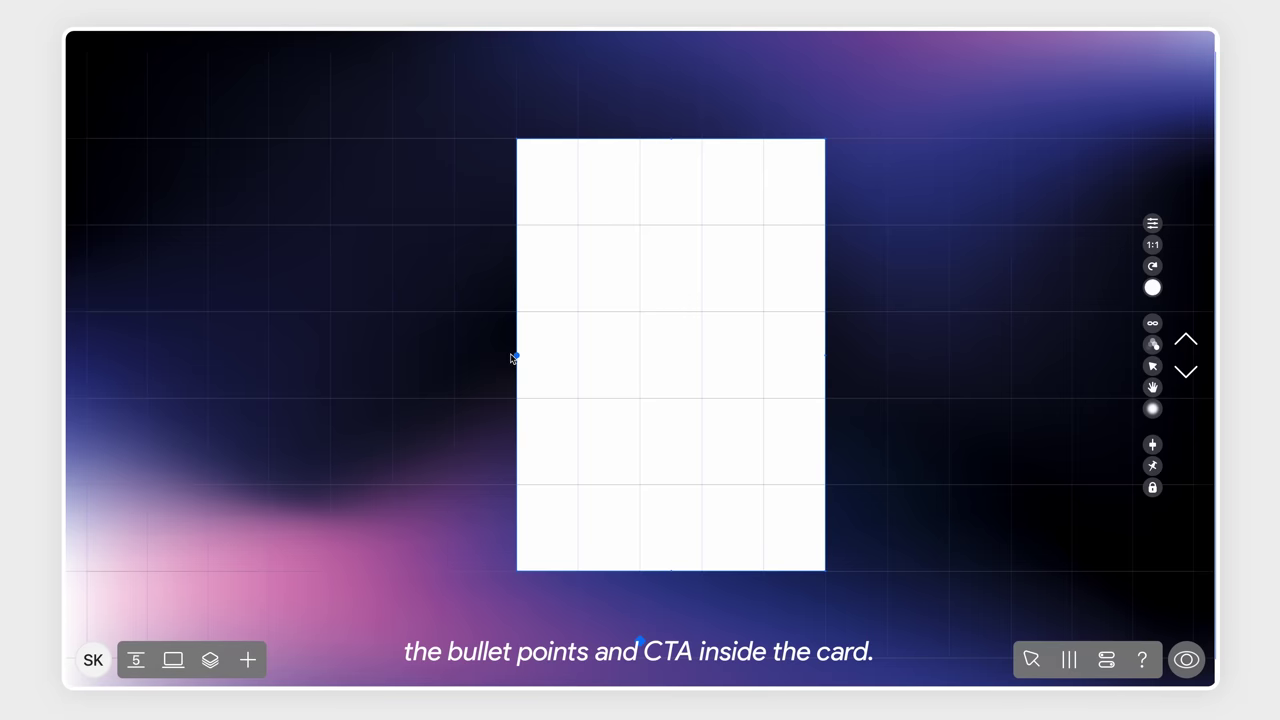
mouse_move(1077, 460)
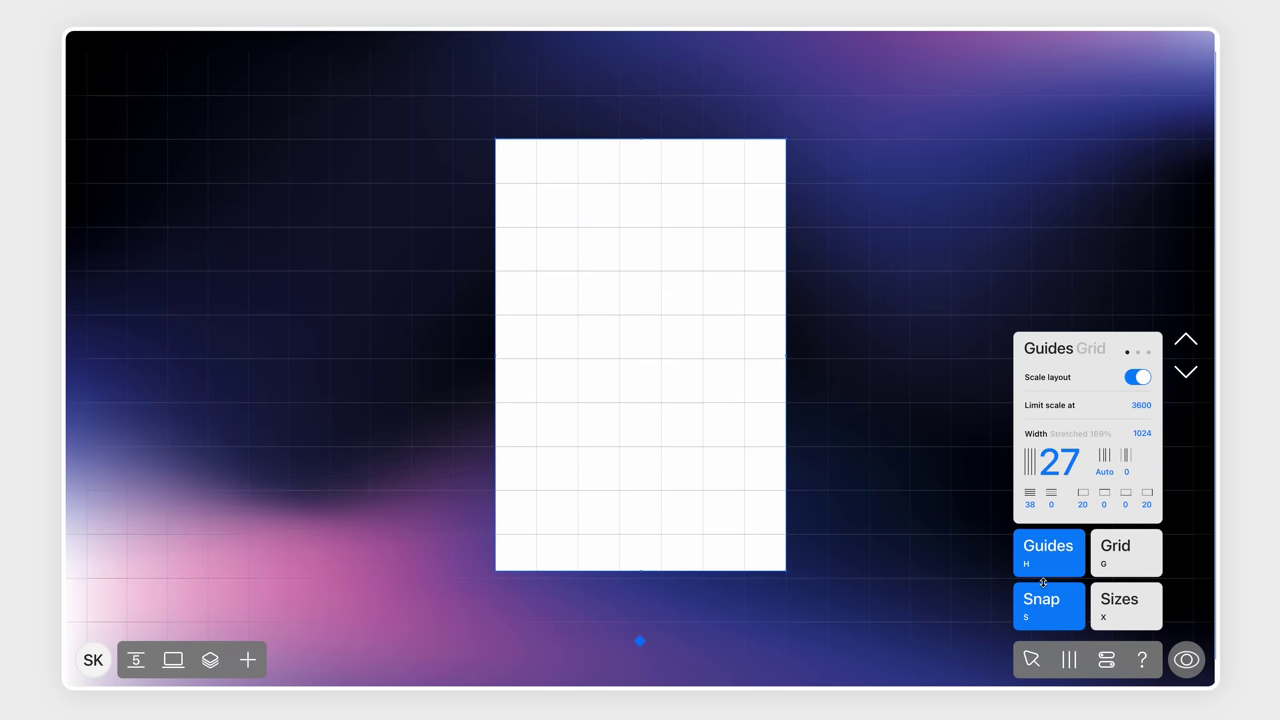
click(248, 659)
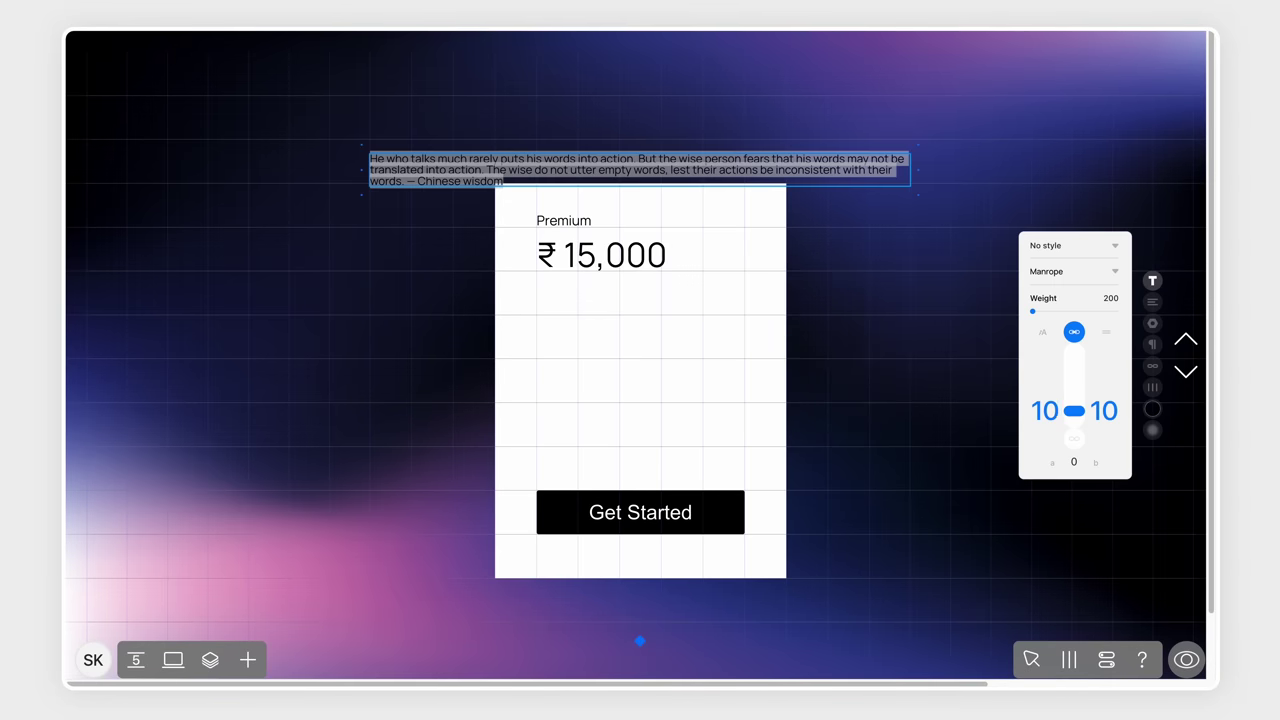
Step: Type the 'Unlimited Job' feature line and copy a checkmark beside the second feature line
text(Unlimited Job Posts)
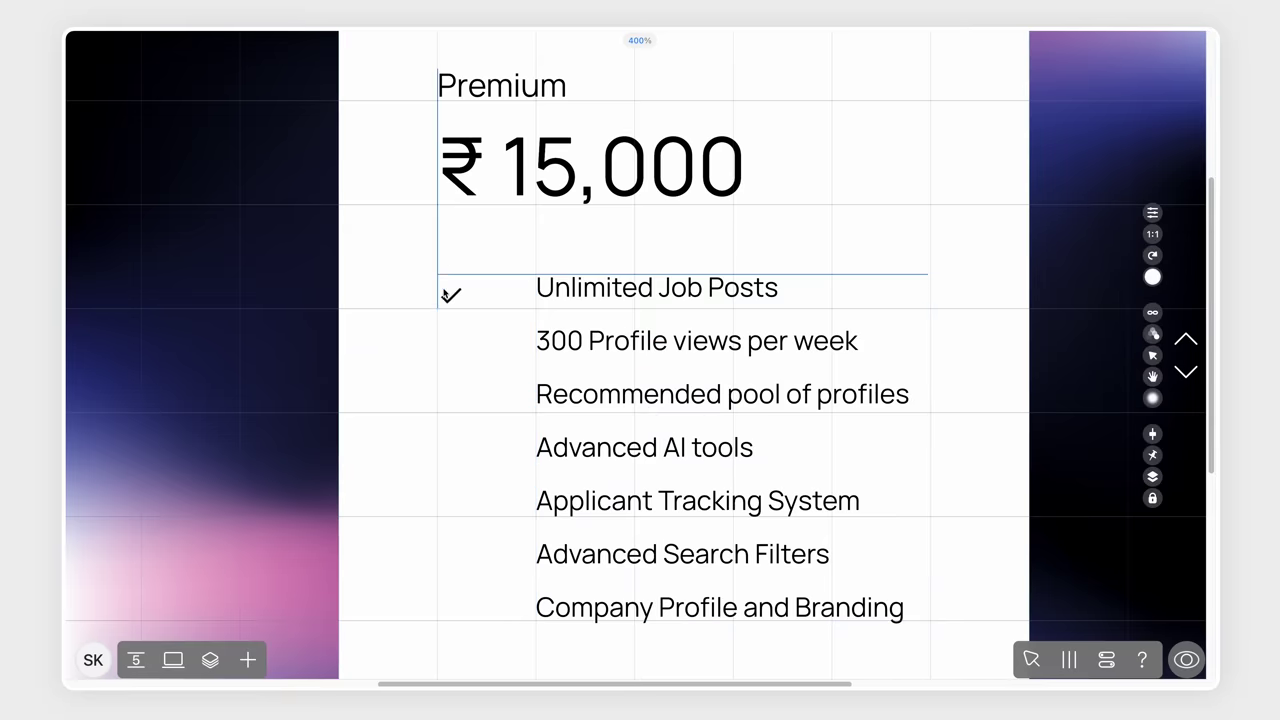
drag(451, 294, 566, 405)
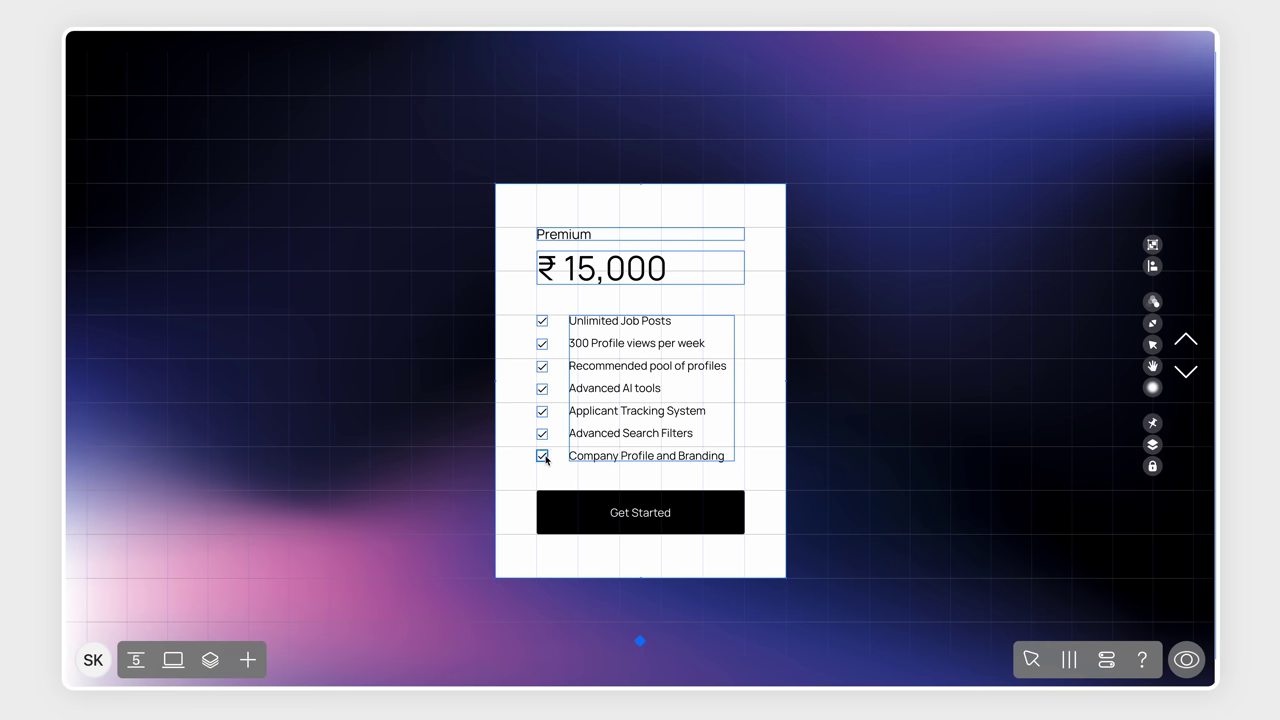
Step: Group the Premium card's elements and add a hover Scale animation targeting 103%
click(1152, 245)
click(1152, 301)
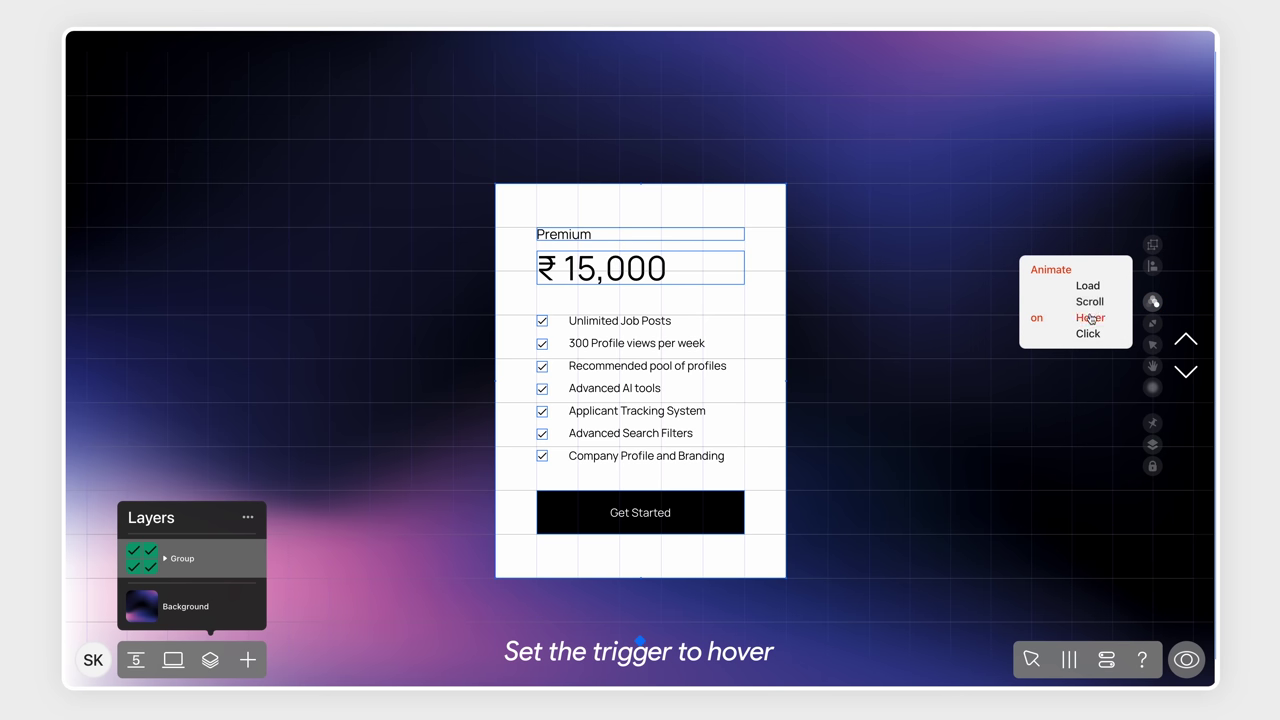
click(1091, 318)
click(1078, 276)
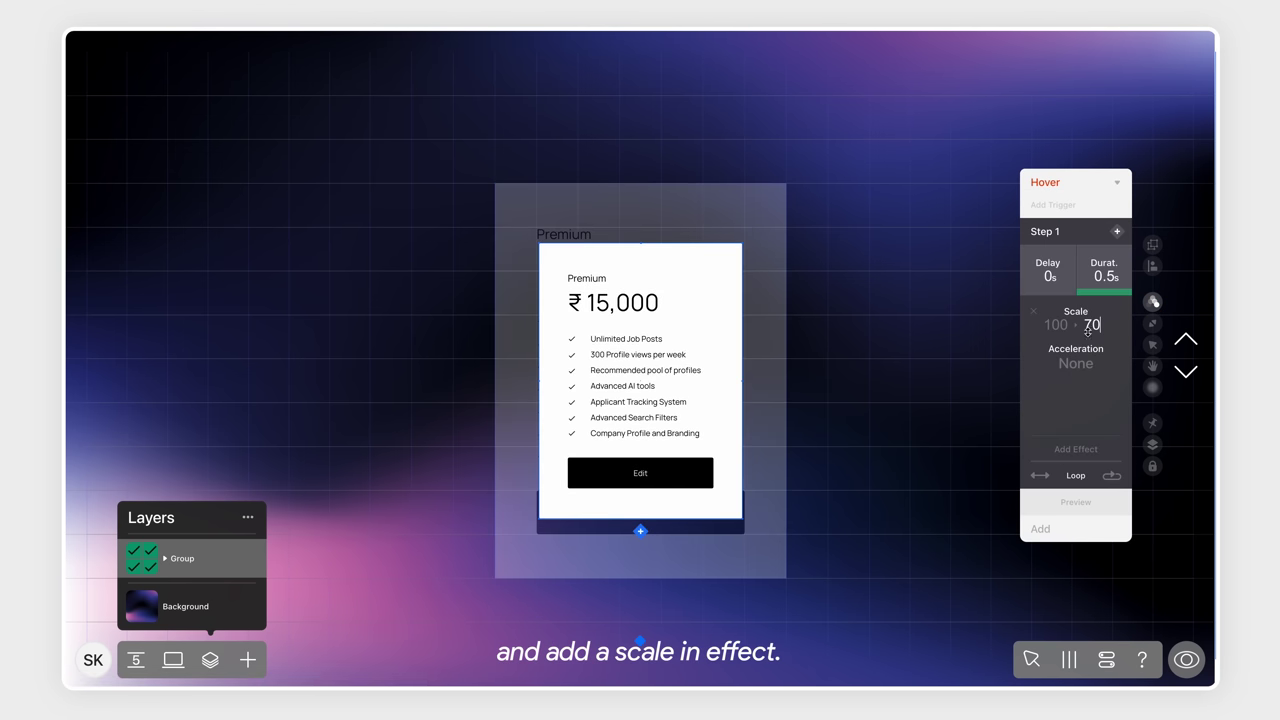
drag(1091, 325, 1106, 221)
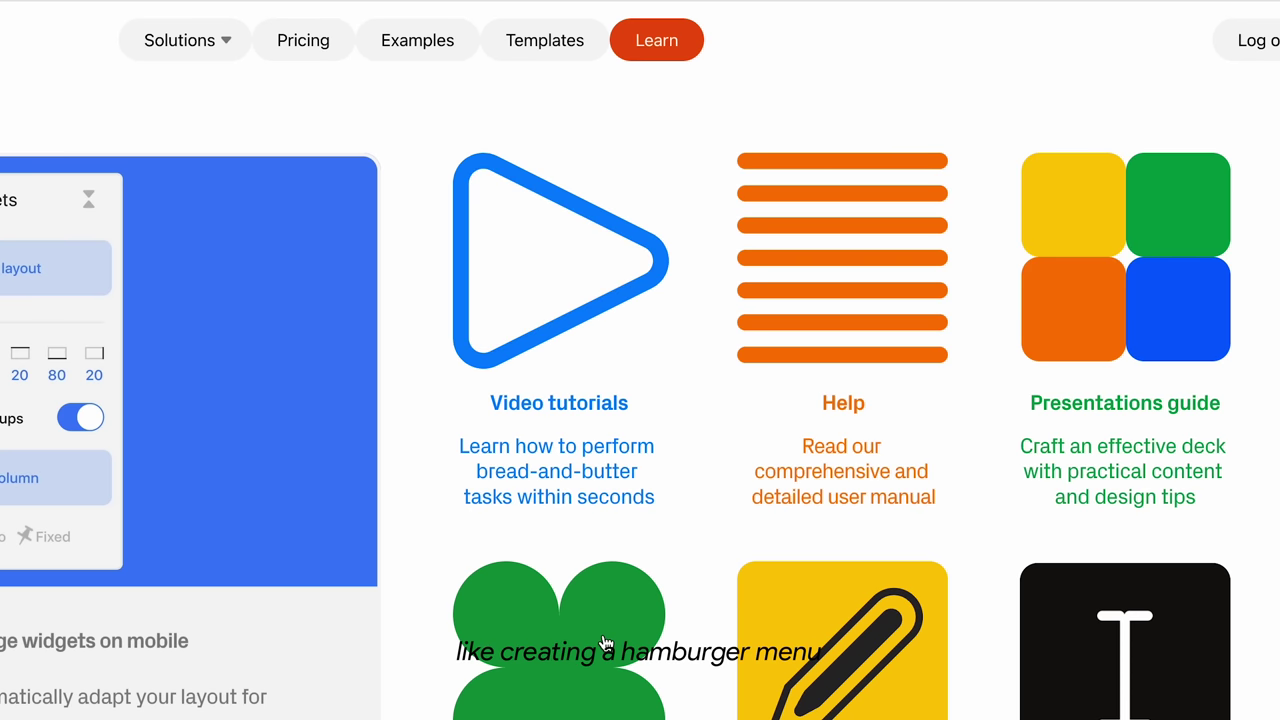
Step: Scroll down the Learn page toward the mobile auto-layouting article
scroll(605, 642, down, 5)
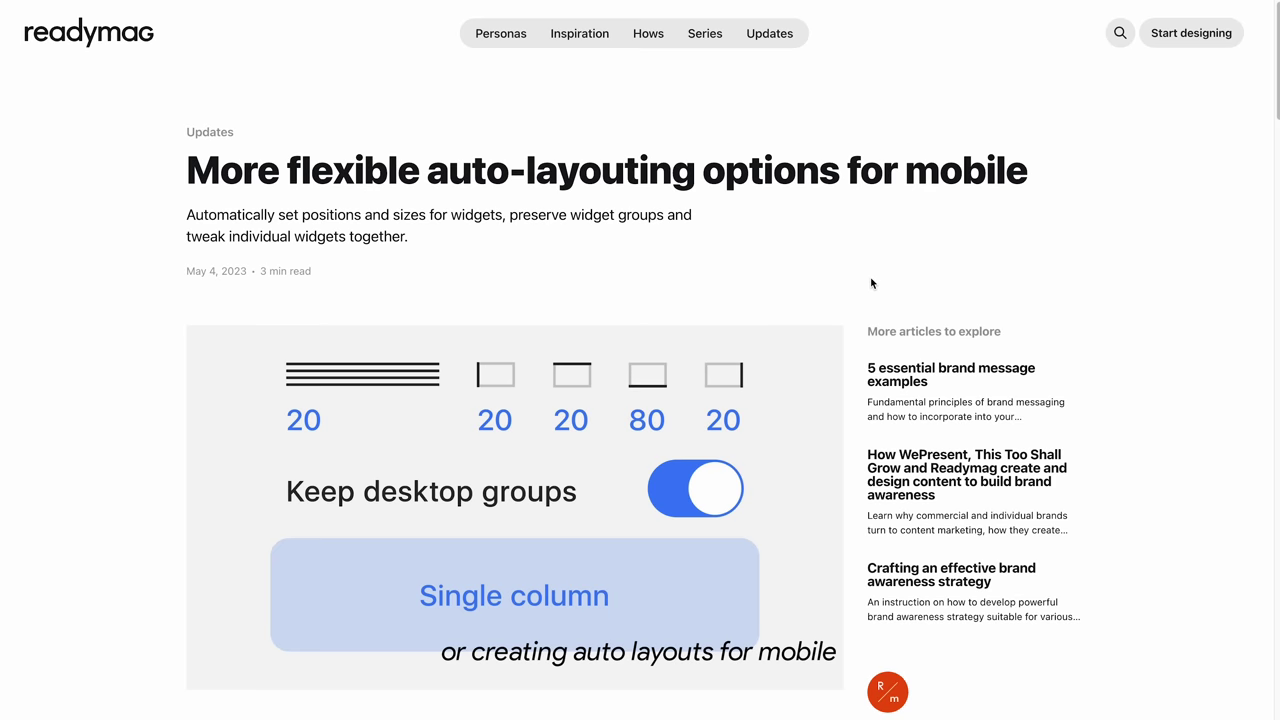
scroll(870, 283, down, 3)
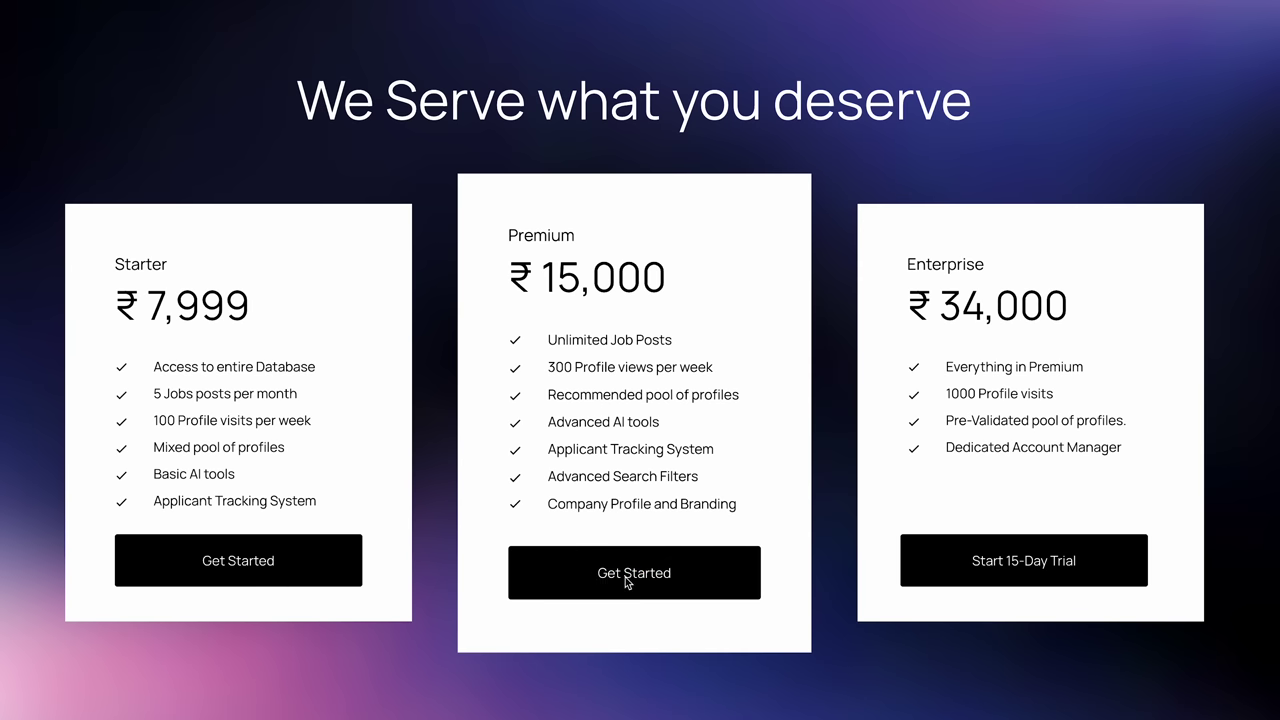
Step: Finish the Starter ₹7,999, Premium ₹15,000 and Enterprise ₹34,000 pricing cards
click(626, 579)
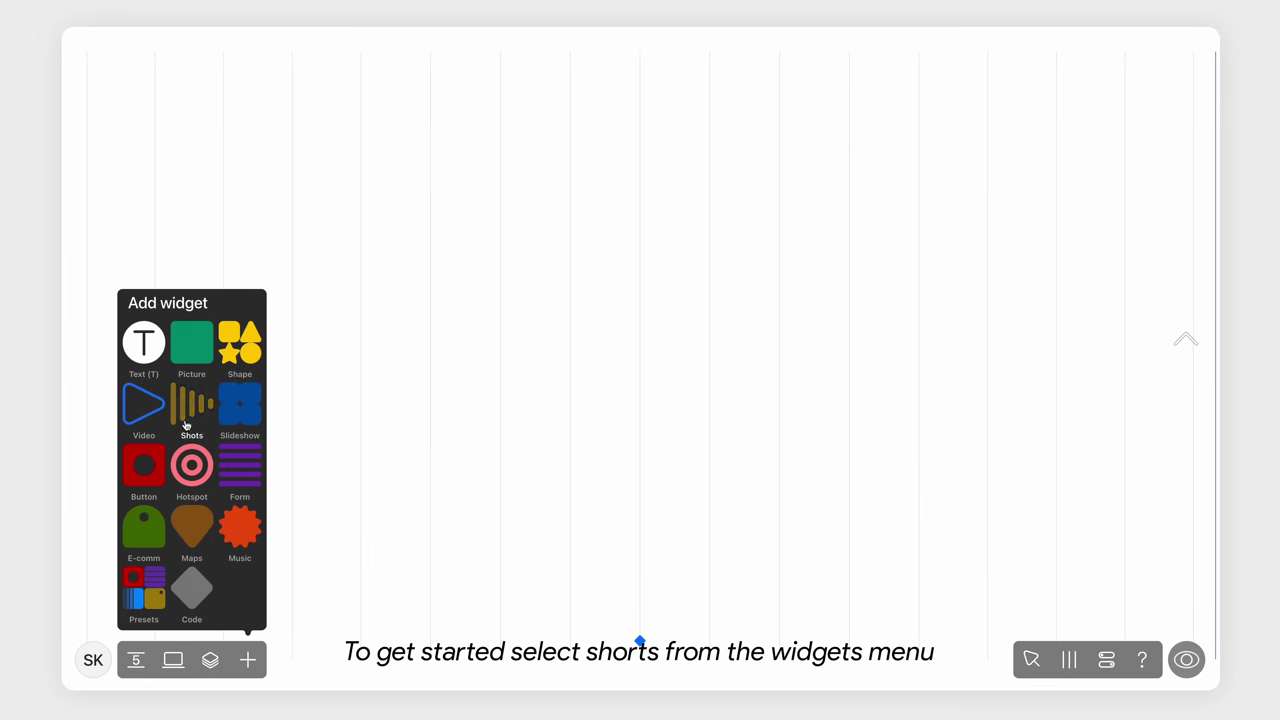
Step: Add a Shots widget with the wave video, triggered on Scroll with Start Point Top
click(191, 404)
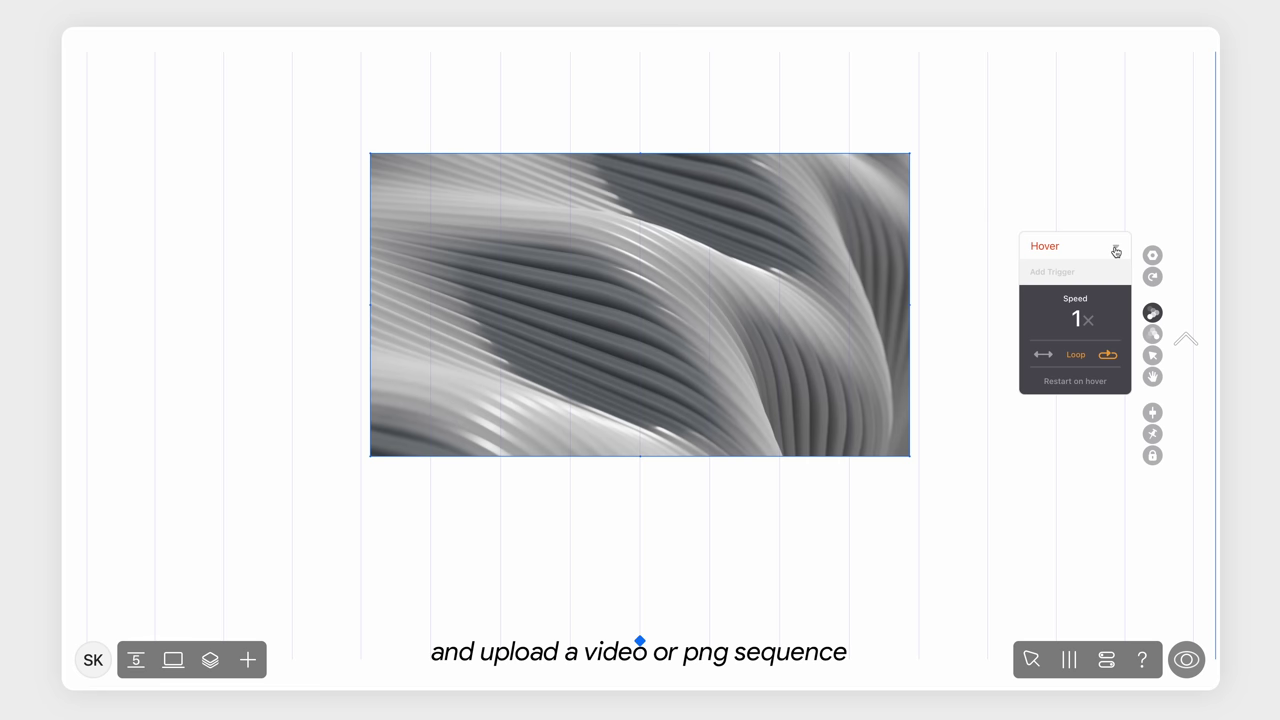
click(1116, 252)
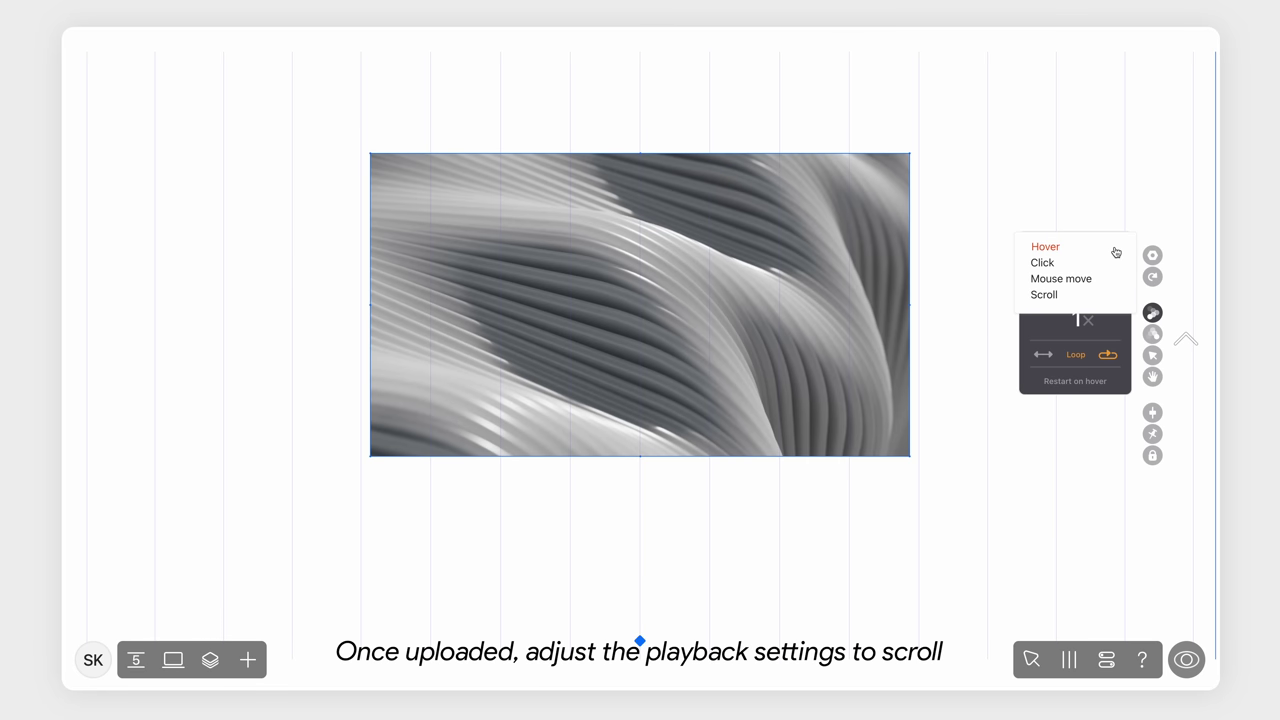
click(1044, 295)
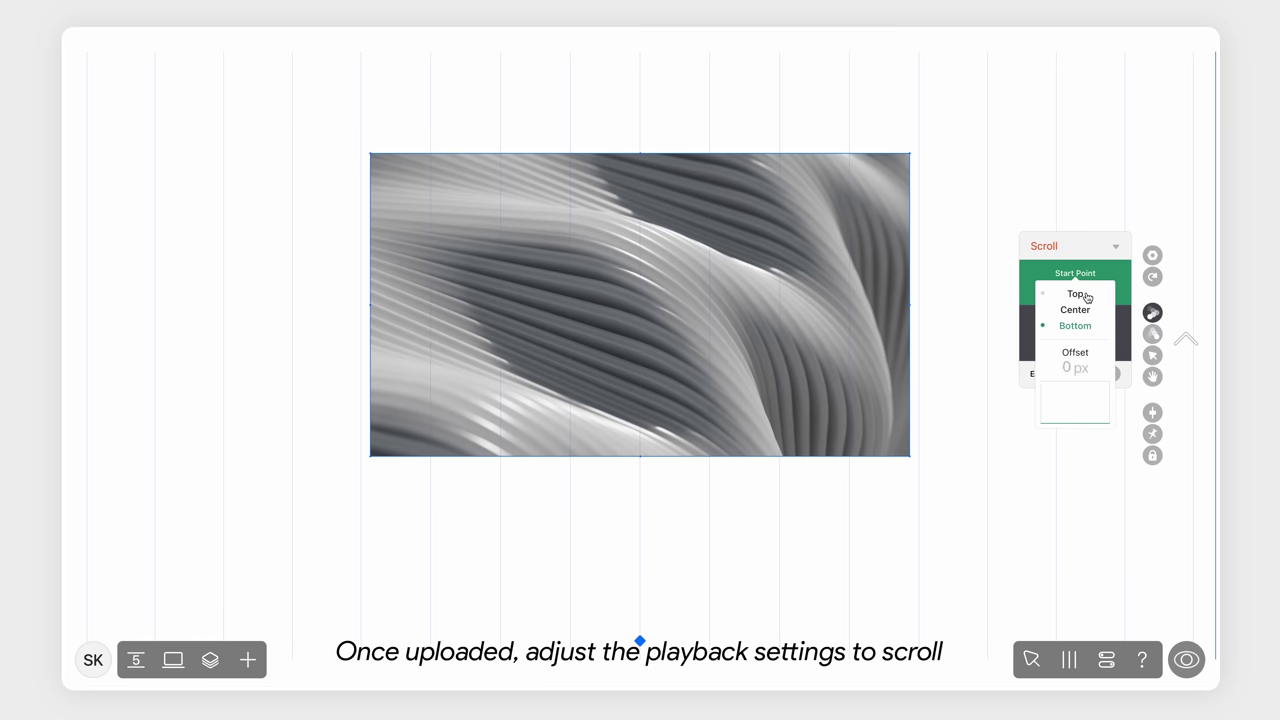
click(1080, 297)
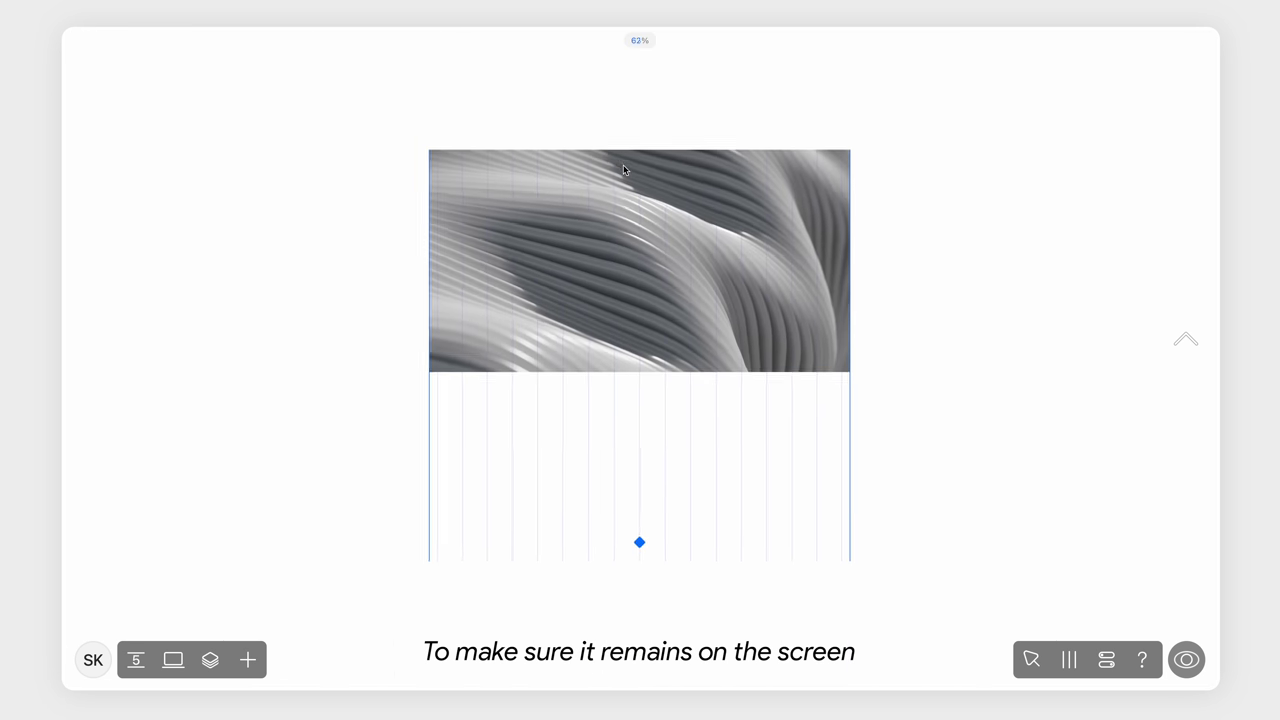
Step: Fix the video in place and set the headline to size 40, centre-aligned, on one line
click(1152, 433)
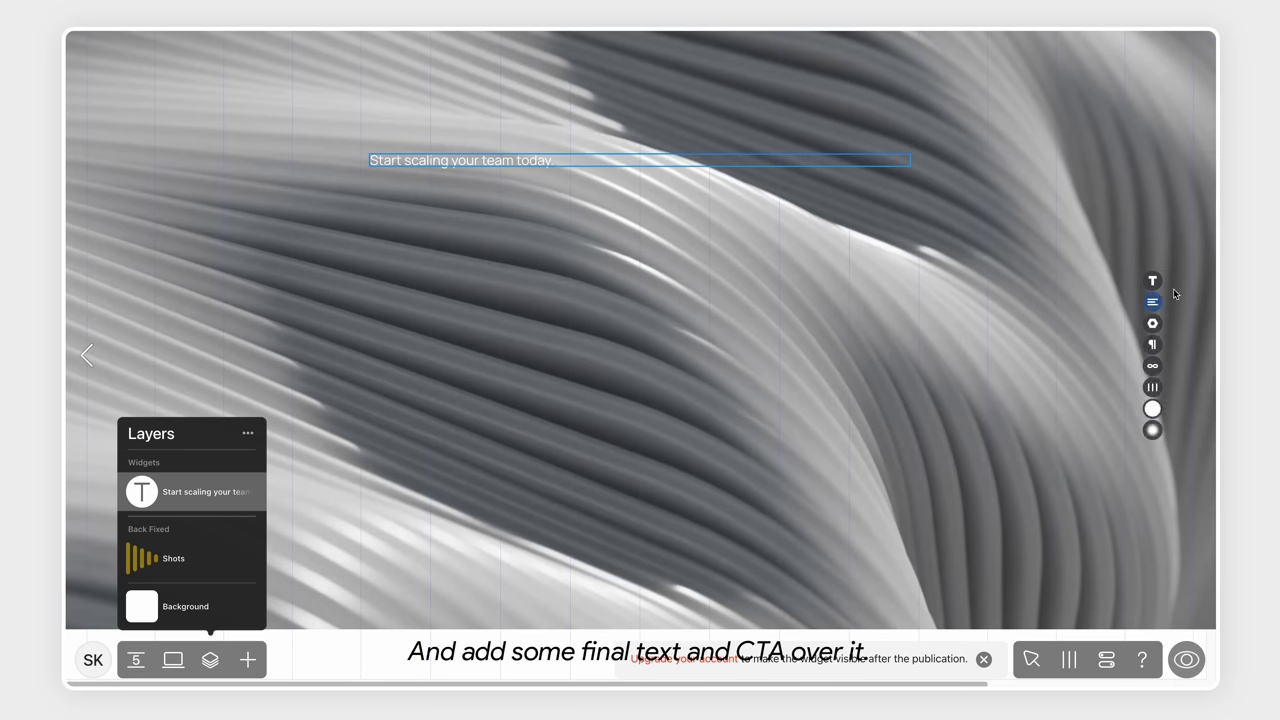
click(1152, 281)
drag(1074, 335, 1082, 351)
click(1152, 302)
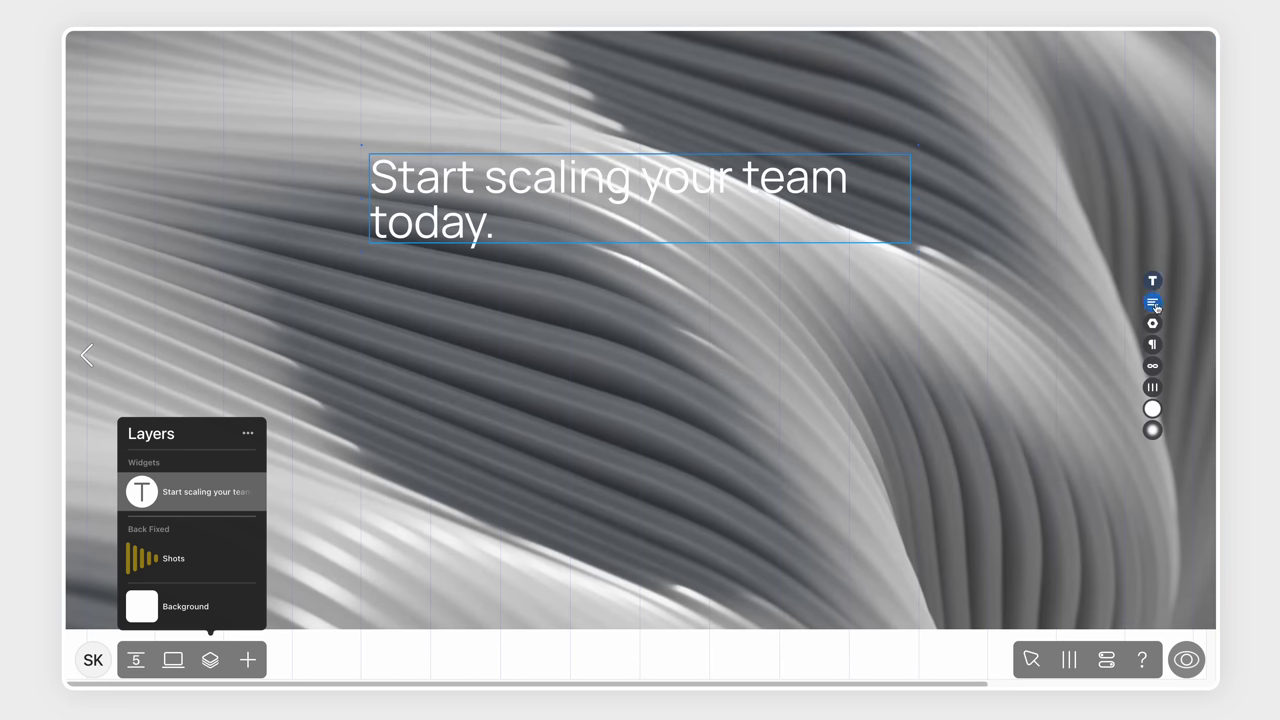
drag(911, 198, 975, 183)
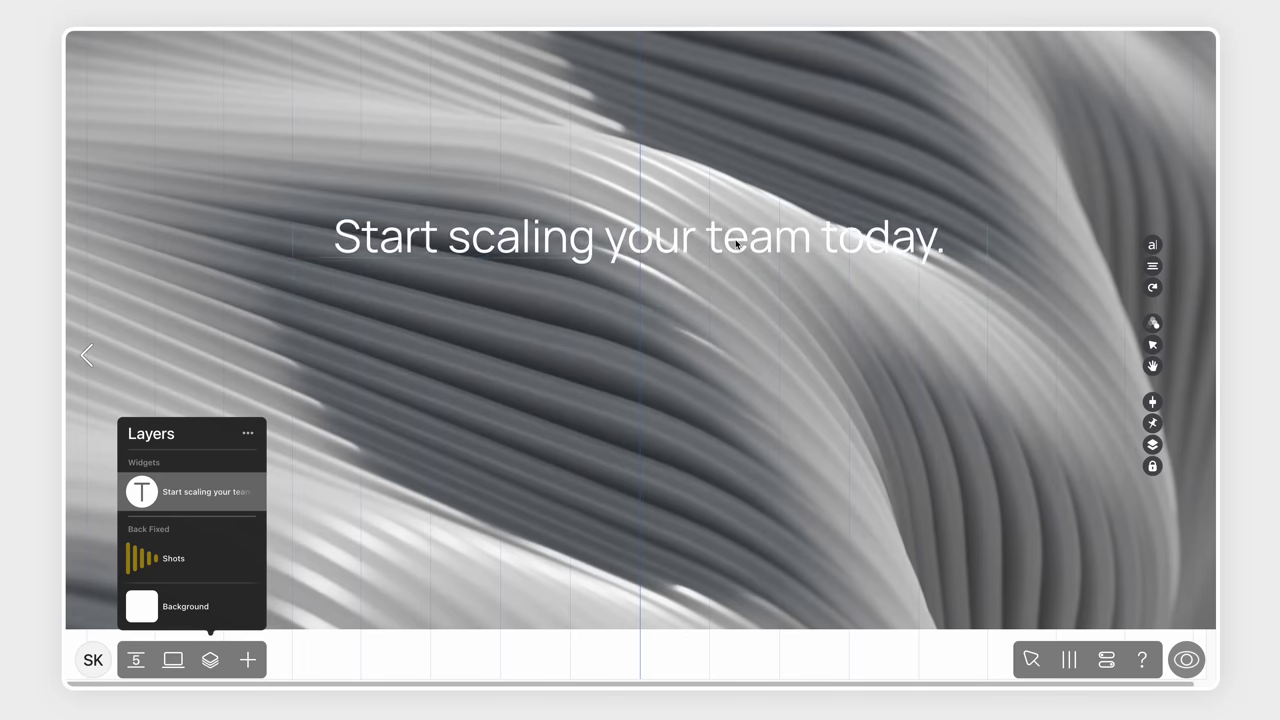
Step: Add a Get Started button below the headline
click(247, 660)
click(137, 520)
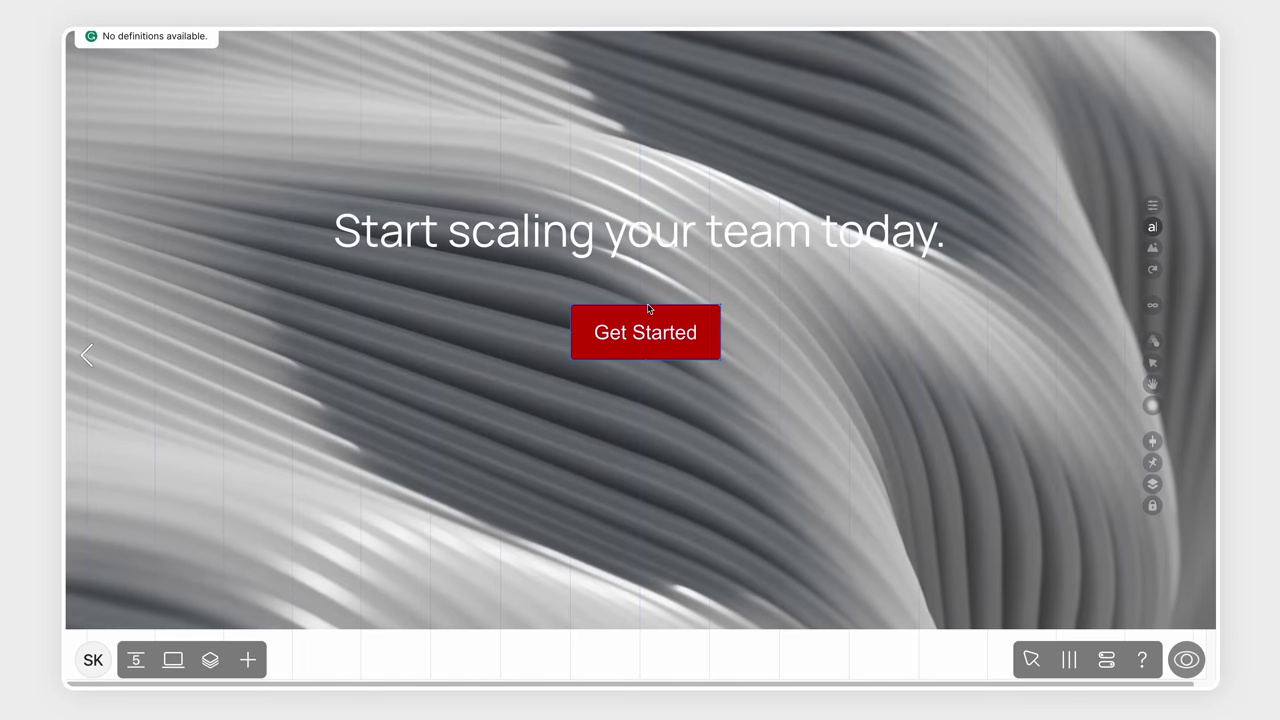
click(1152, 205)
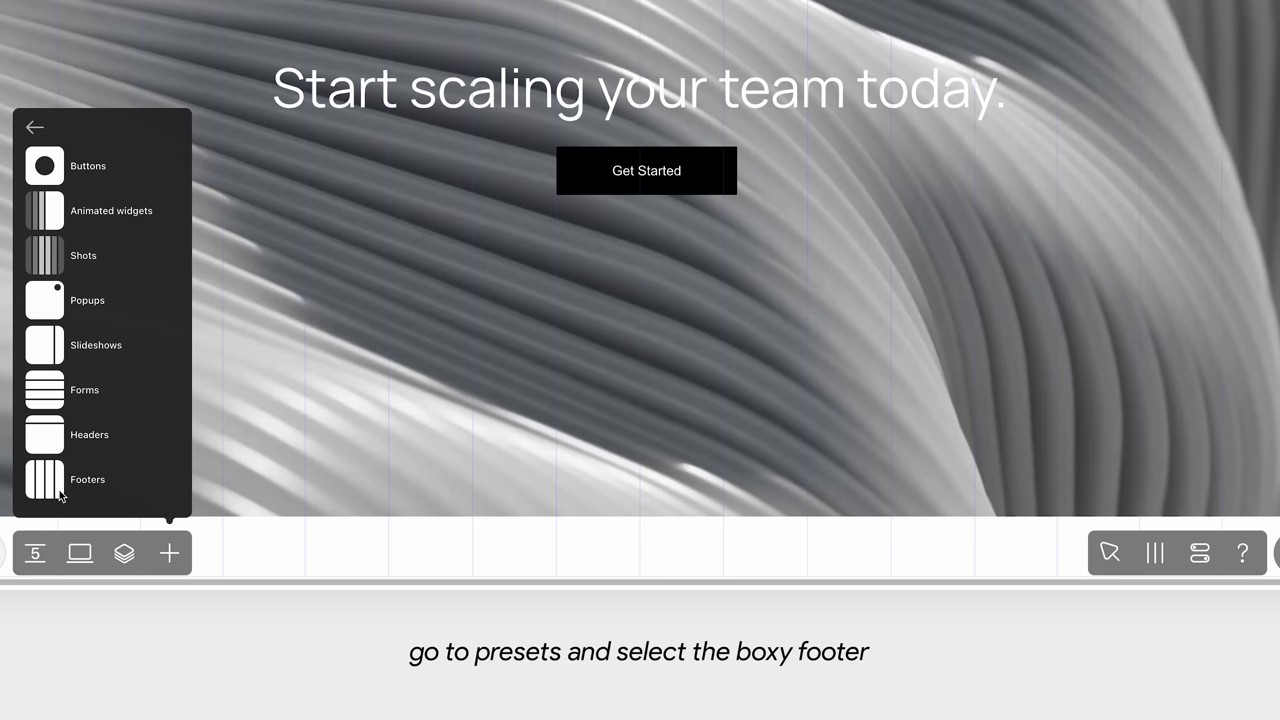
Step: Add the Boxy F footer preset and pin it fixed to the screen bottom
click(60, 493)
click(68, 222)
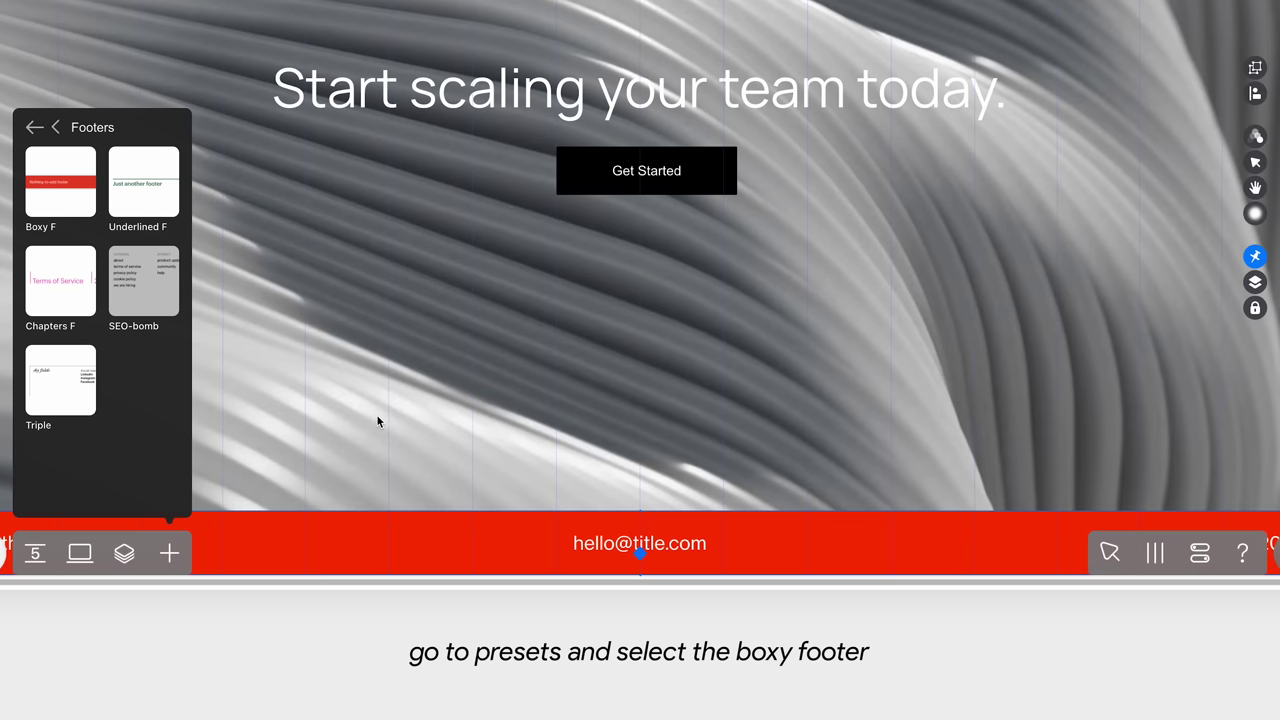
click(1255, 256)
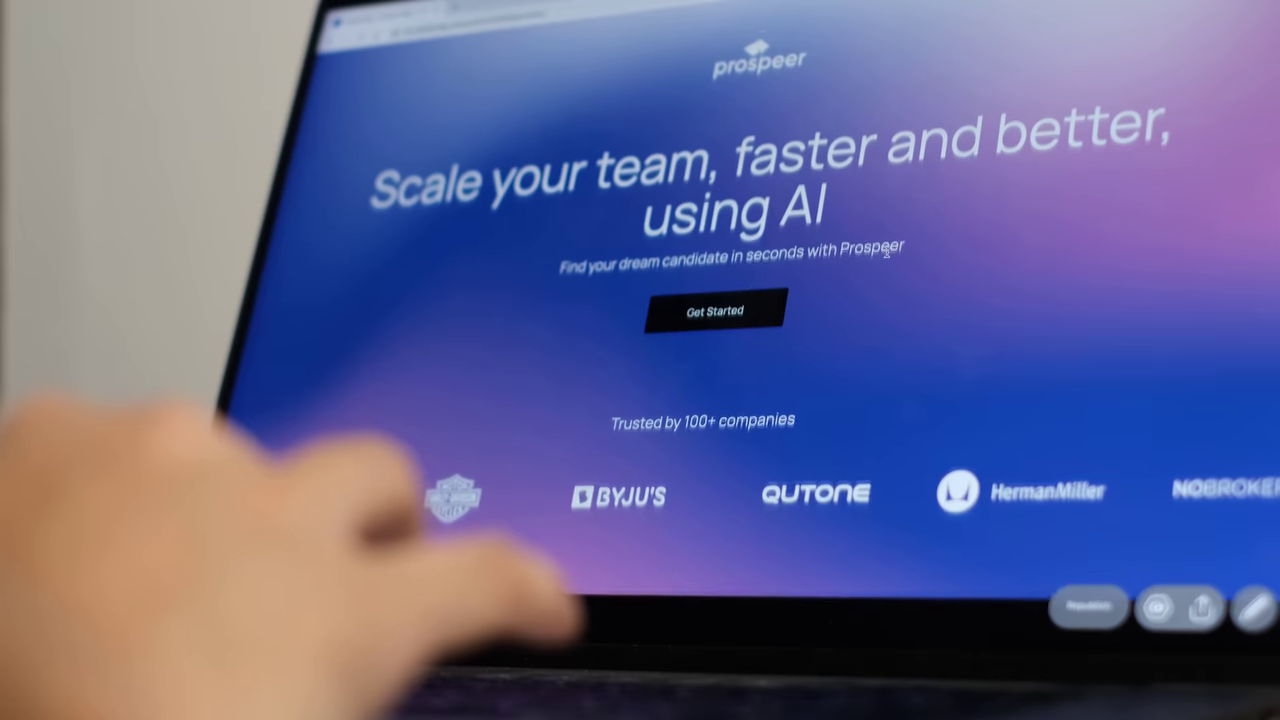
scroll(889, 256, down, 5)
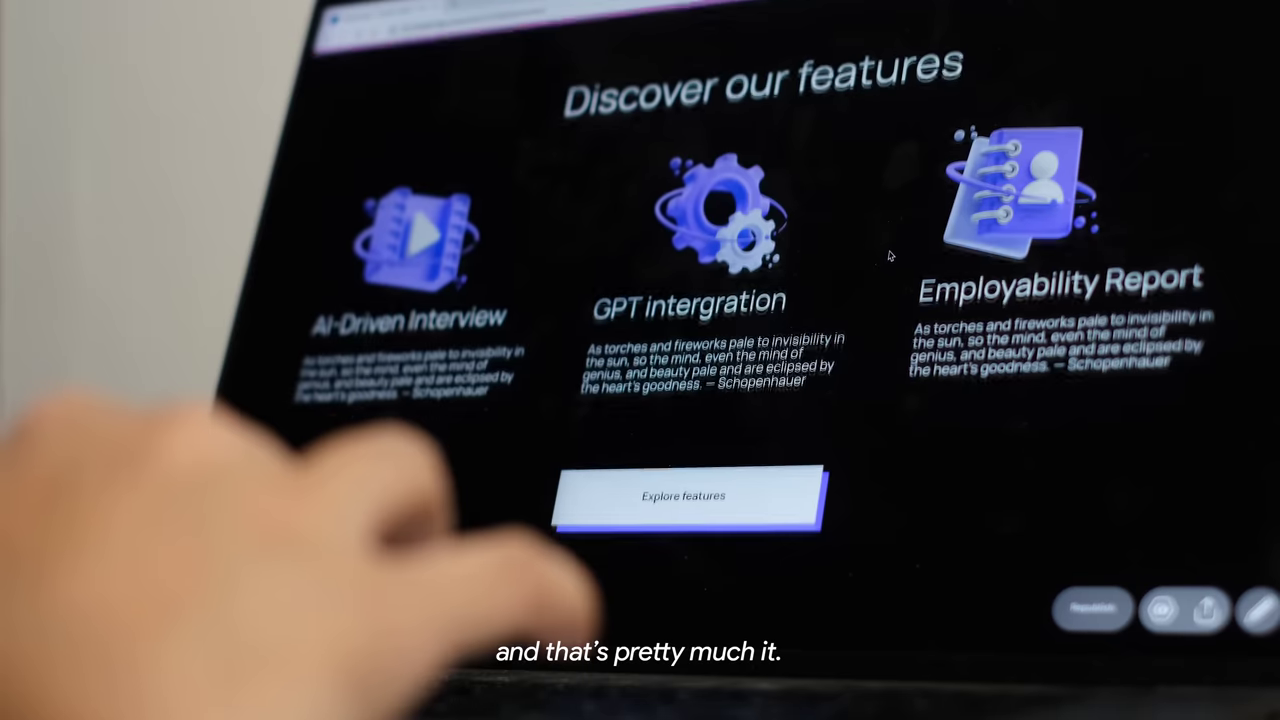
scroll(889, 256, down, 3)
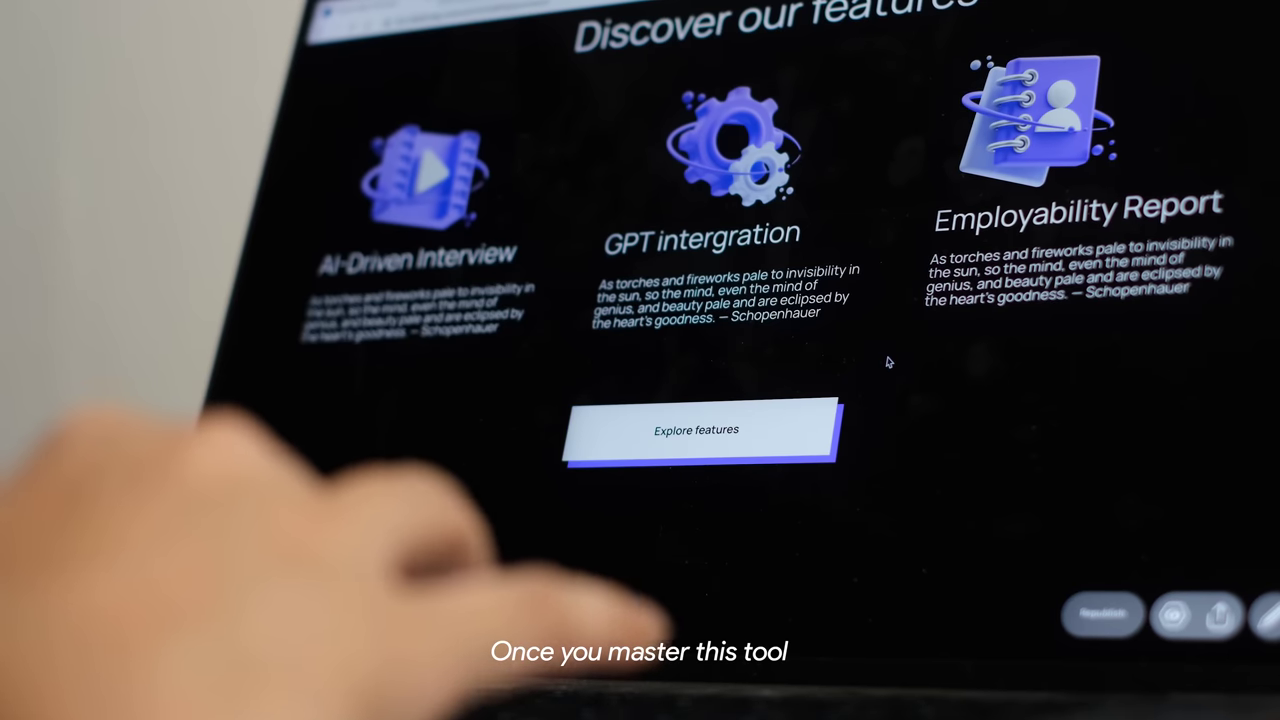
scroll(886, 362, down, 5)
scroll(888, 357, down, 3)
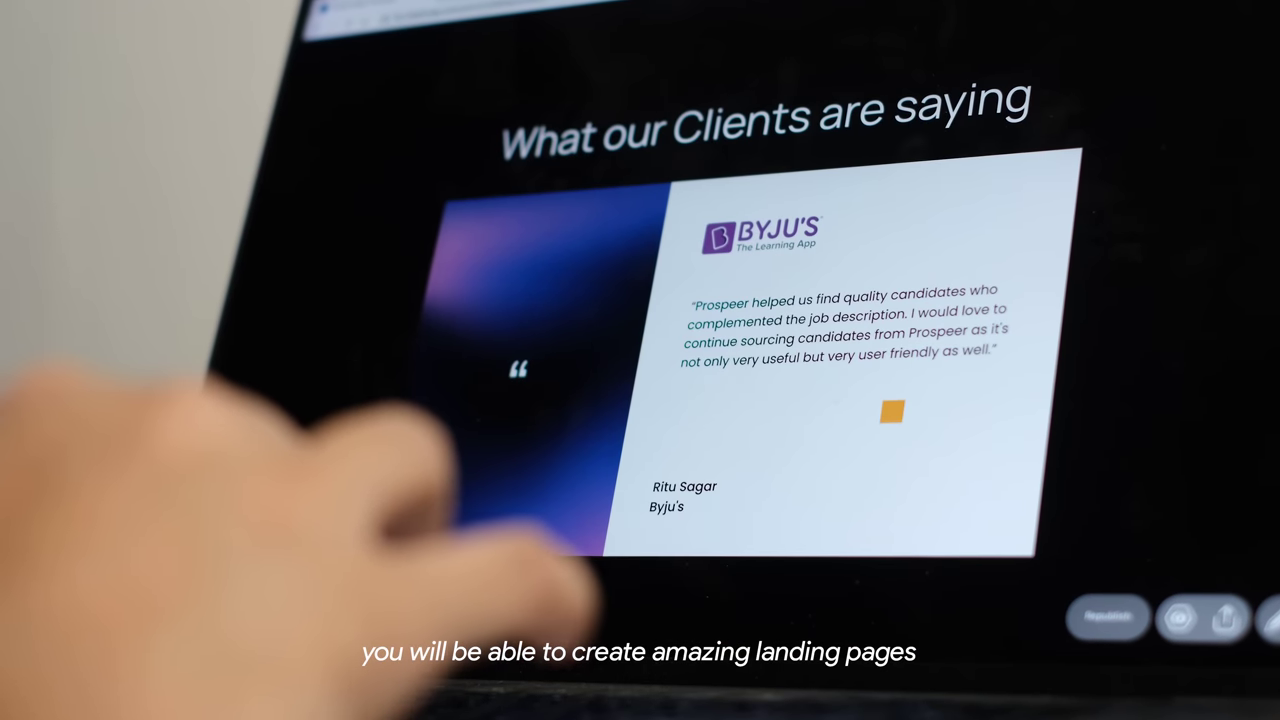
scroll(886, 428, down, 5)
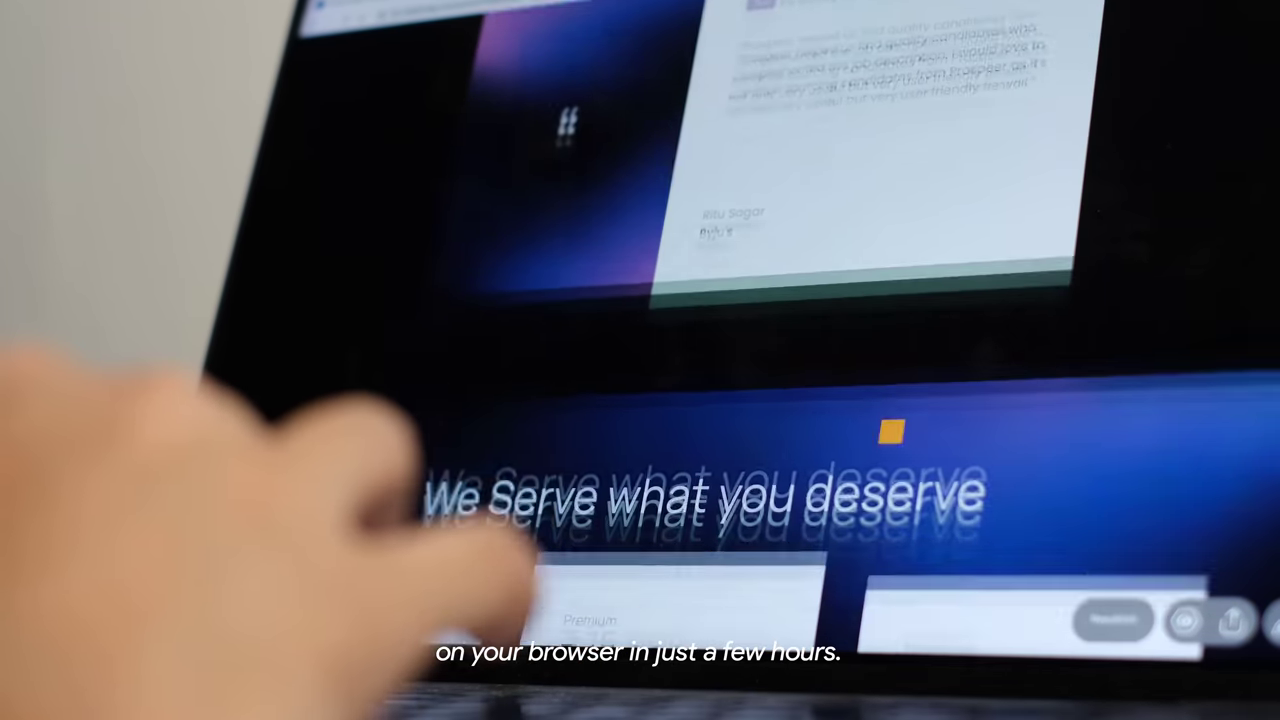